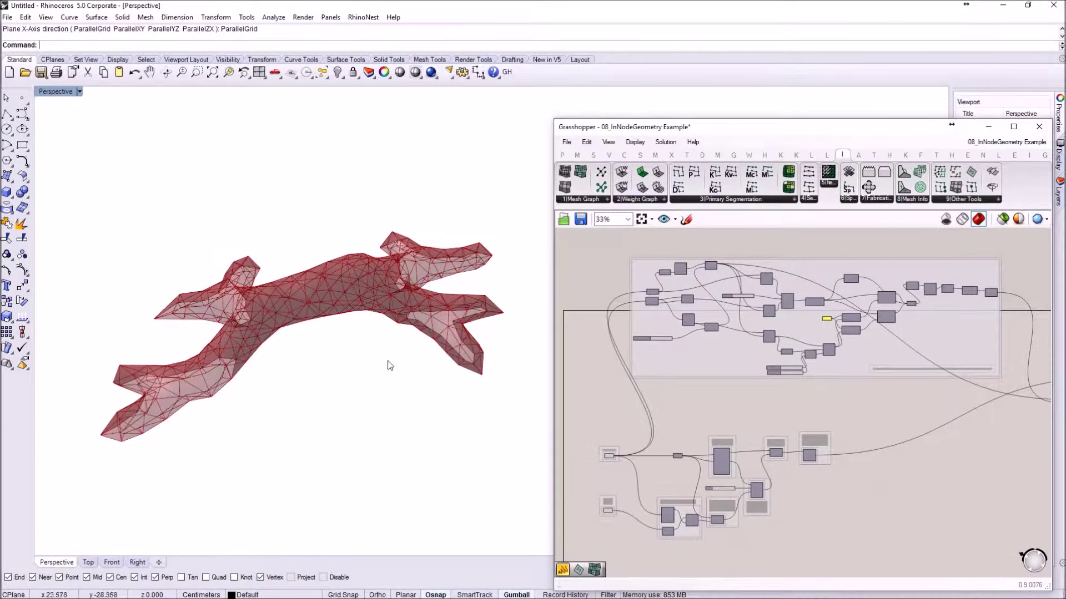
Orbit and zoom the Rhino view to inspect the branching mesh from several angles
right_drag(374, 331, 340, 327)
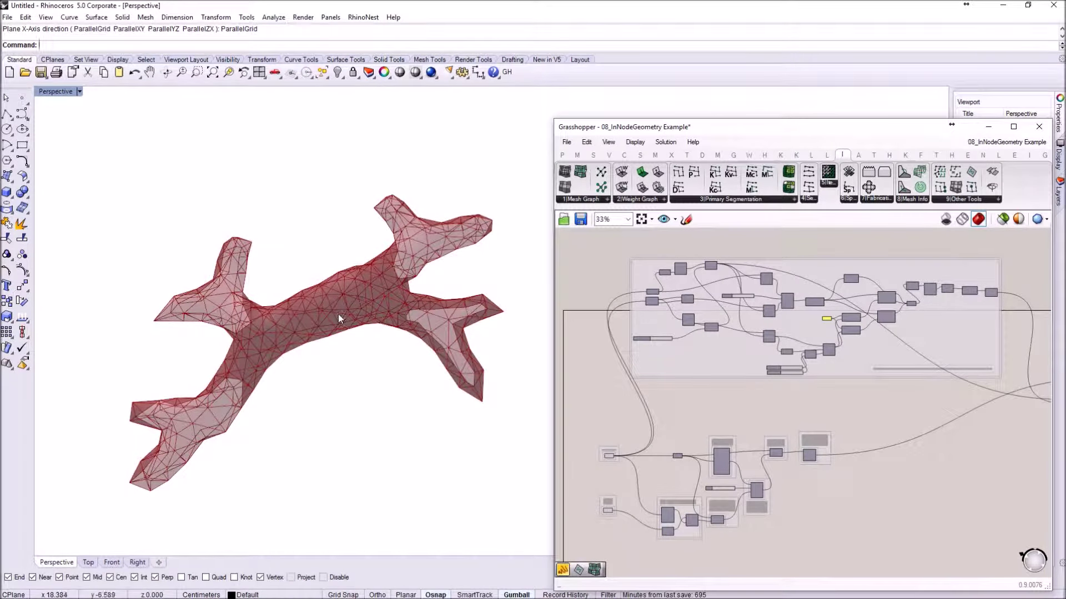
right_drag(338, 314, 318, 304)
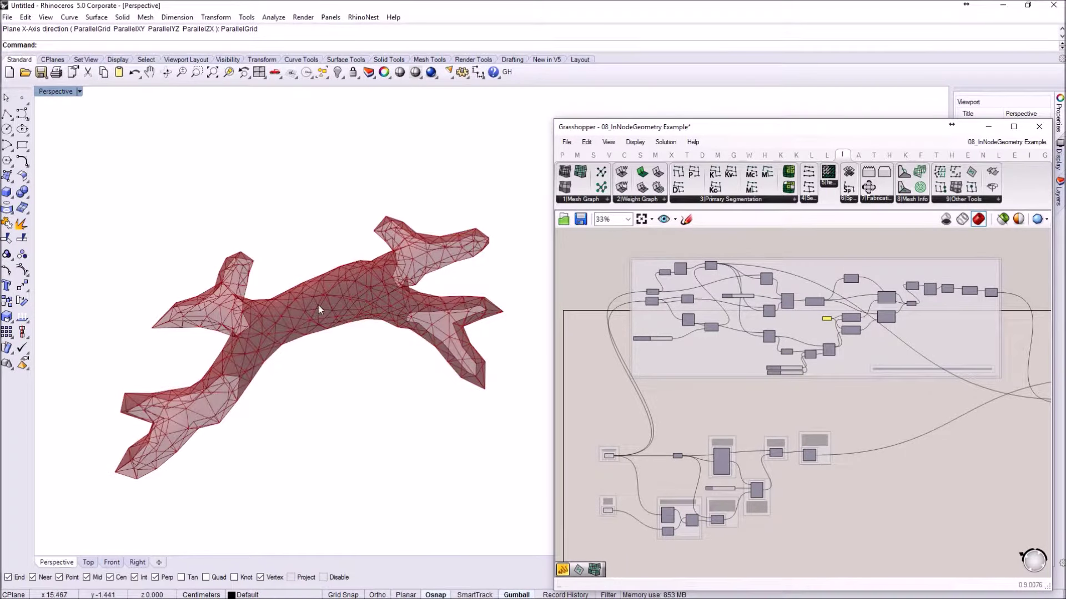
scroll(311, 305, up, 2)
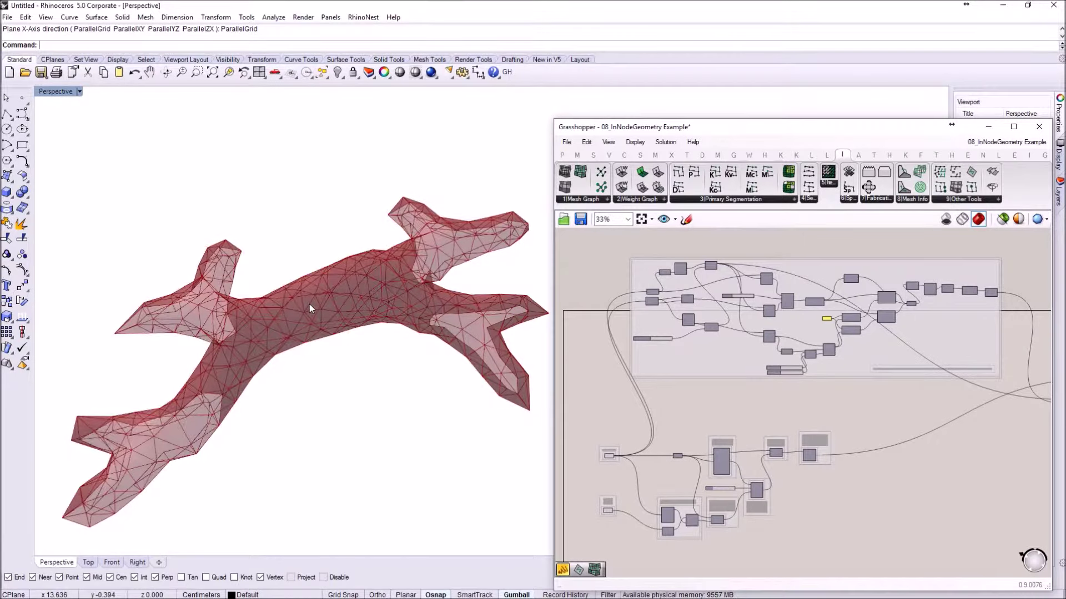
right_drag(308, 304, 311, 288)
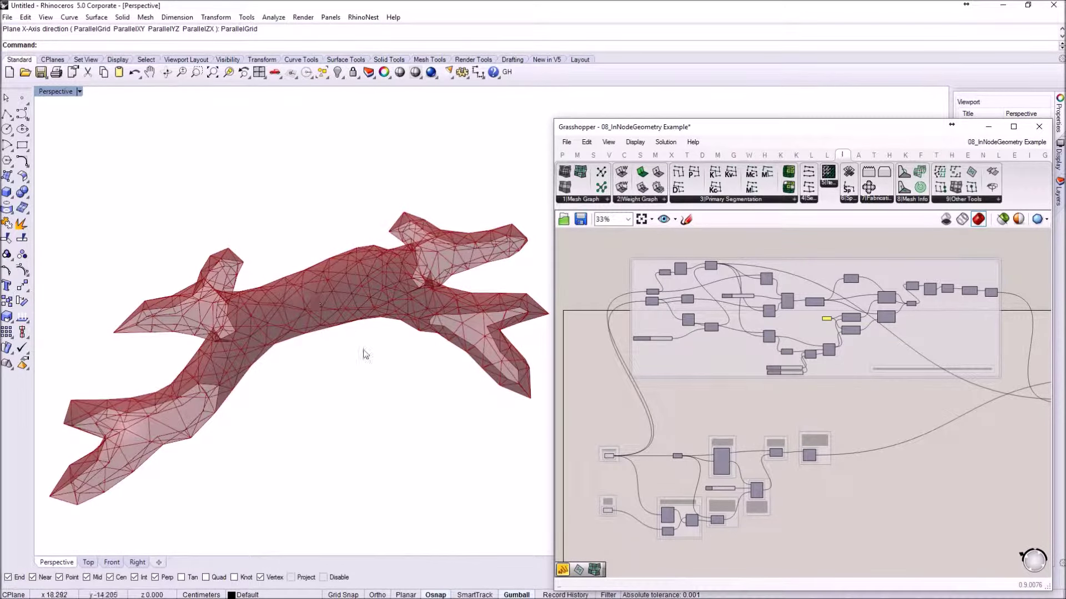
Zoom the canvas to 80% and select 'Mesh to unroll' so its mesh highlights green
right_drag(624, 420, 625, 372)
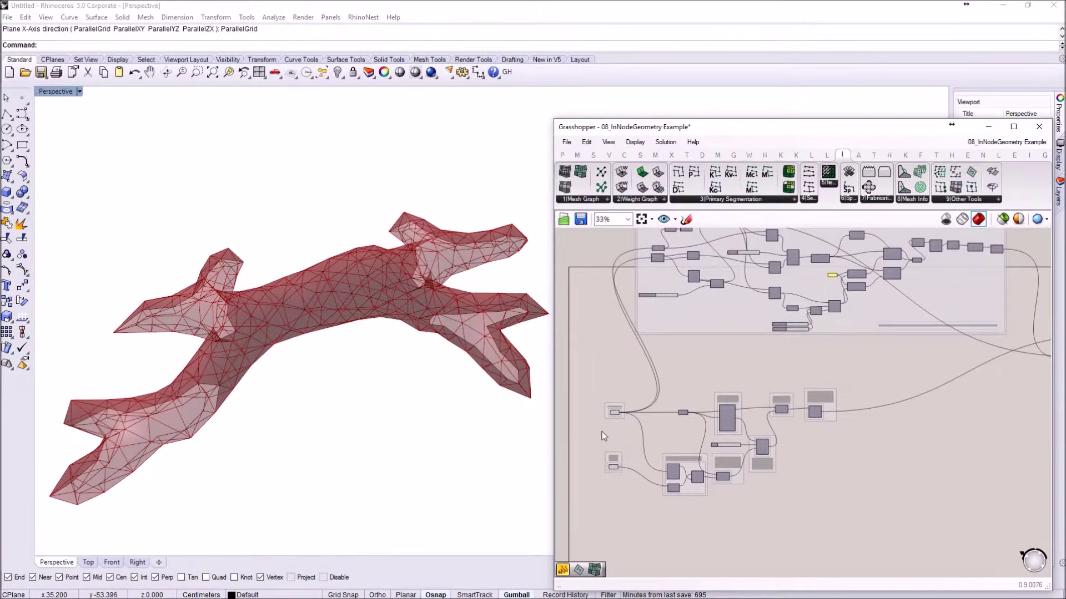
scroll(607, 430, up, 5)
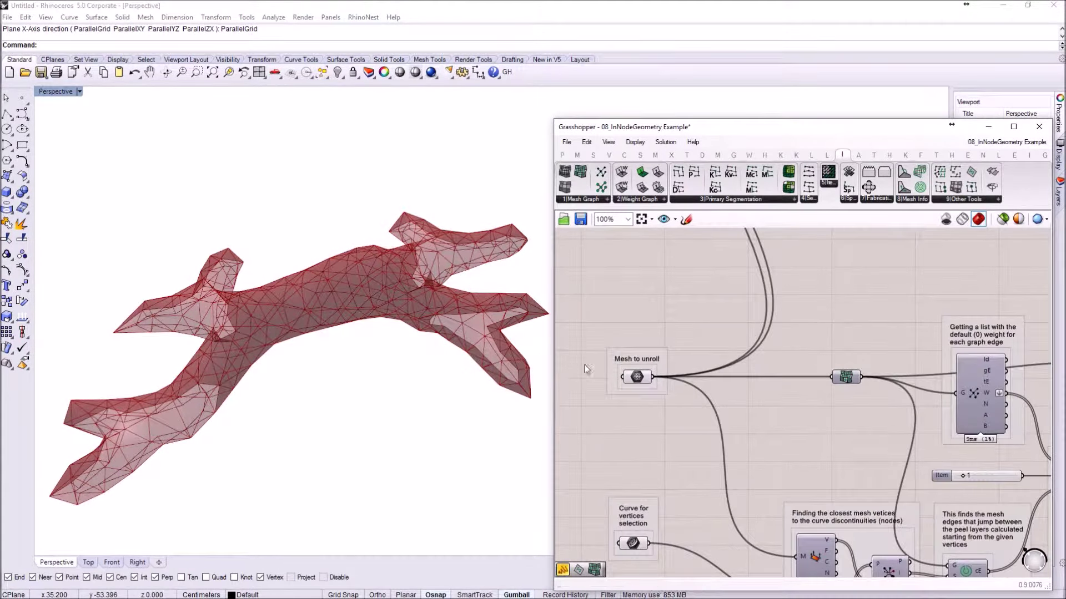
scroll(816, 301, down, 5)
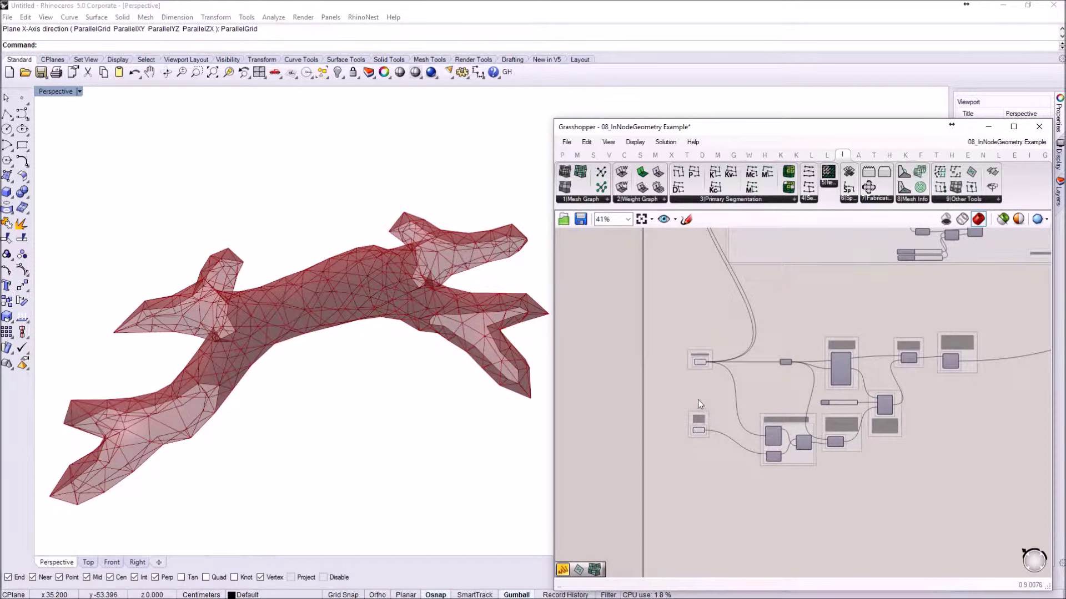
scroll(698, 401, up, 3)
click(706, 322)
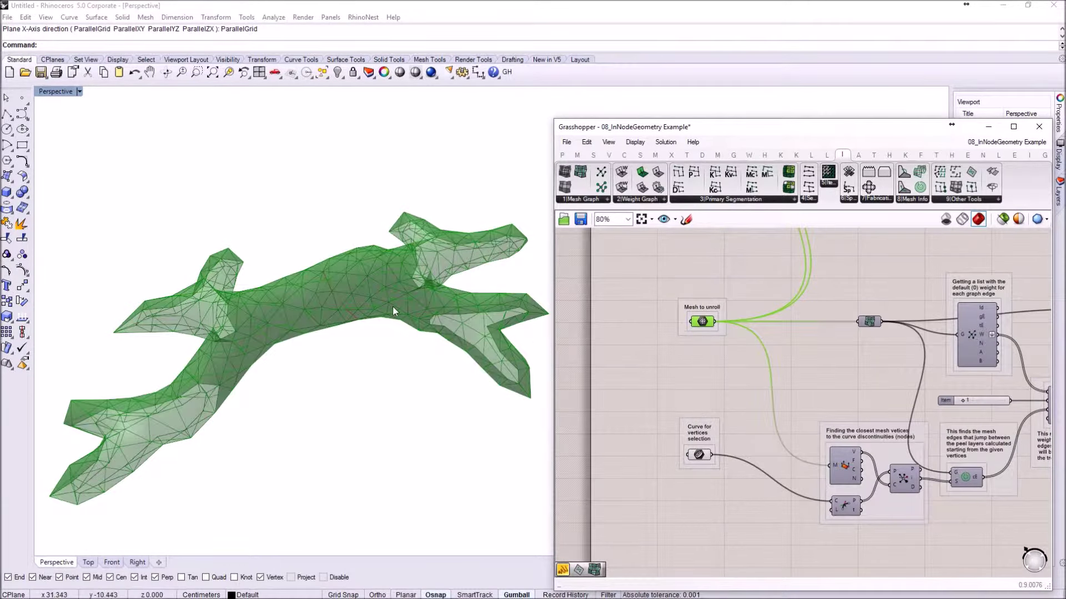
right_drag(290, 294, 306, 277)
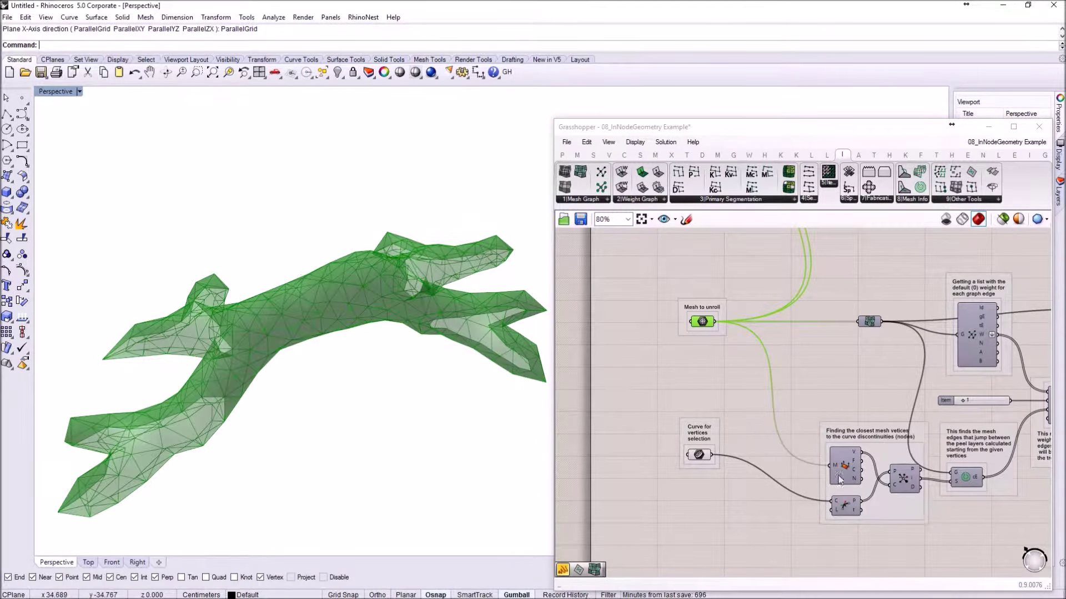
Check the 'Curve for vertices selection' input, then reselect 'Mesh to unroll' to highlight the mesh
click(699, 455)
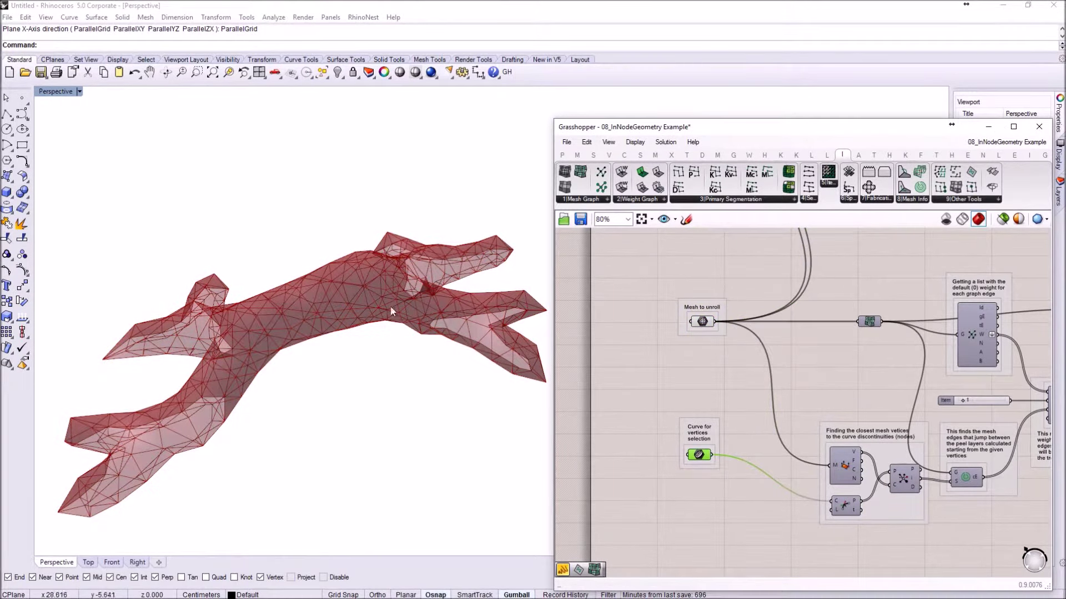
scroll(365, 291, up, 6)
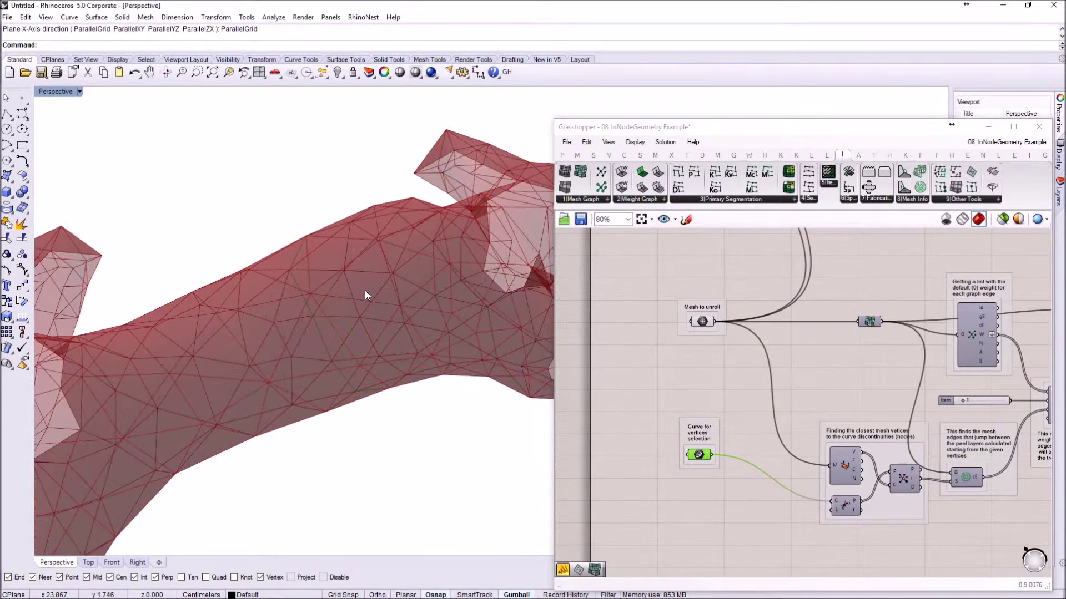
scroll(365, 291, down, 8)
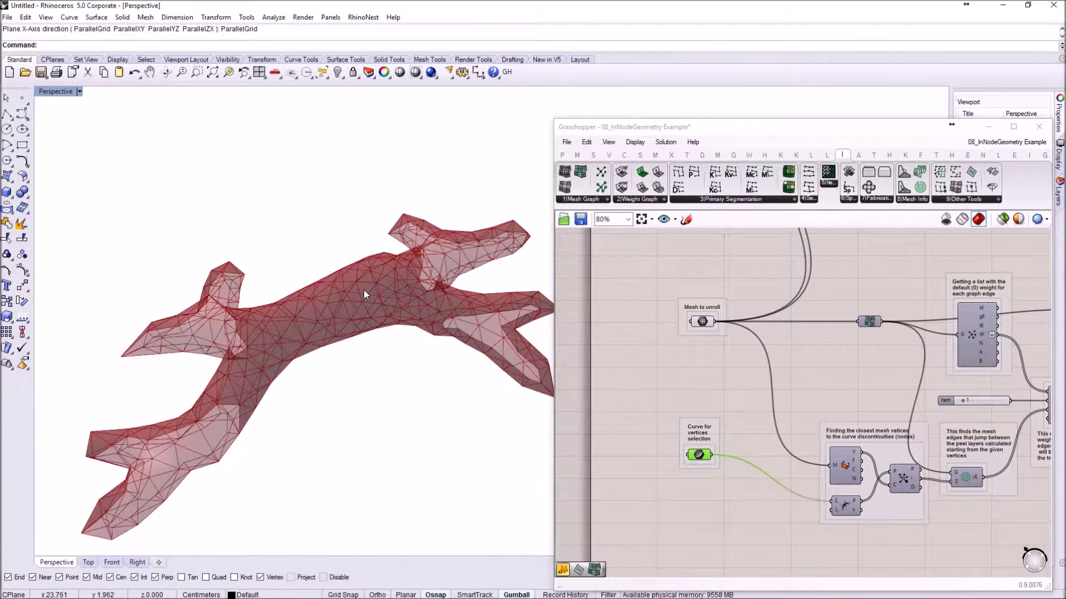
right_drag(364, 289, 352, 282)
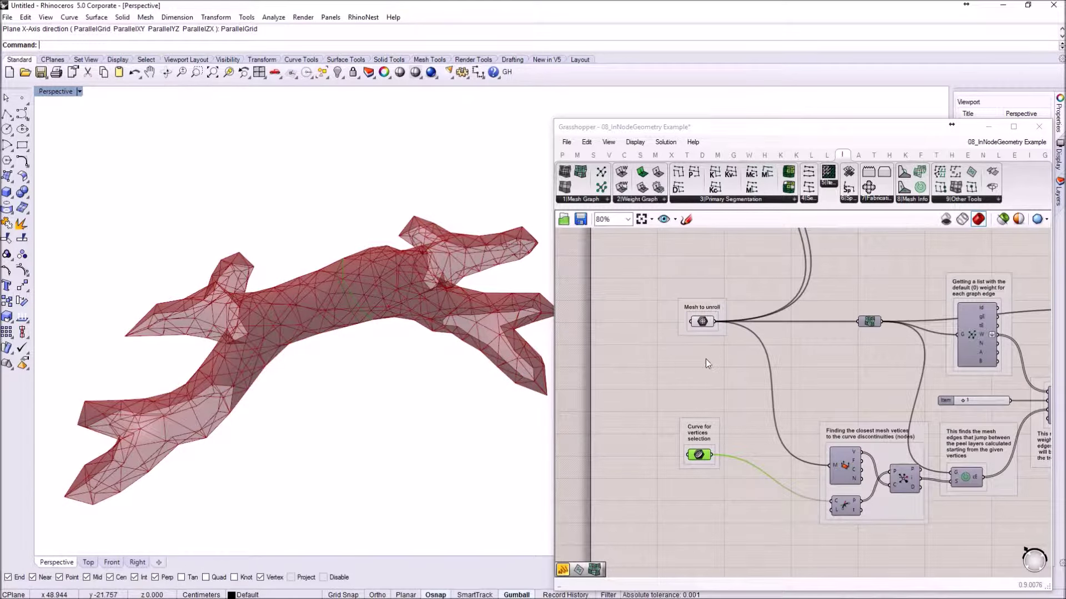
click(705, 321)
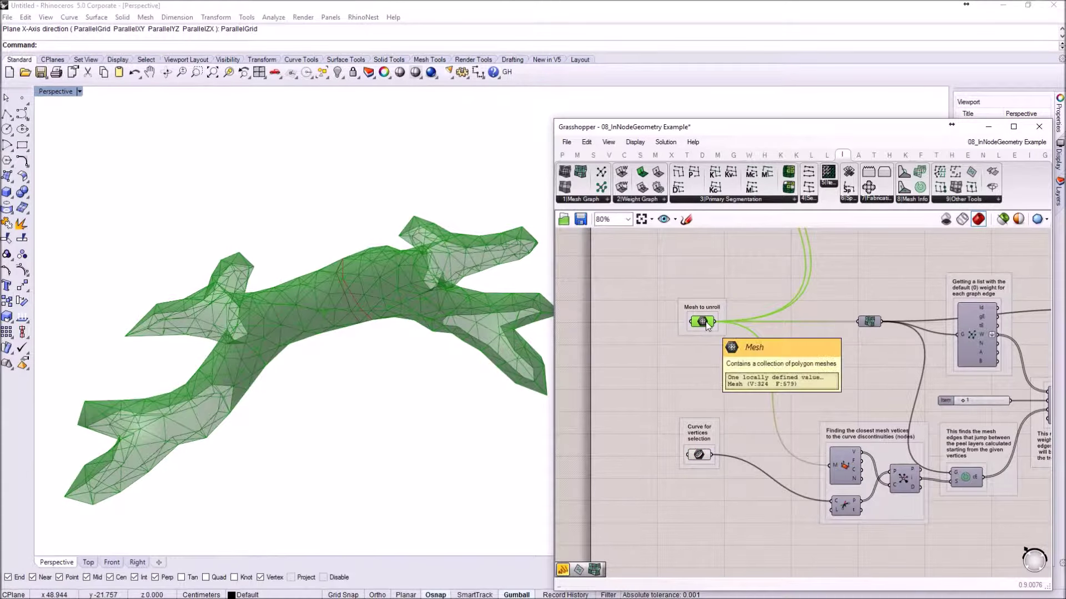
Enable the MGraph component's Preview to show the hexagonal cell network over the mesh
right_drag(842, 350, 780, 352)
click(800, 319)
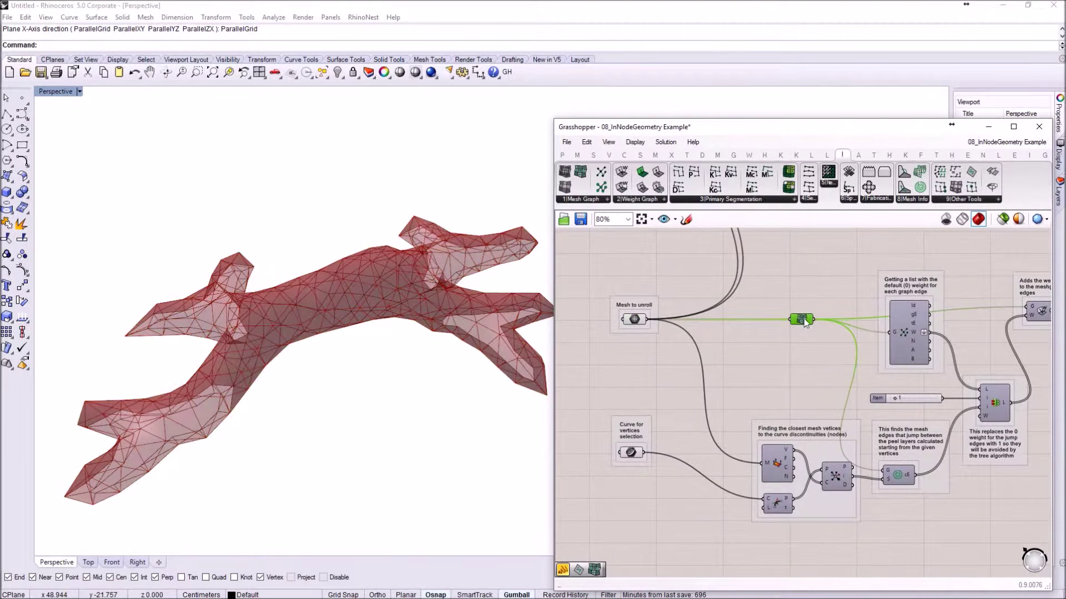
right_click(803, 320)
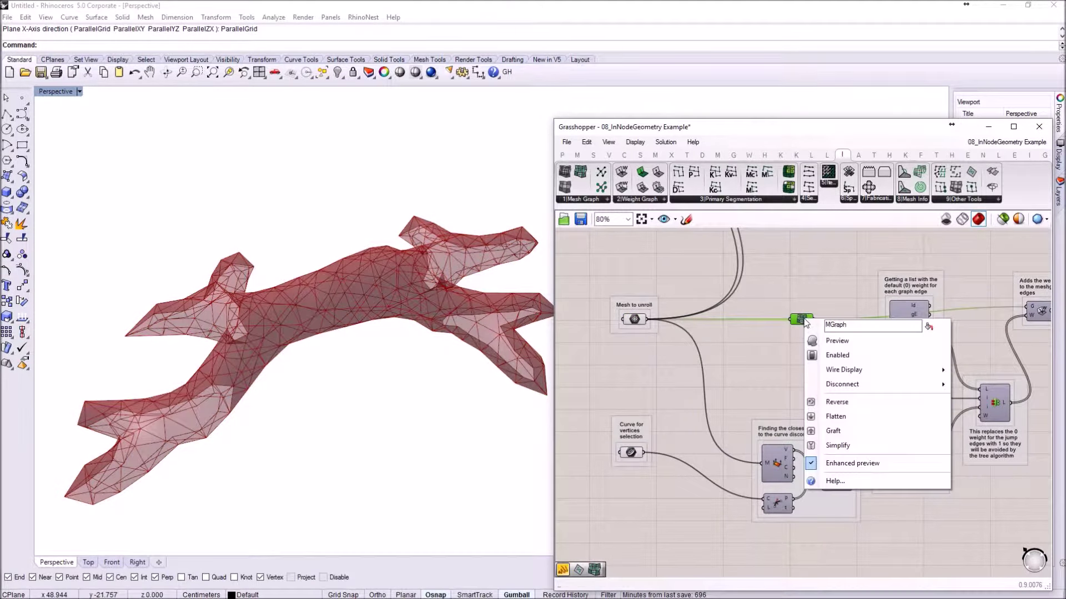
click(824, 341)
mouse_move(357, 297)
right_down()
mouse_move(346, 299)
mouse_move(360, 306)
right_up()
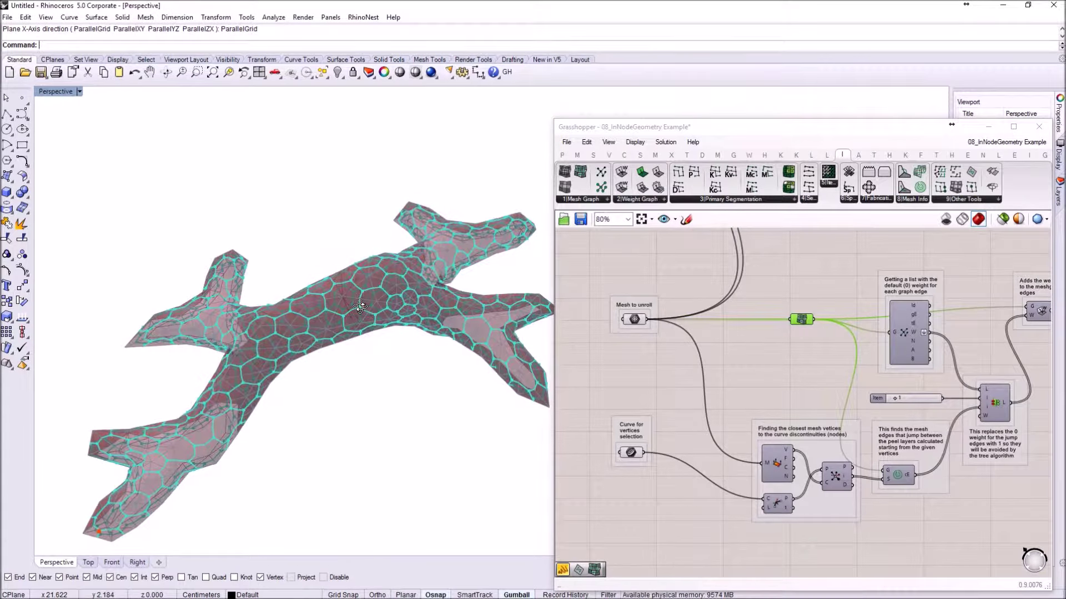
Change the MGraph preview display, zoom the canvas to 100% and nudge Graph Edges down
right_click(804, 321)
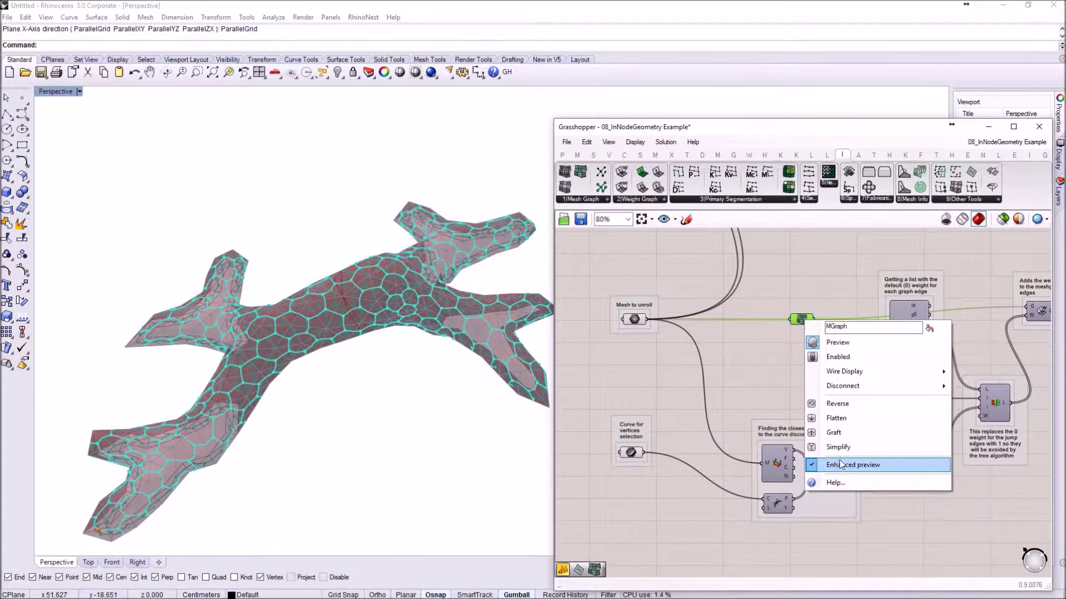
click(767, 353)
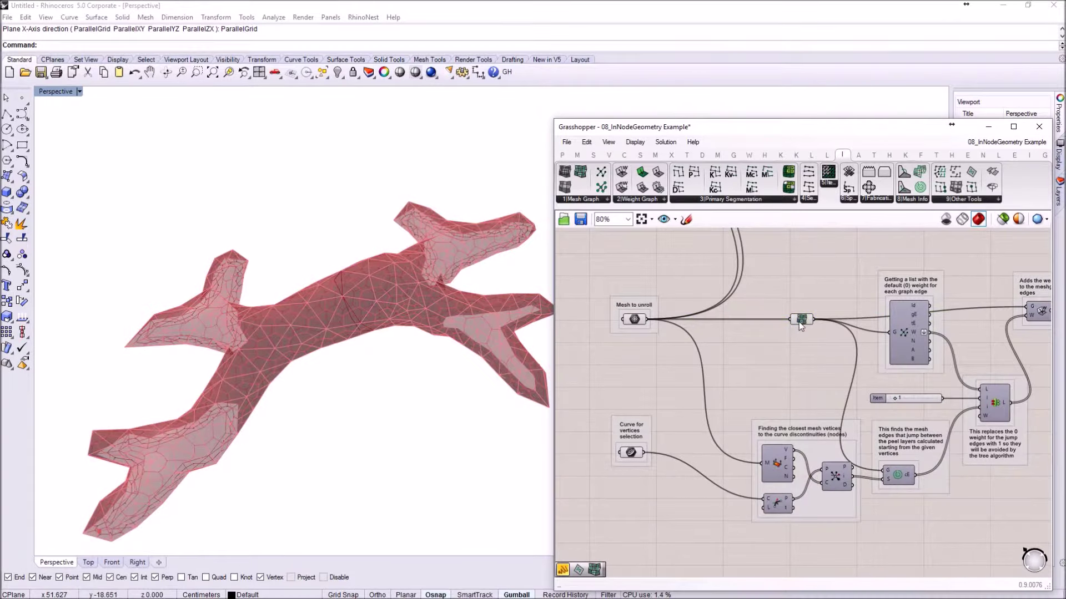
scroll(794, 343, up, 2)
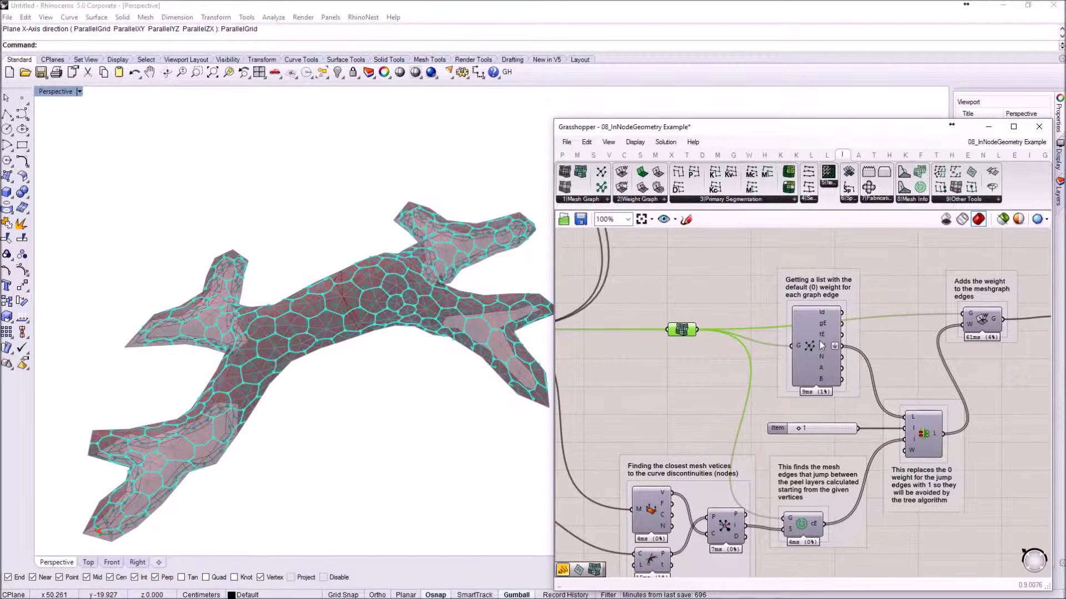
drag(814, 333, 816, 348)
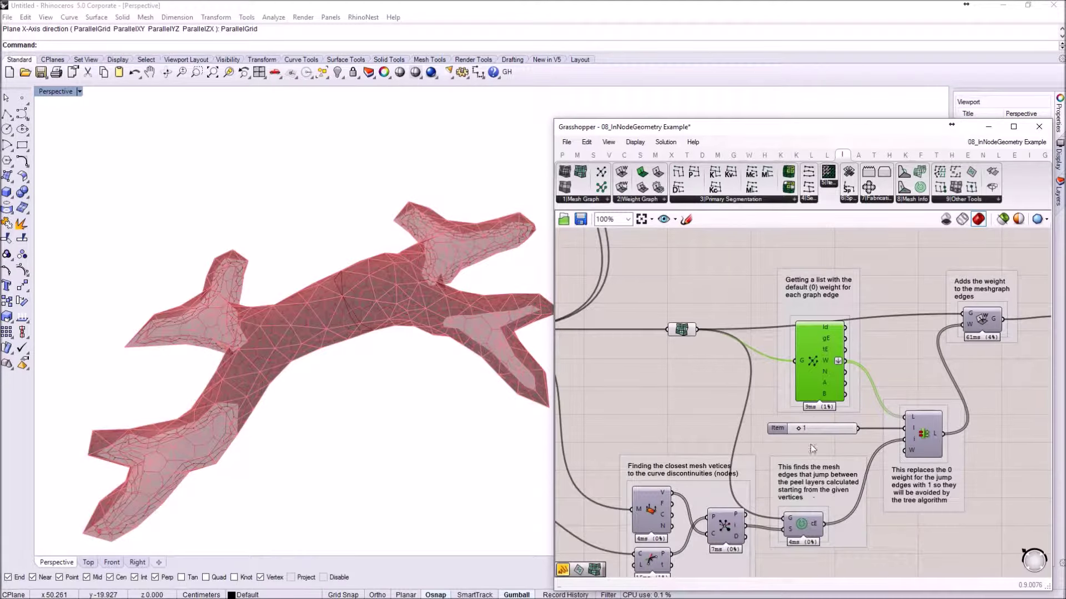
drag(818, 371, 818, 374)
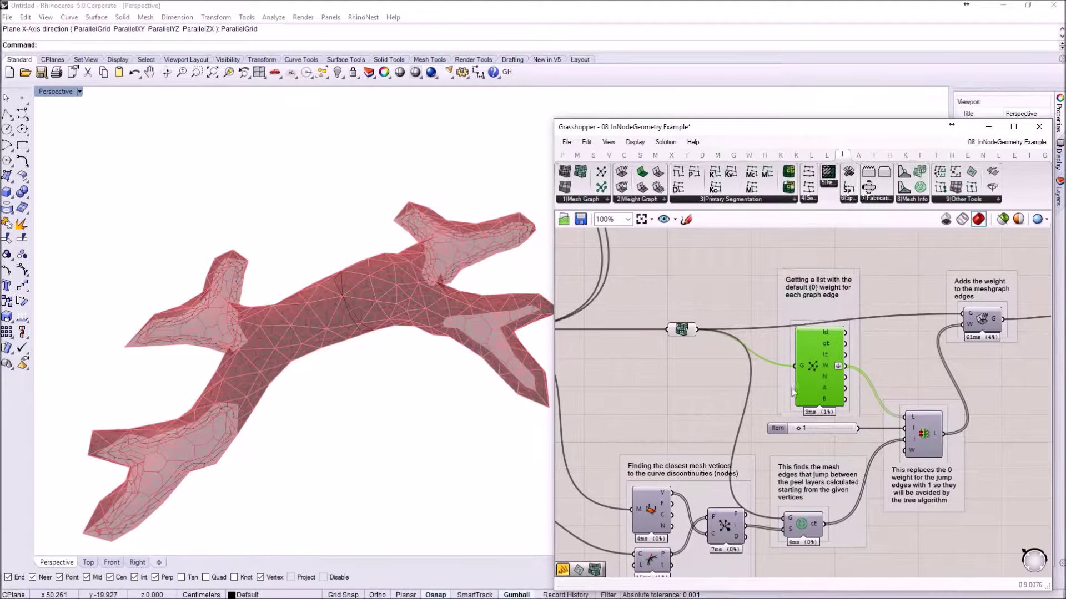
right_drag(675, 395, 763, 348)
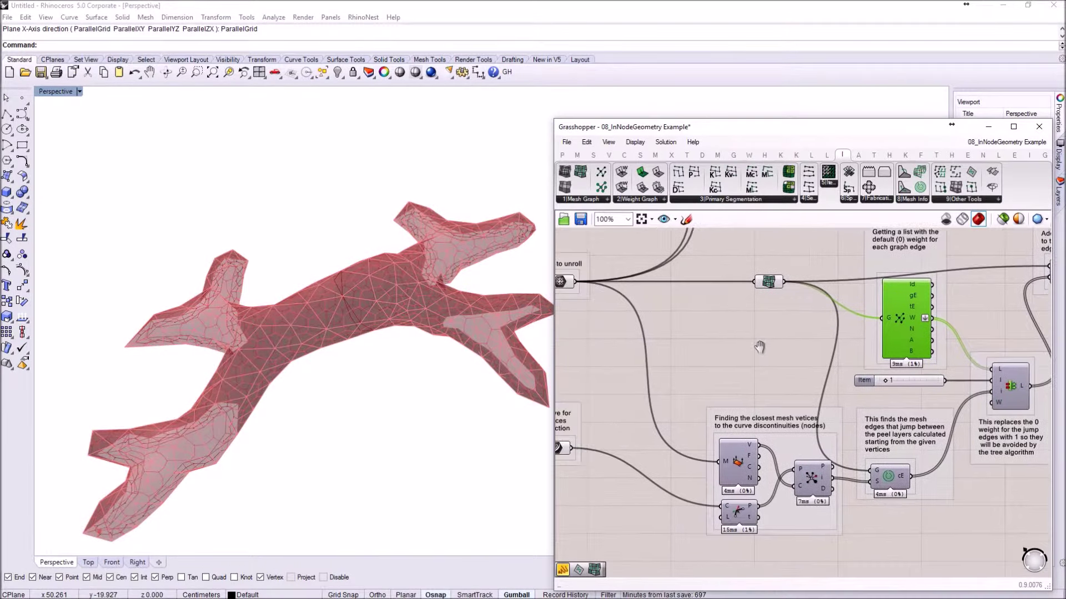
mouse_move(874, 469)
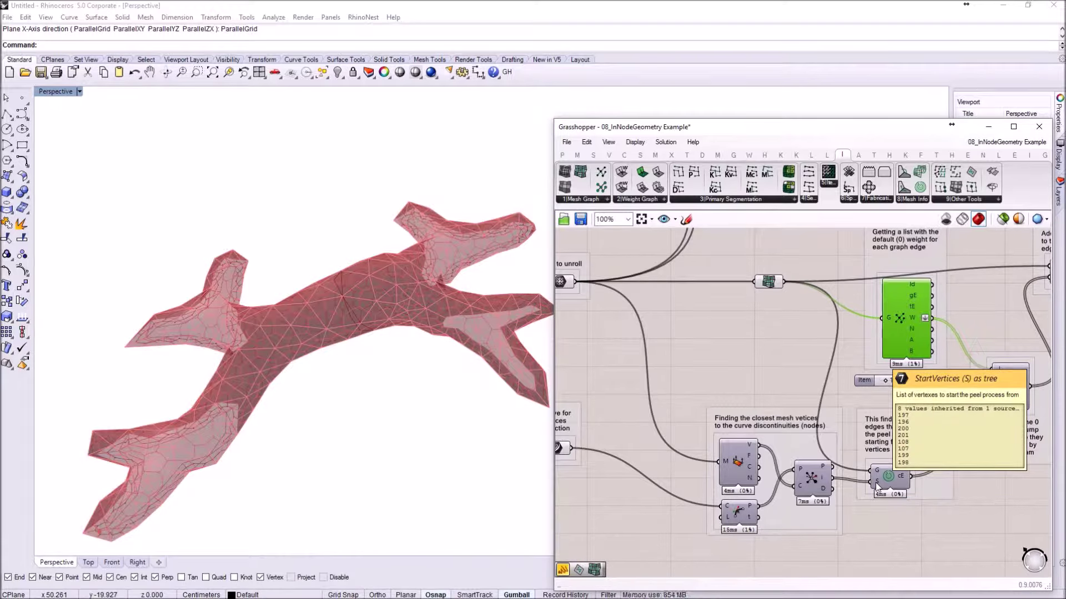
click(735, 462)
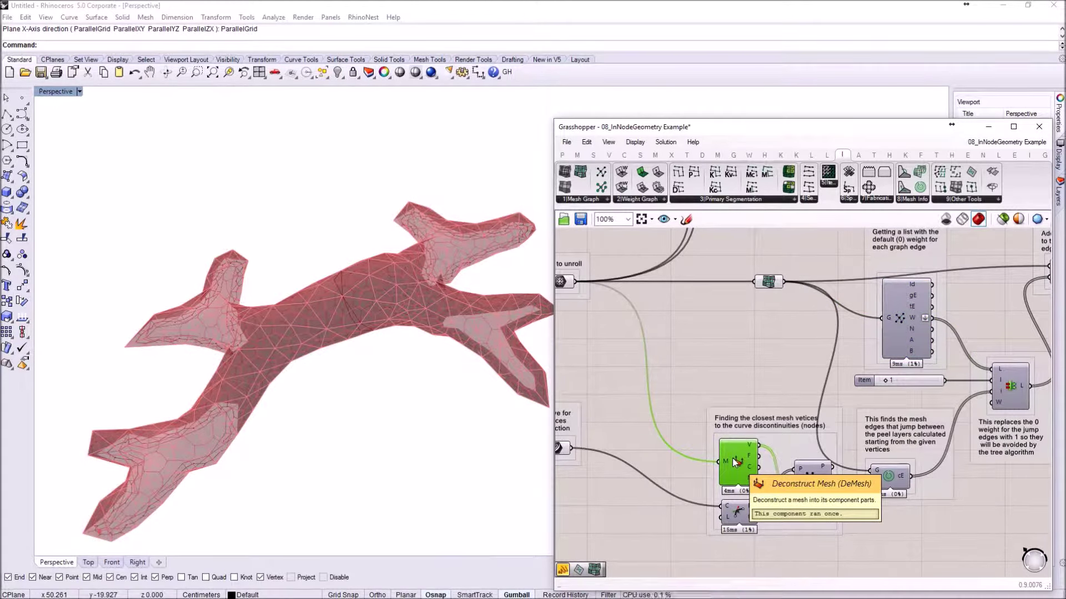
mouse_move(749, 450)
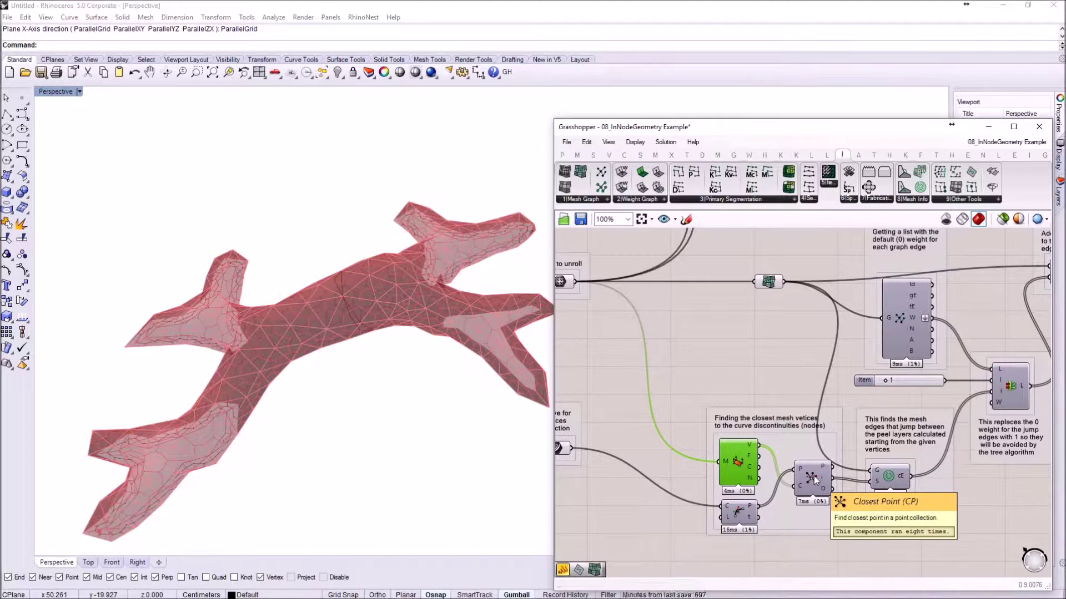
right_drag(659, 459, 682, 441)
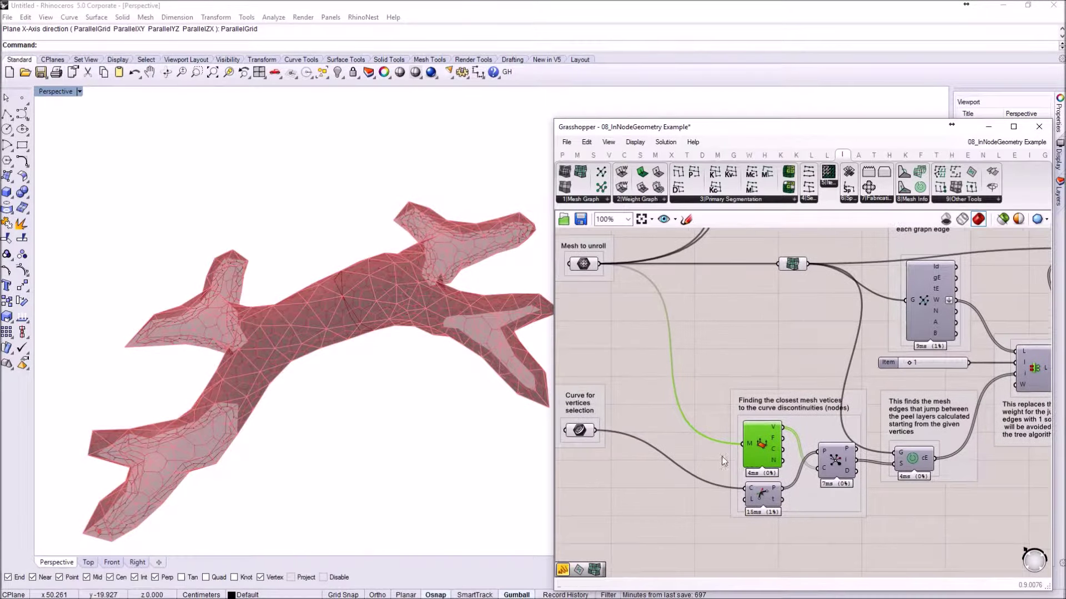
click(579, 430)
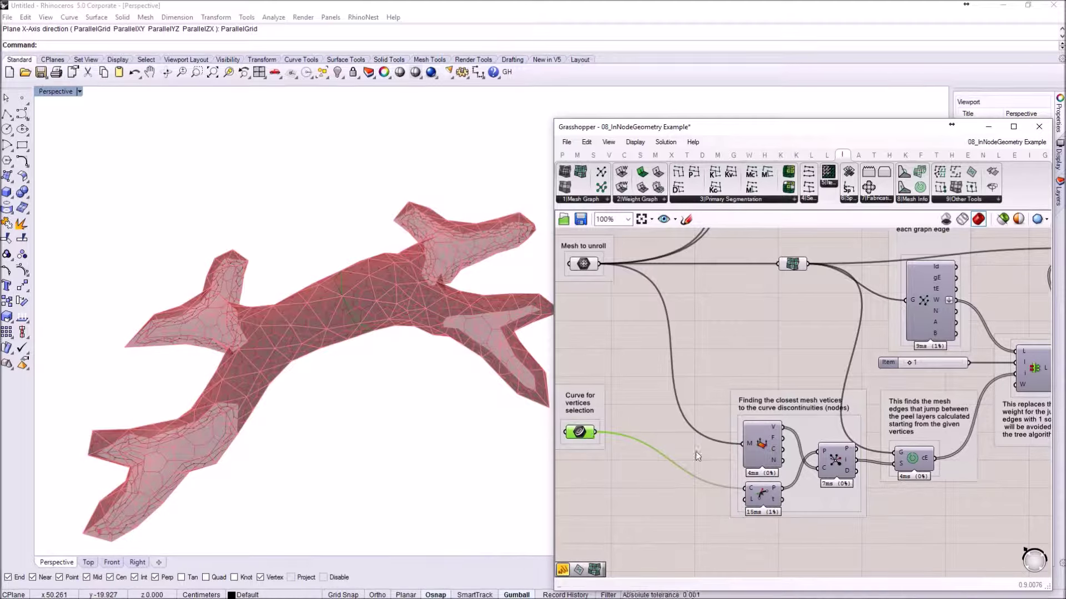
click(764, 490)
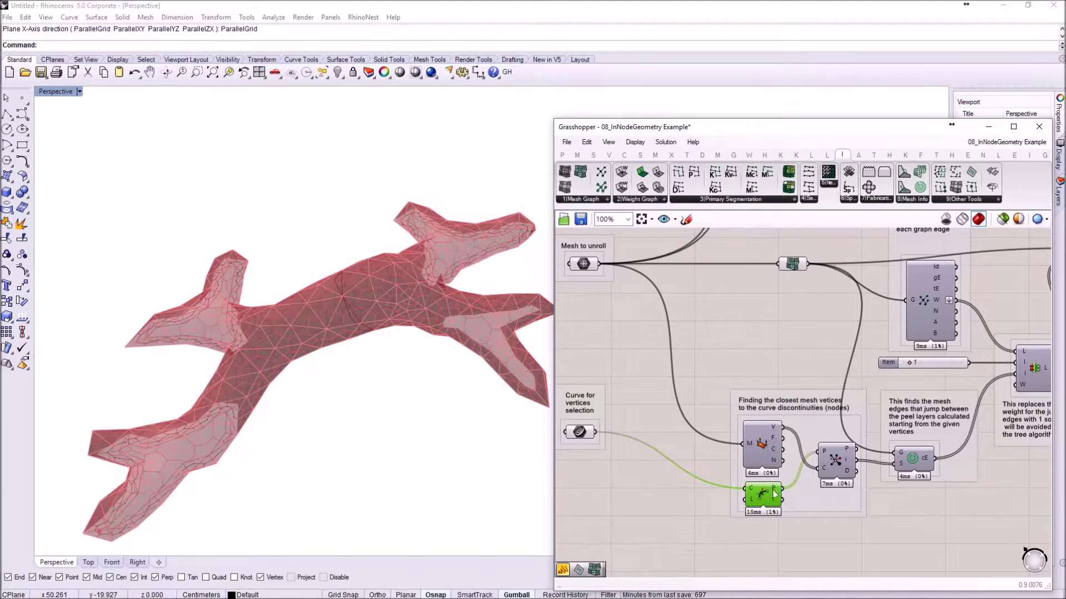
Pan to the edge-weight components and inspect the cE cross edges and the 832-zero weight list
mouse_move(776, 494)
right_drag(915, 458, 831, 483)
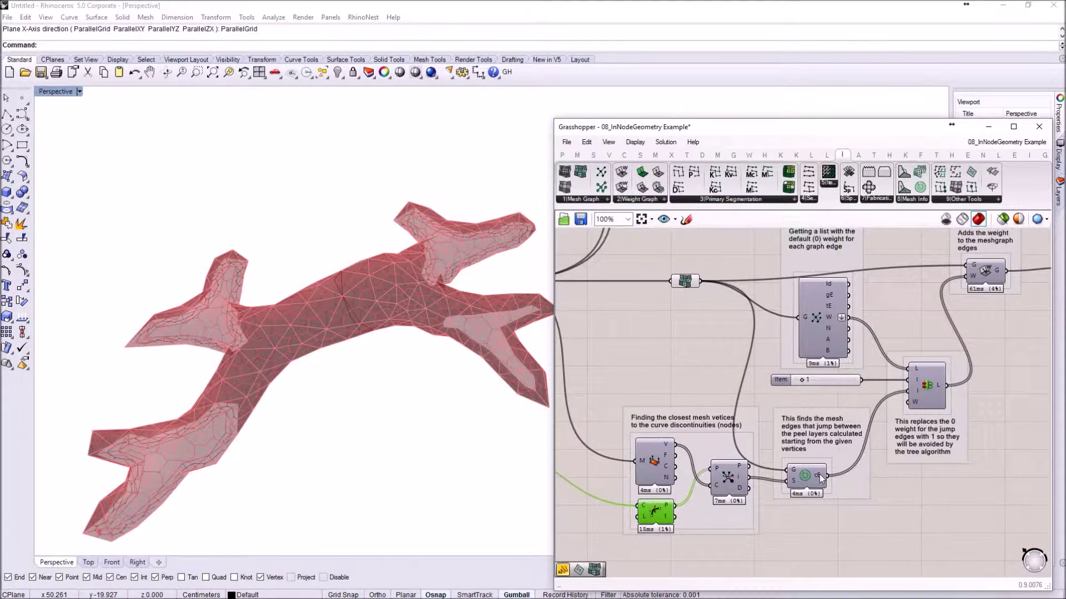
mouse_move(819, 474)
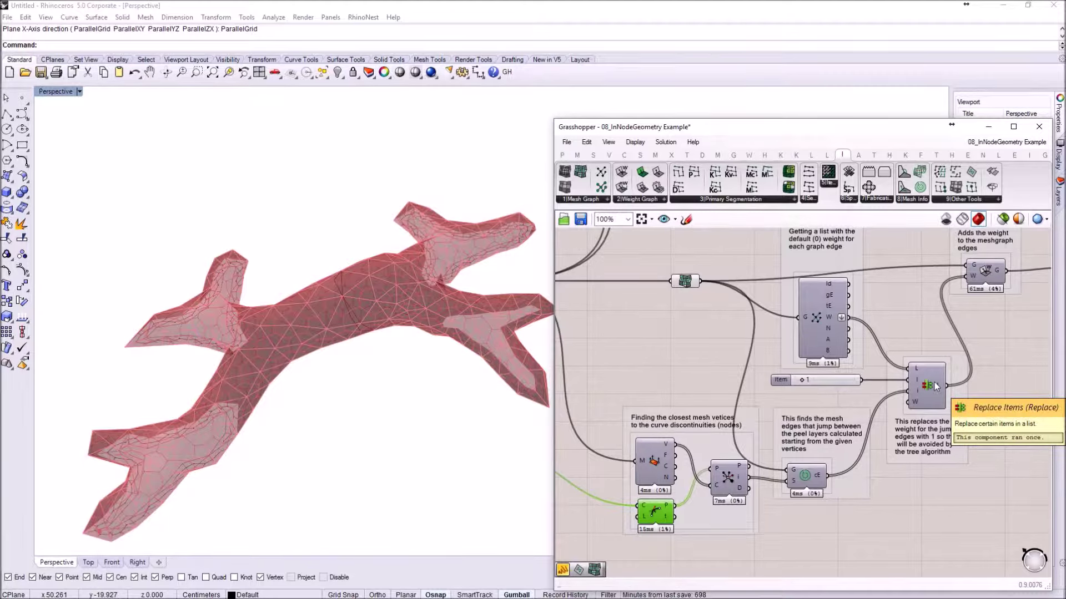
mouse_move(829, 314)
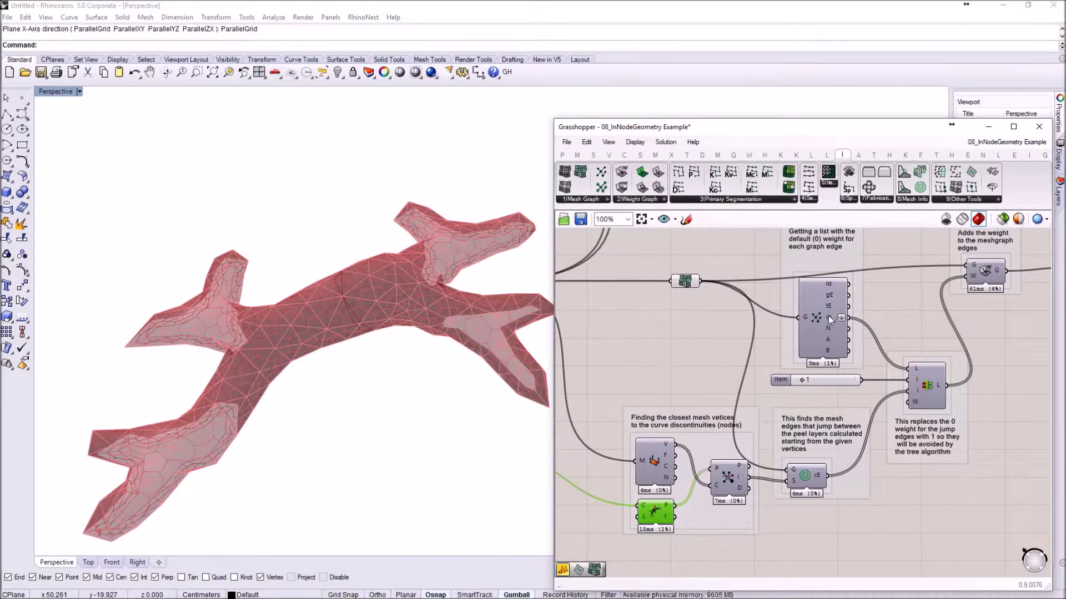
mouse_move(828, 315)
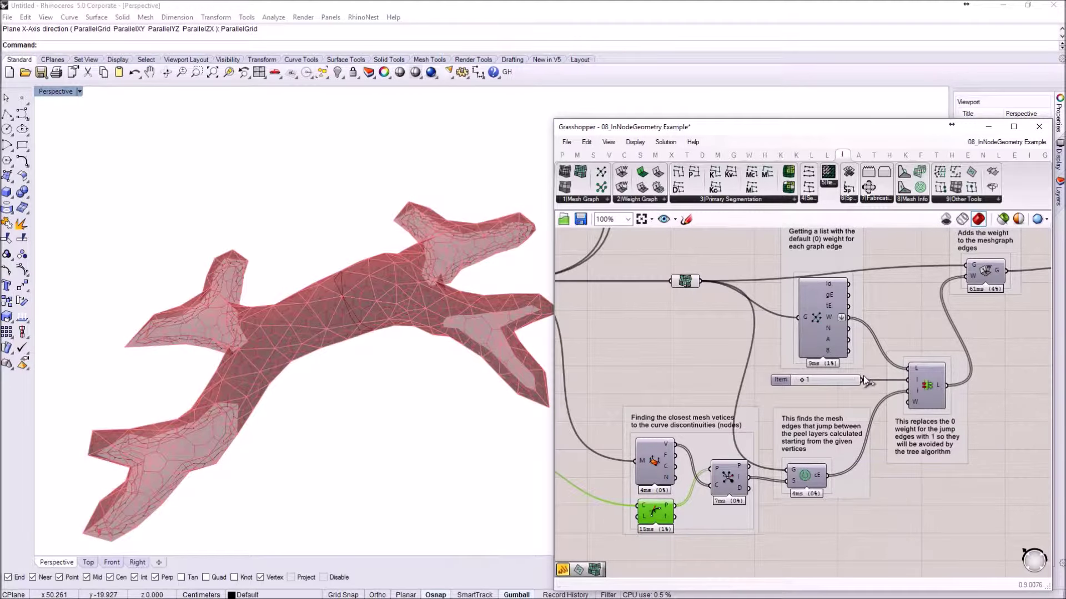
right_drag(983, 311, 891, 371)
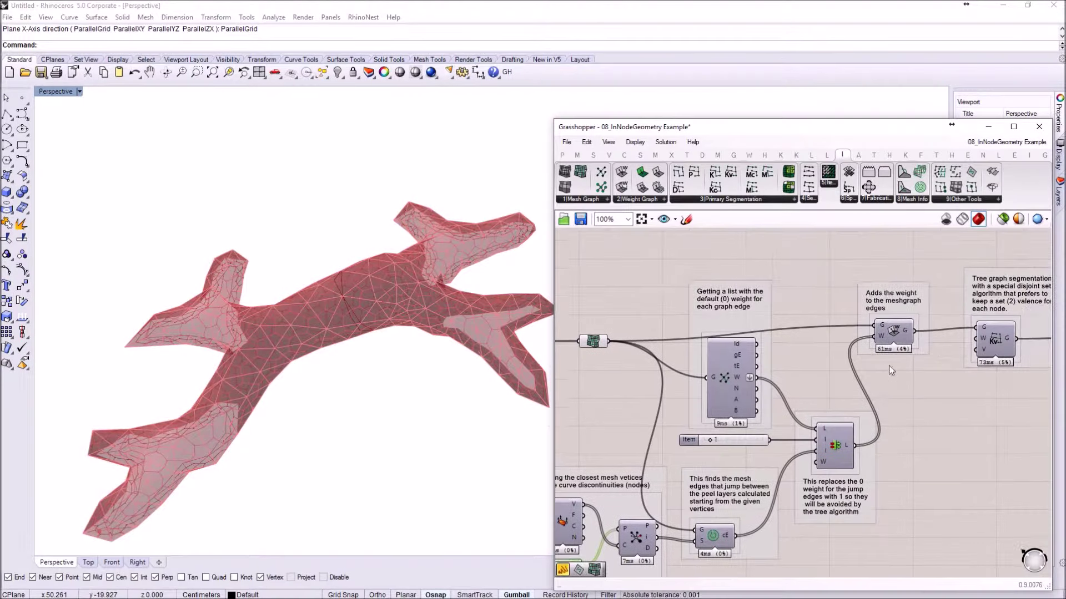
Turn off the MGraph parameter's preview
mouse_move(899, 331)
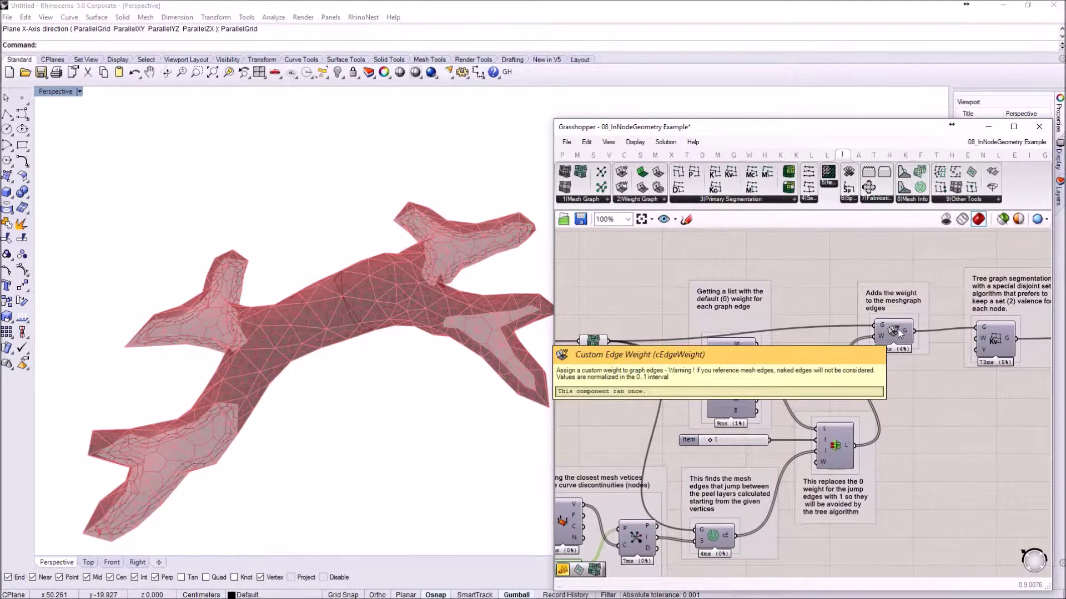
click(592, 344)
right_click(592, 344)
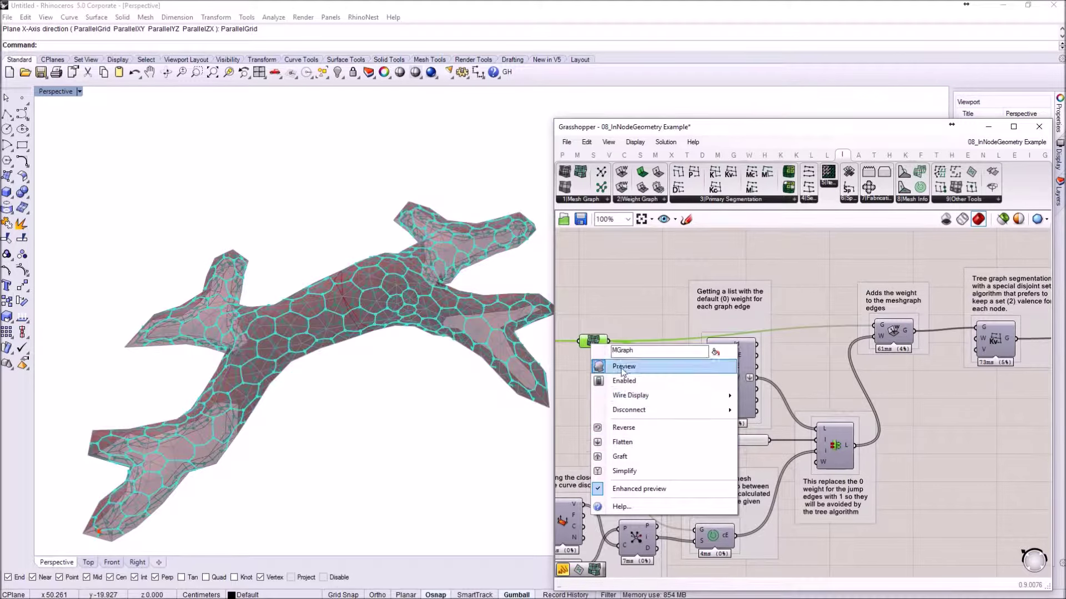
click(623, 367)
Enable Preview and Enhanced preview on cEdgeWeight to see cyan weighted edges over the mesh
click(892, 332)
right_click(896, 328)
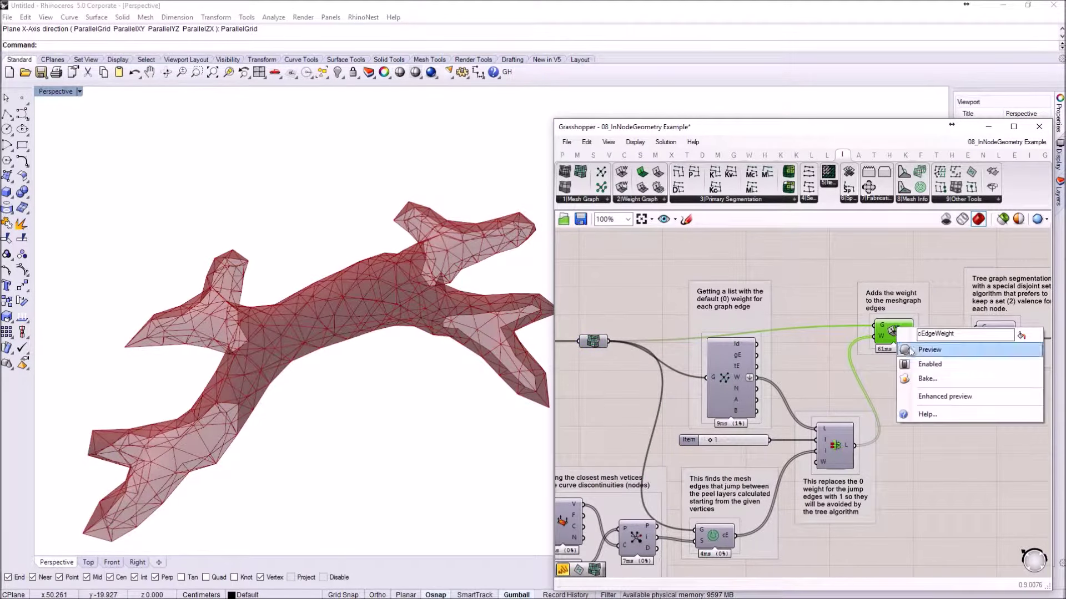
click(924, 349)
right_click(906, 331)
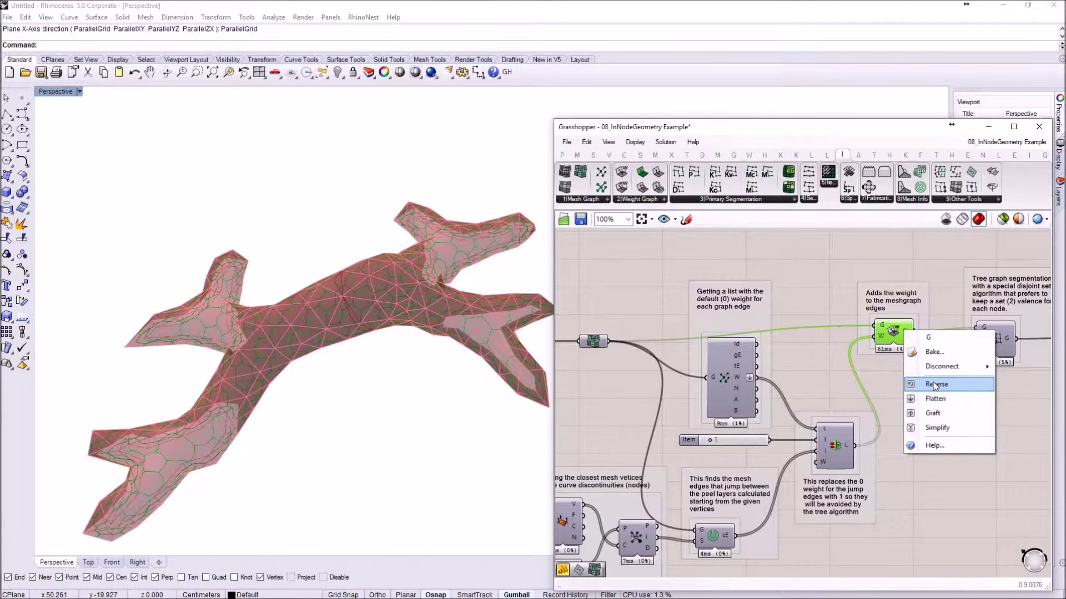
click(894, 331)
right_click(892, 331)
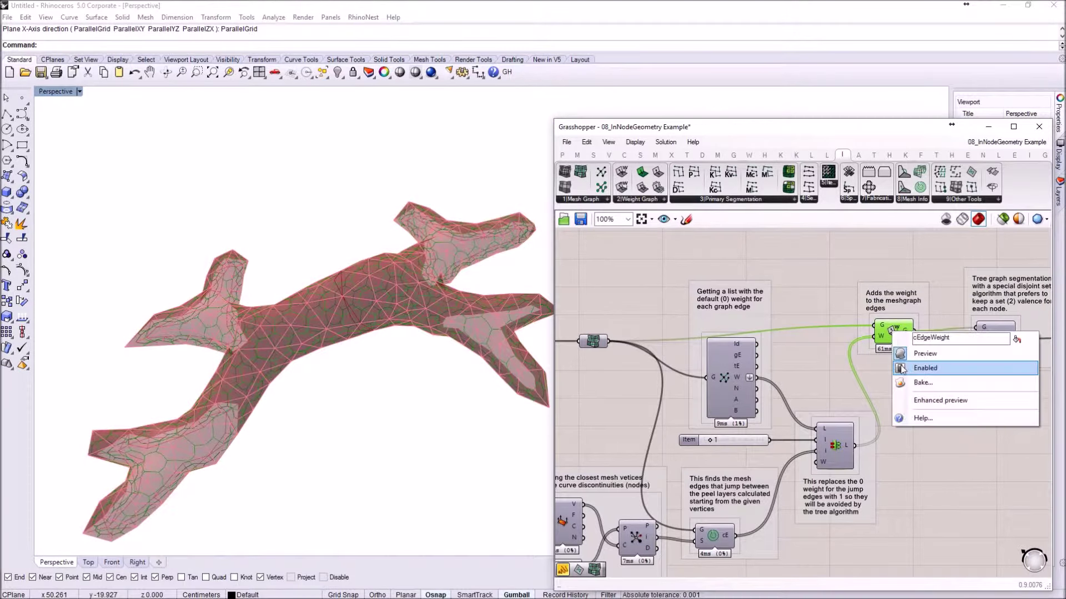
click(917, 402)
right_drag(355, 266, 370, 273)
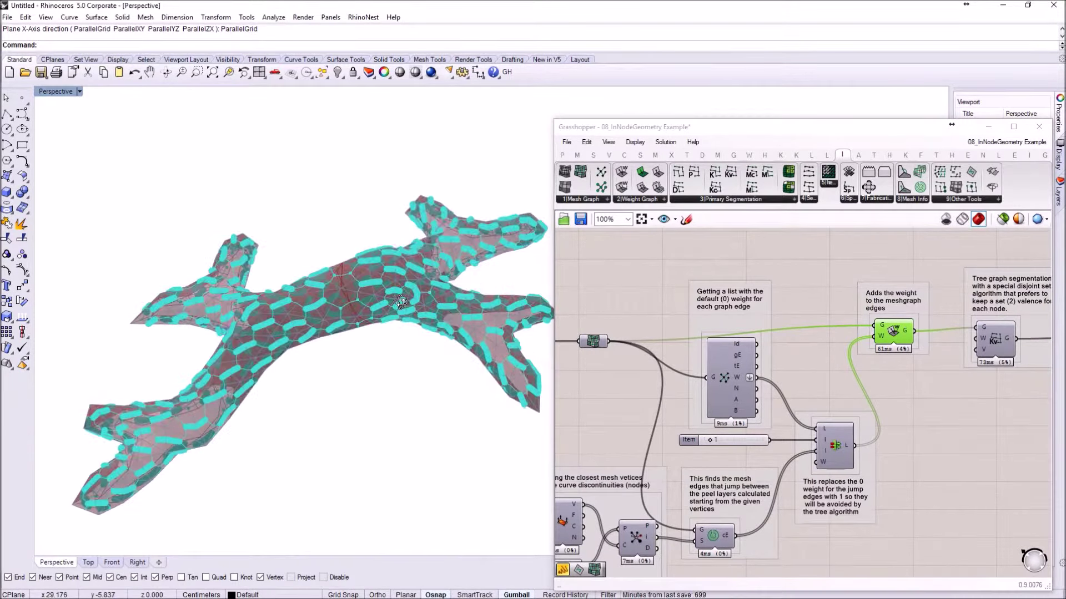
scroll(370, 271, up, 4)
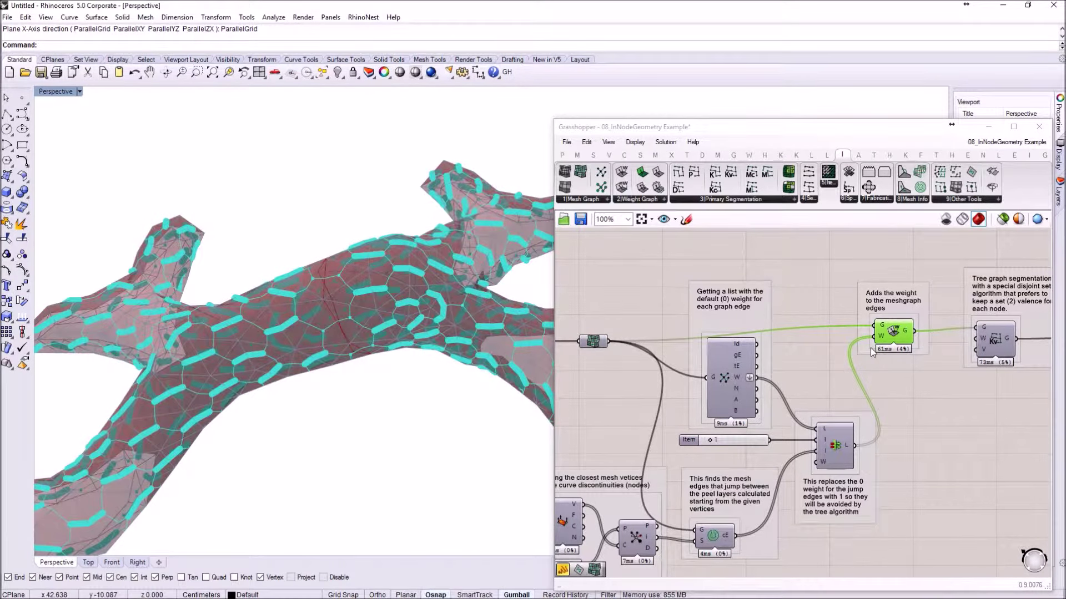
Disable the cEdgeWeight preview, leaving only the bare branching mesh
right_click(893, 332)
click(915, 355)
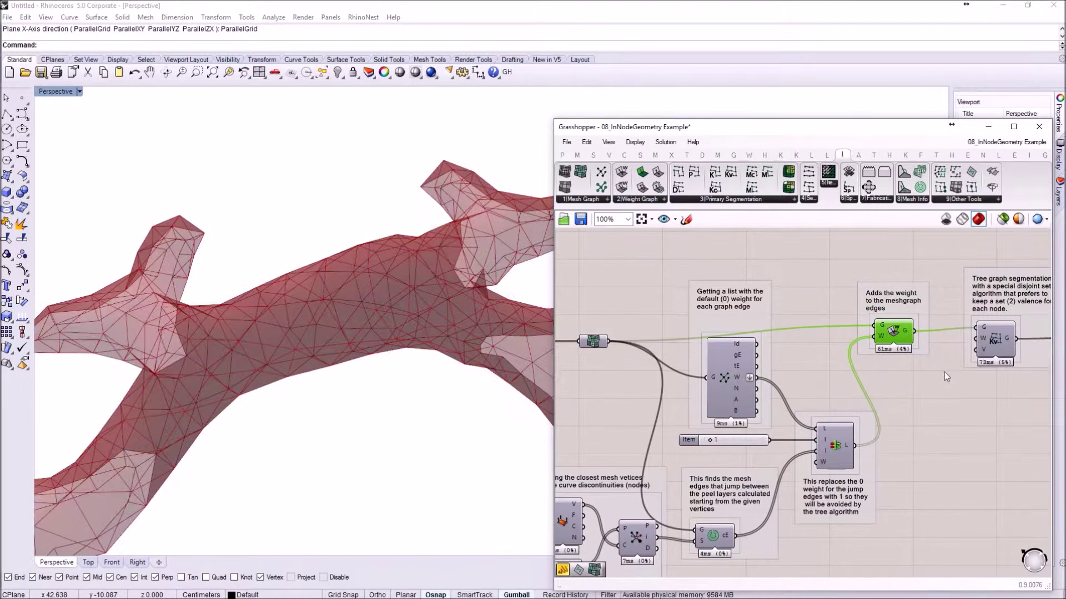
right_drag(946, 378, 717, 429)
Enable Preview and Enhanced preview on the MST Kruskal Valence component
scroll(903, 380, down, 1)
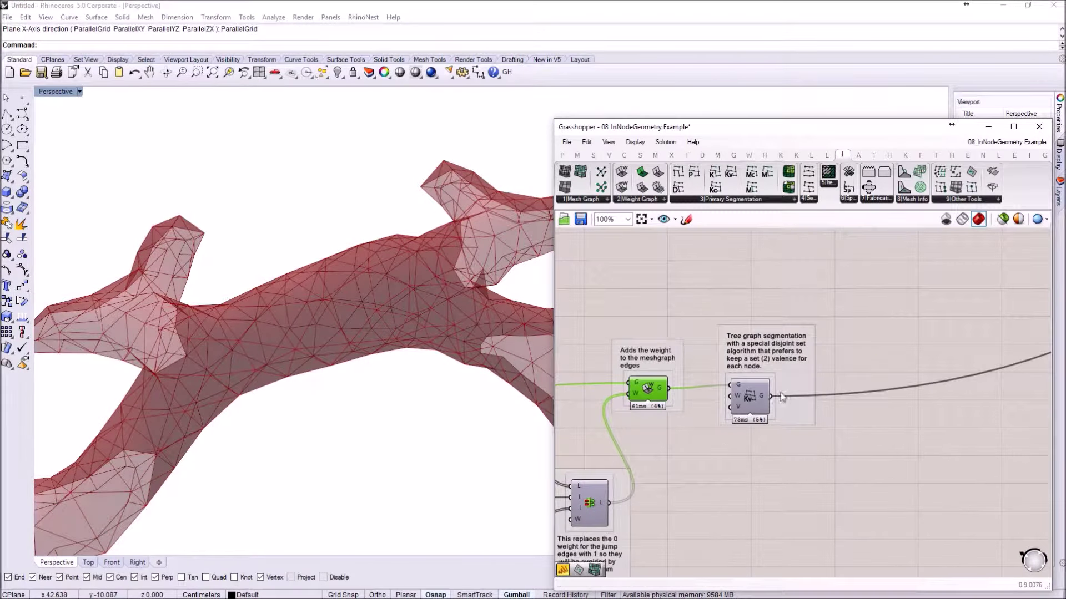
scroll(781, 392, up, 3)
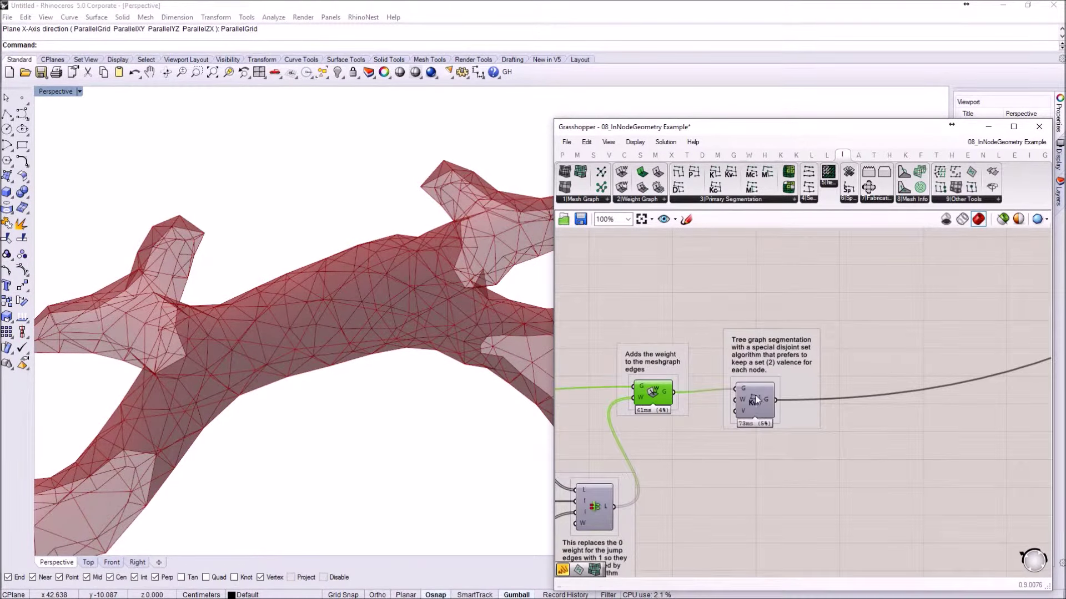
scroll(752, 404, up, 1)
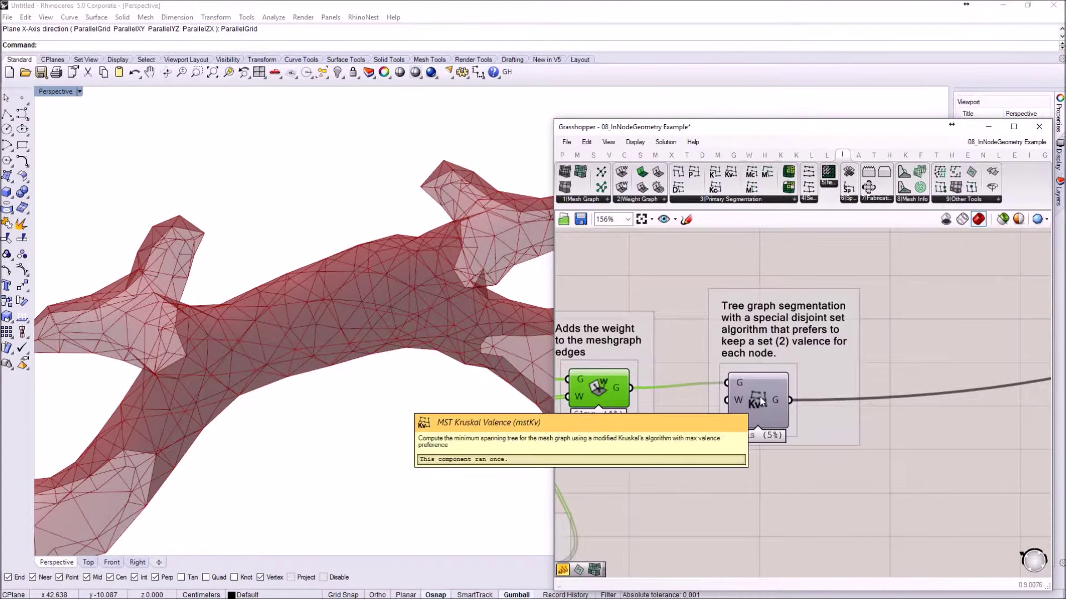
click(761, 401)
right_click(761, 402)
click(781, 414)
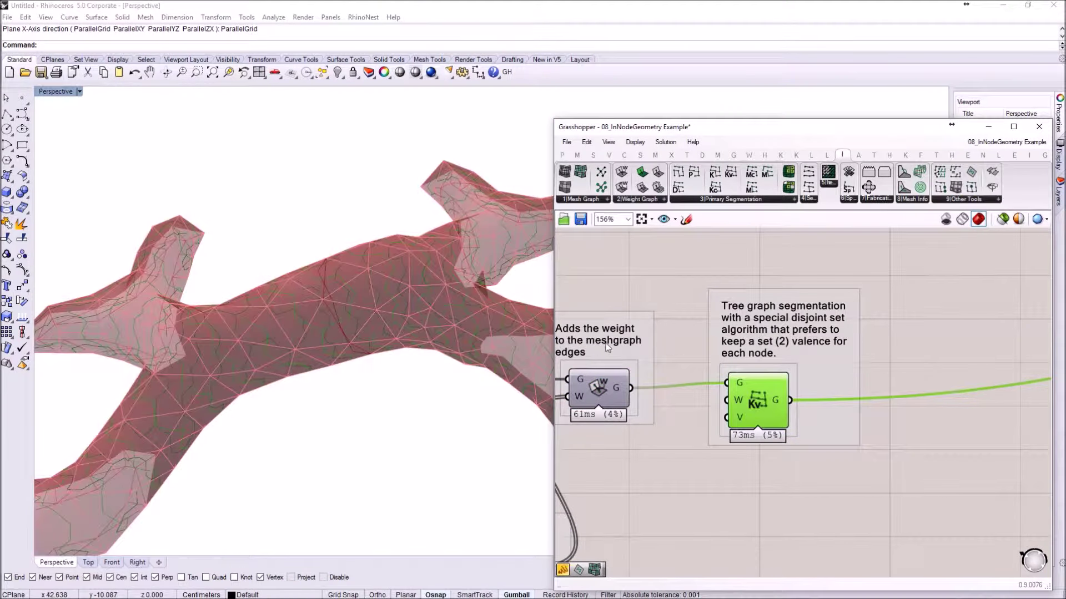
right_click(774, 400)
click(782, 458)
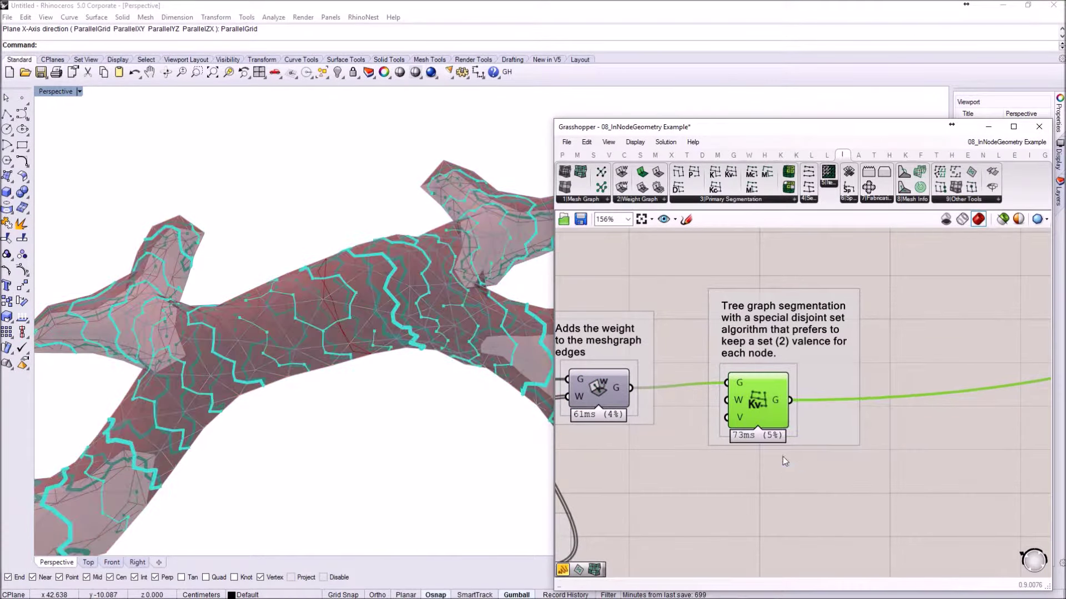
Orbit around the branch trunk to inspect the cyan zigzag spanning-tree lines
right_drag(442, 314, 411, 311)
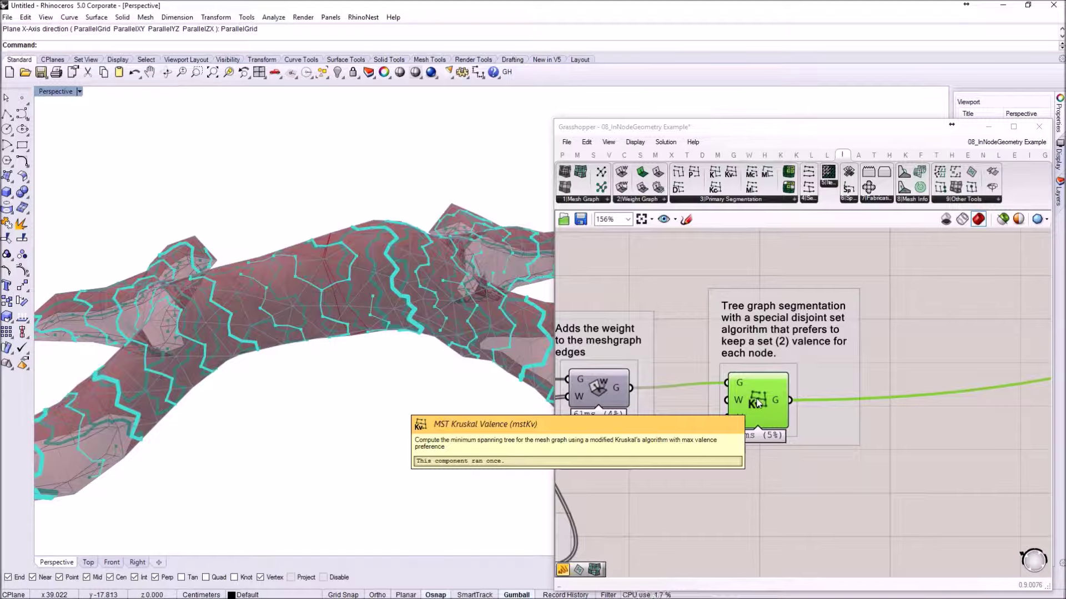
right_drag(220, 311, 366, 319)
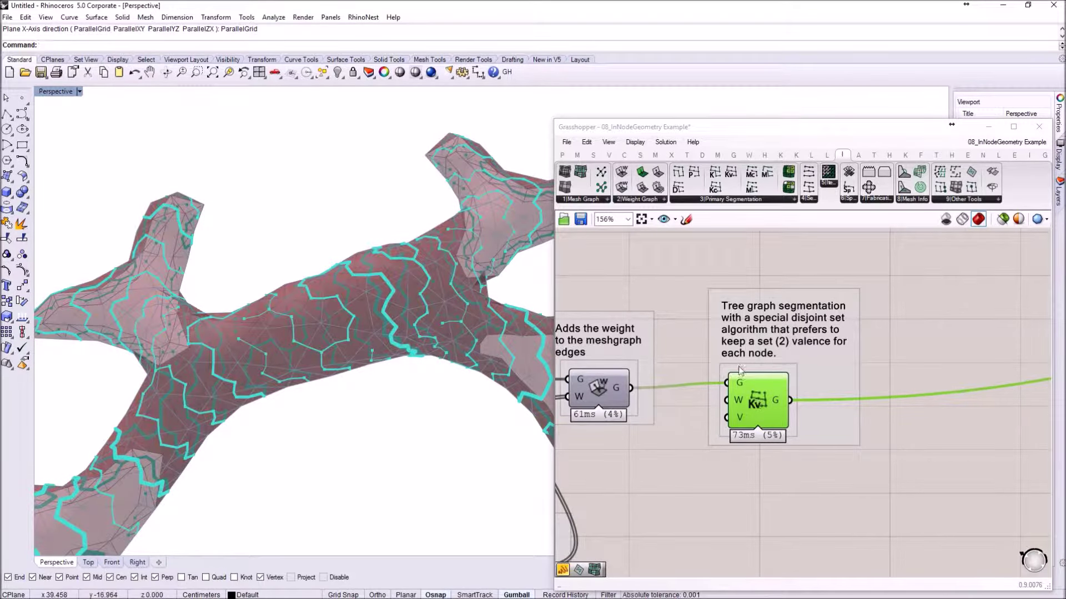
scroll(738, 388, down, 5)
right_drag(777, 348, 766, 381)
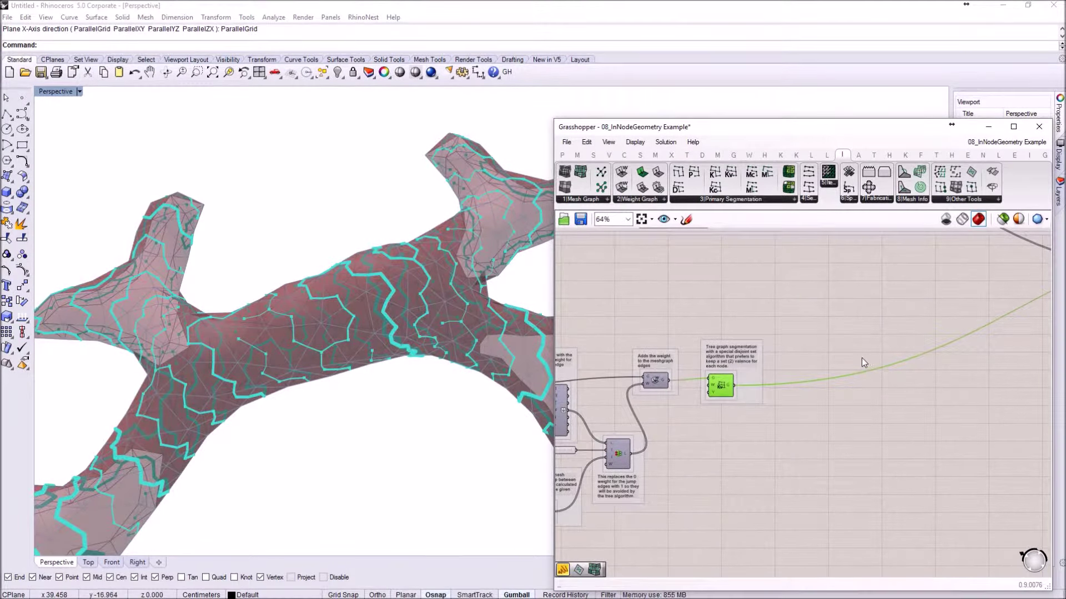
Zoom out and pan the canvas up to the larger component group above the segmentation section
scroll(861, 357, down, 1)
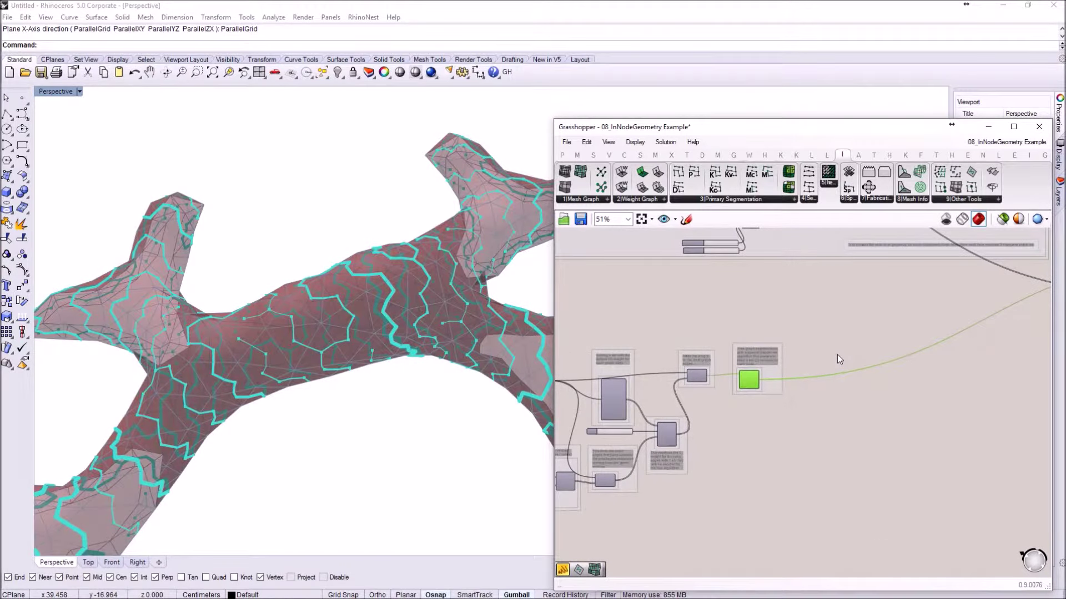
right_drag(837, 357, 837, 399)
scroll(837, 394, down, 2)
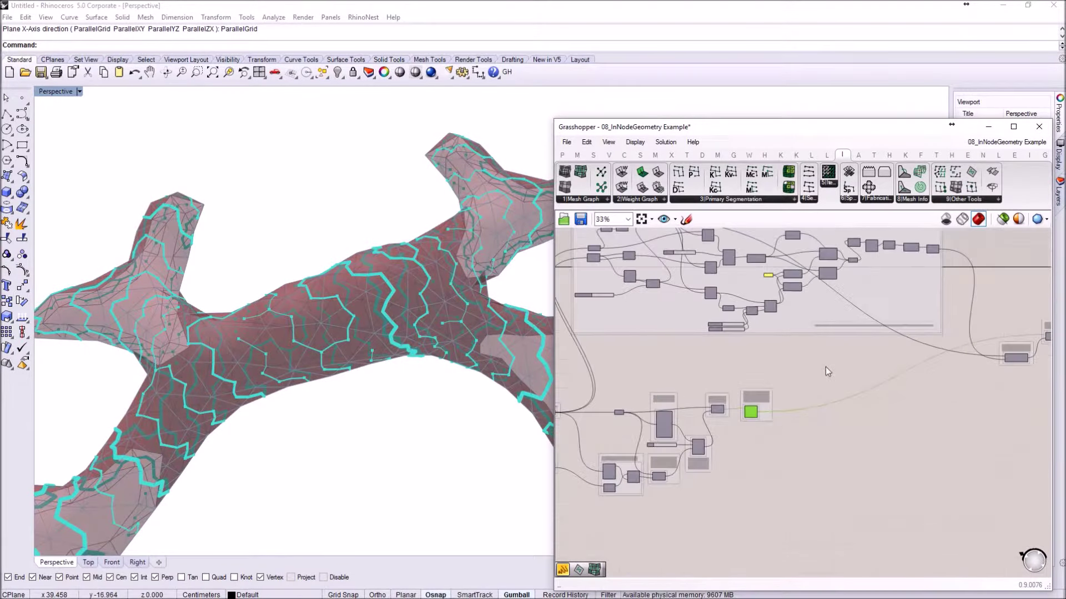
scroll(713, 365, up, 1)
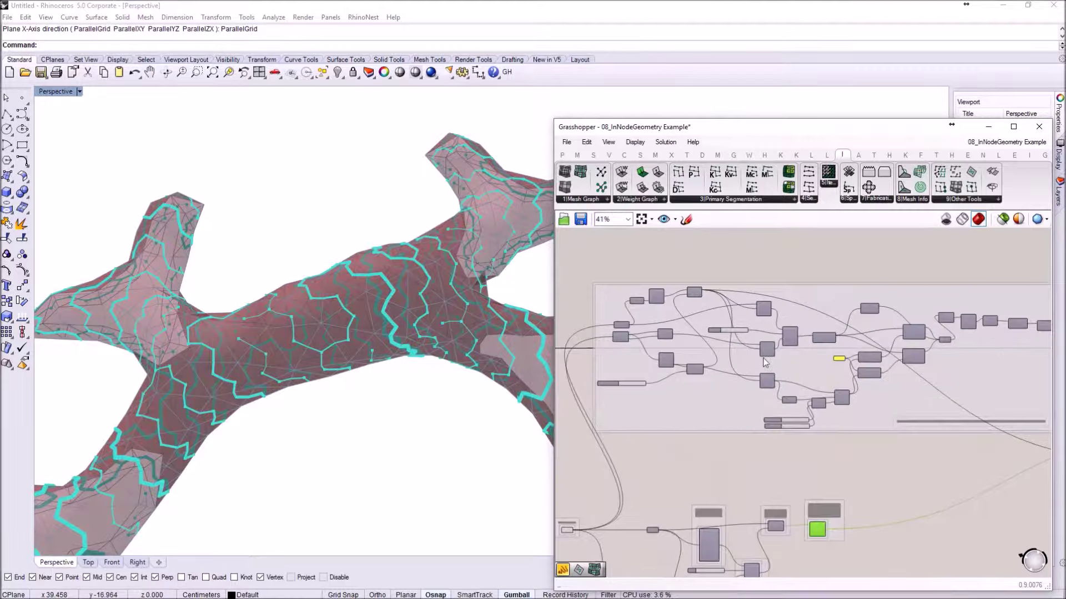
mouse_move(794, 307)
right_down()
mouse_move(779, 303)
mouse_move(793, 311)
right_up()
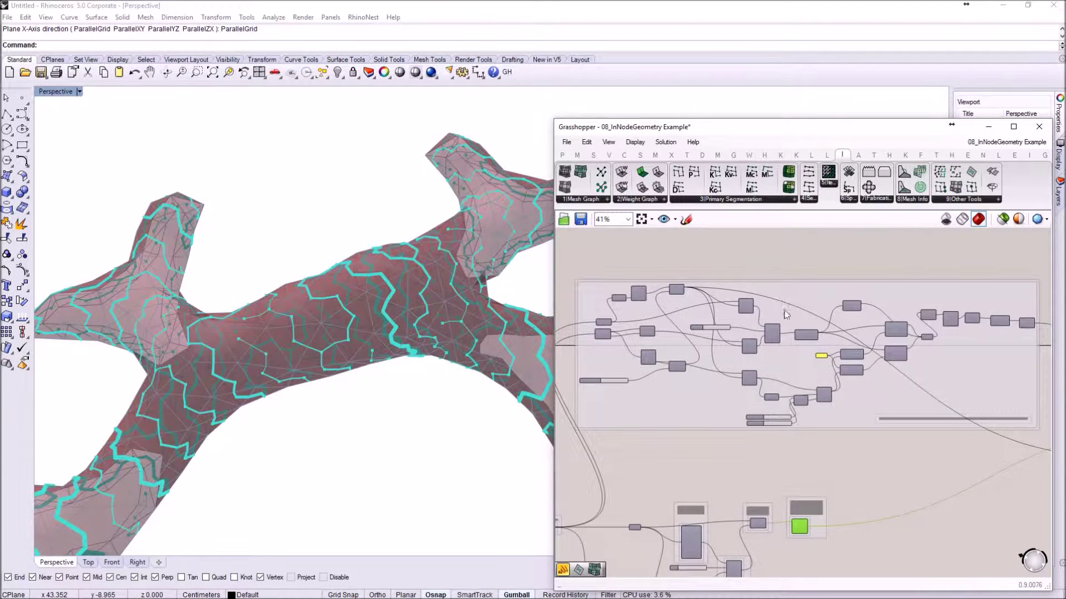
scroll(793, 312, up, 1)
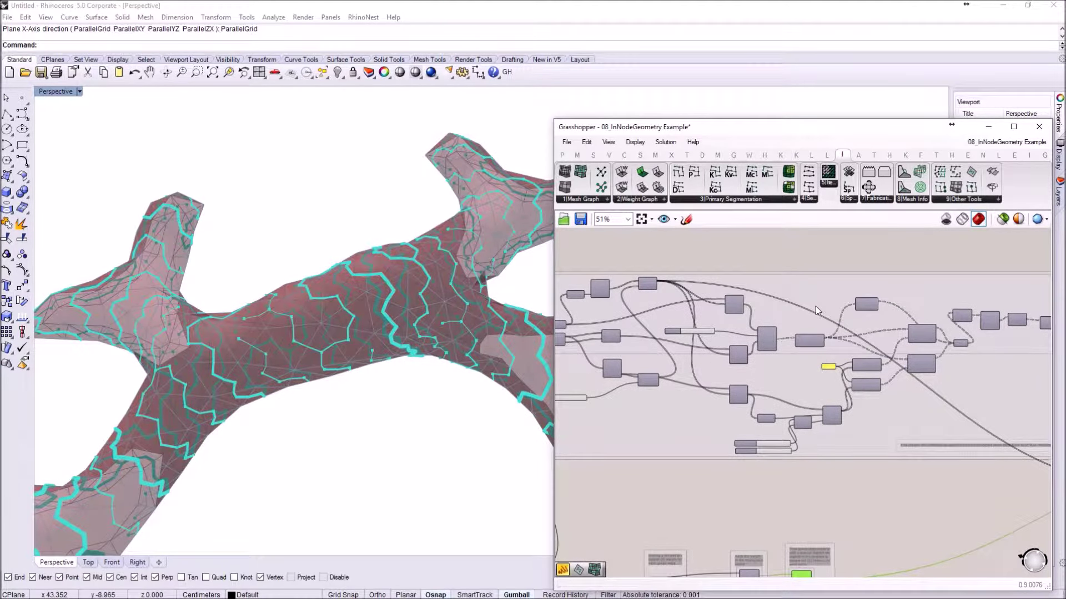
right_drag(782, 313, 805, 300)
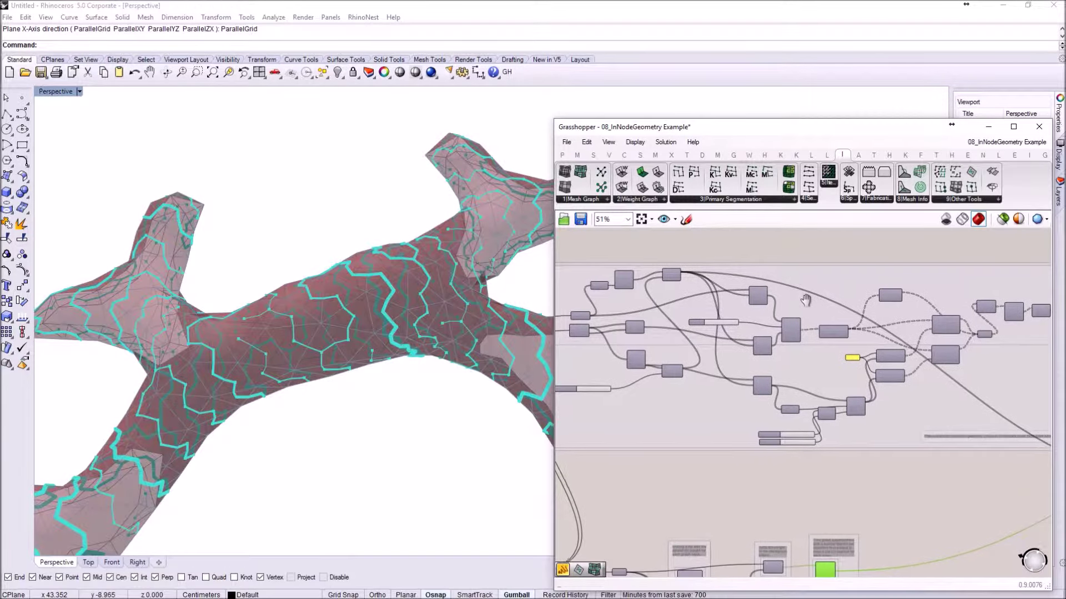
scroll(807, 303, down, 1)
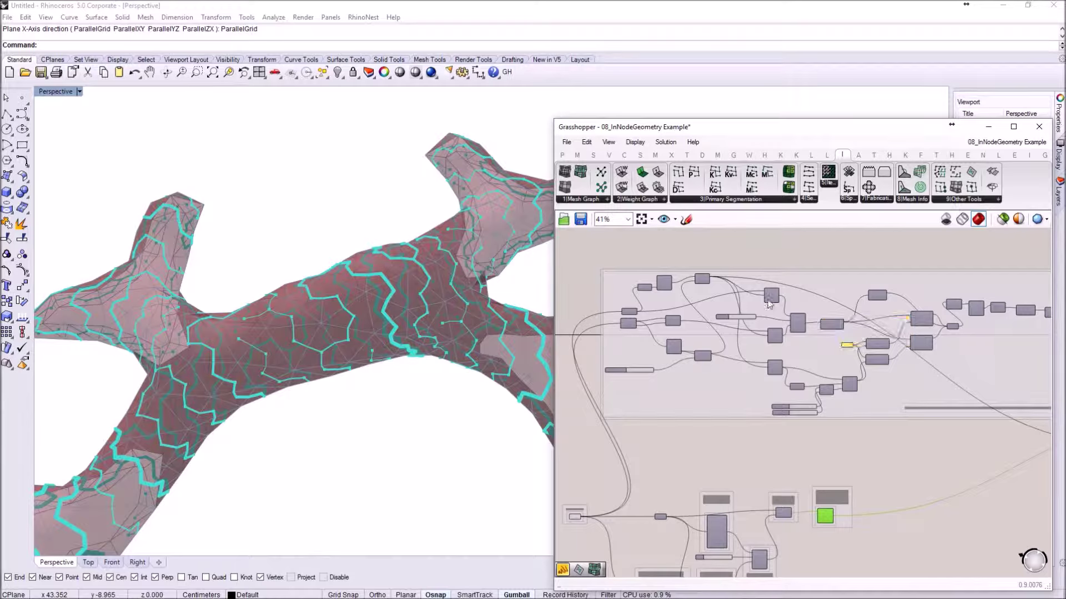
Maximize the Grasshopper window and zoom to 80% on the triangle in-node geometry group
click(1008, 130)
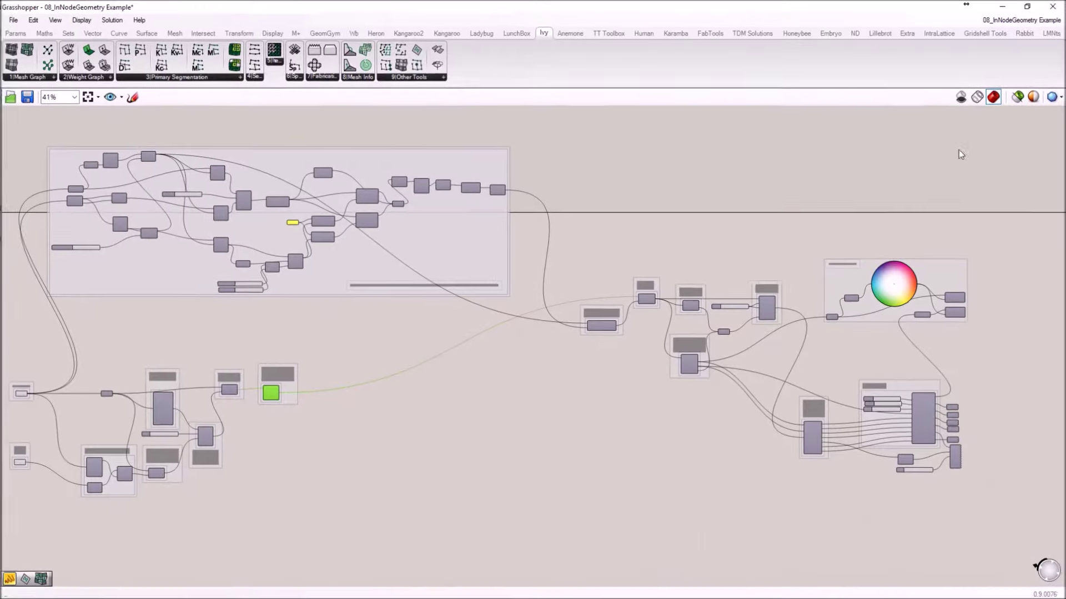
right_drag(167, 192, 317, 259)
scroll(308, 257, up, 3)
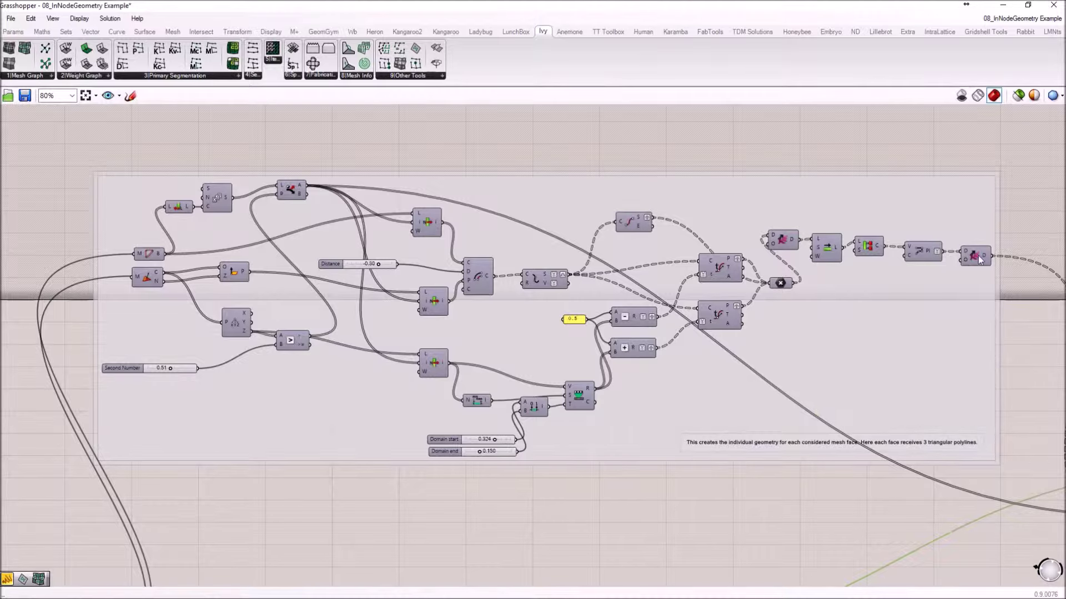
Read the D output's 1056-value data tree, pan to Set Node Geometry, and restore the window
mouse_move(985, 255)
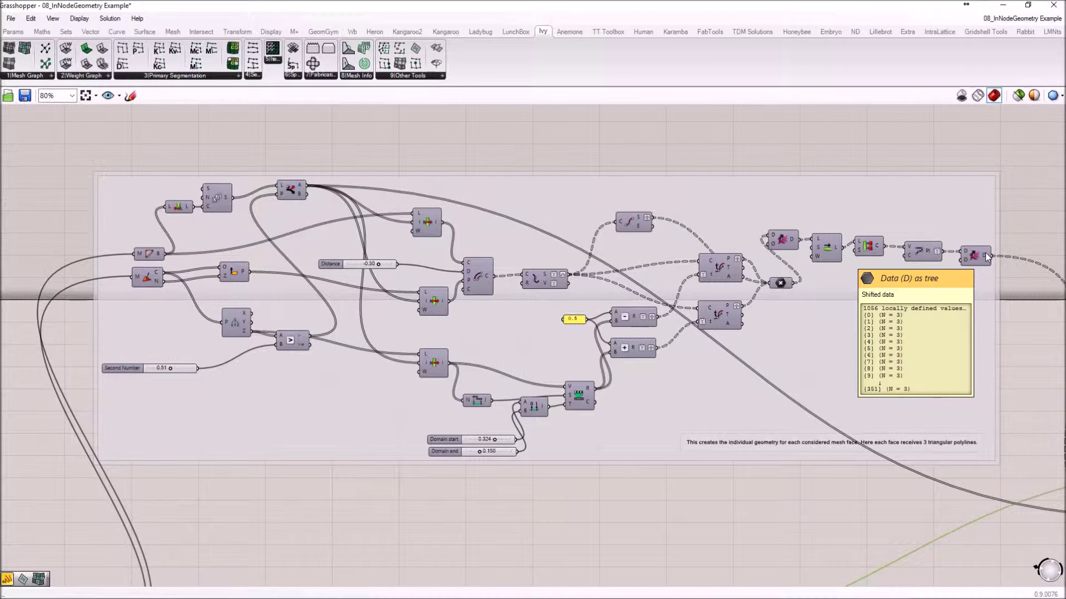
scroll(972, 262, down, 2)
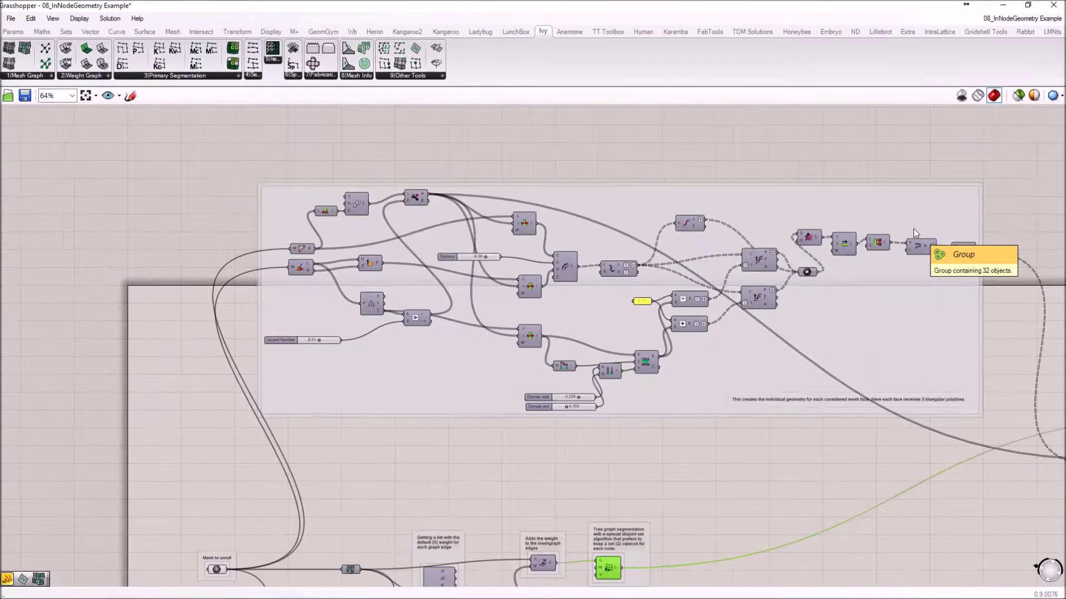
right_drag(973, 262, 685, 181)
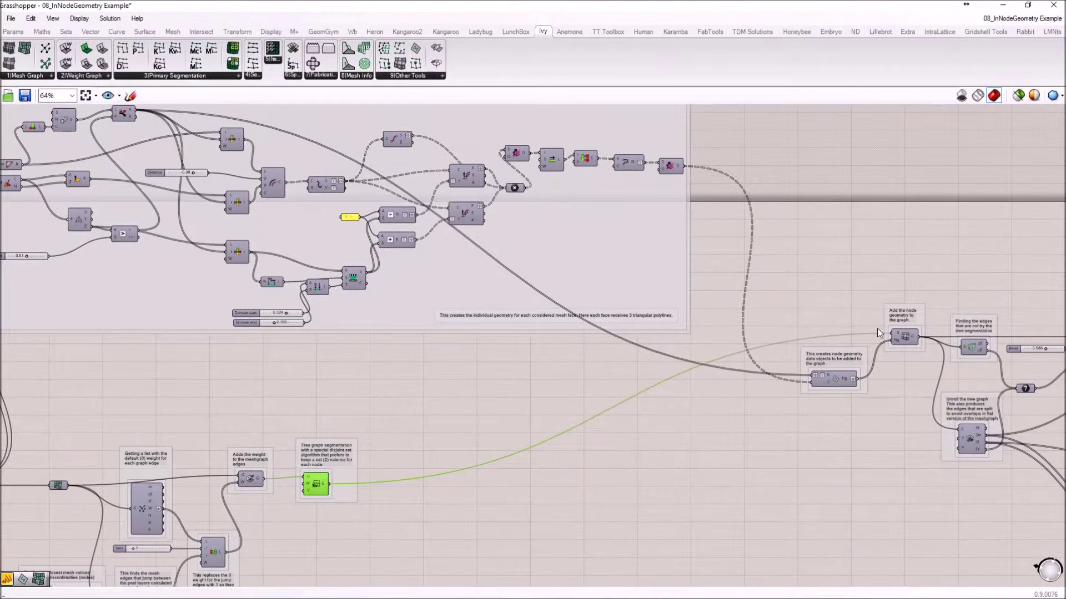
scroll(889, 339, up, 2)
right_drag(894, 348, 814, 358)
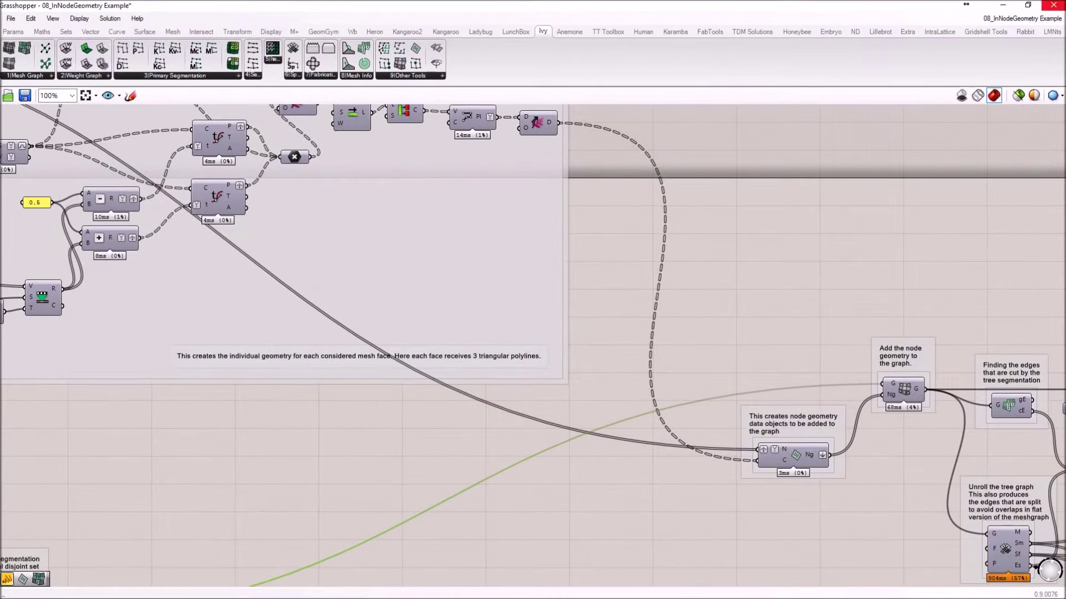
click(1028, 7)
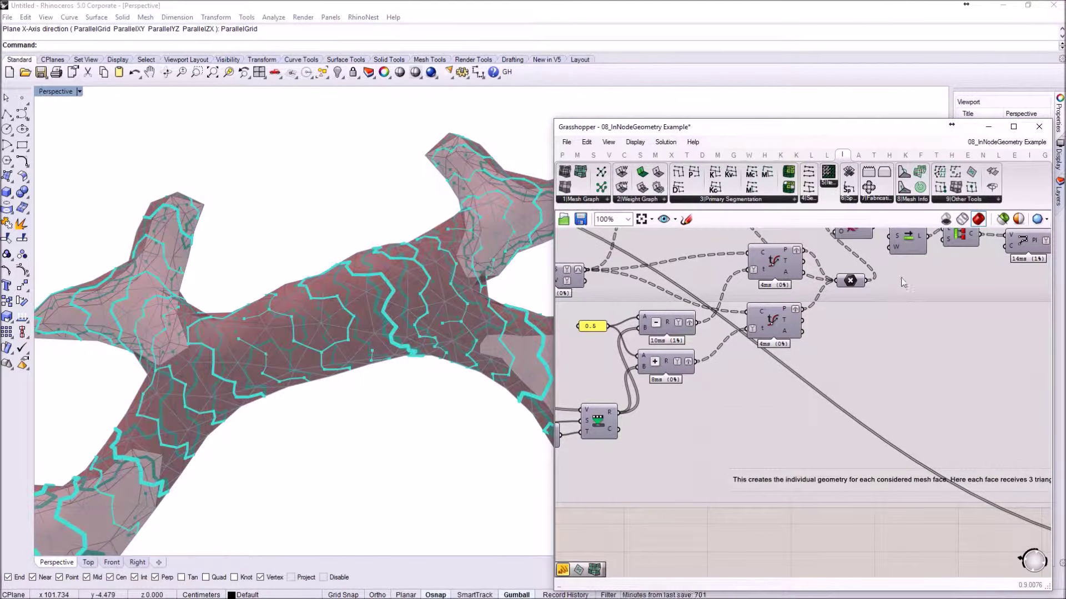
Enable Preview on the final triangle-shifting component to show triangles on every mesh face
right_drag(934, 293, 768, 331)
scroll(777, 328, up, 1)
click(871, 289)
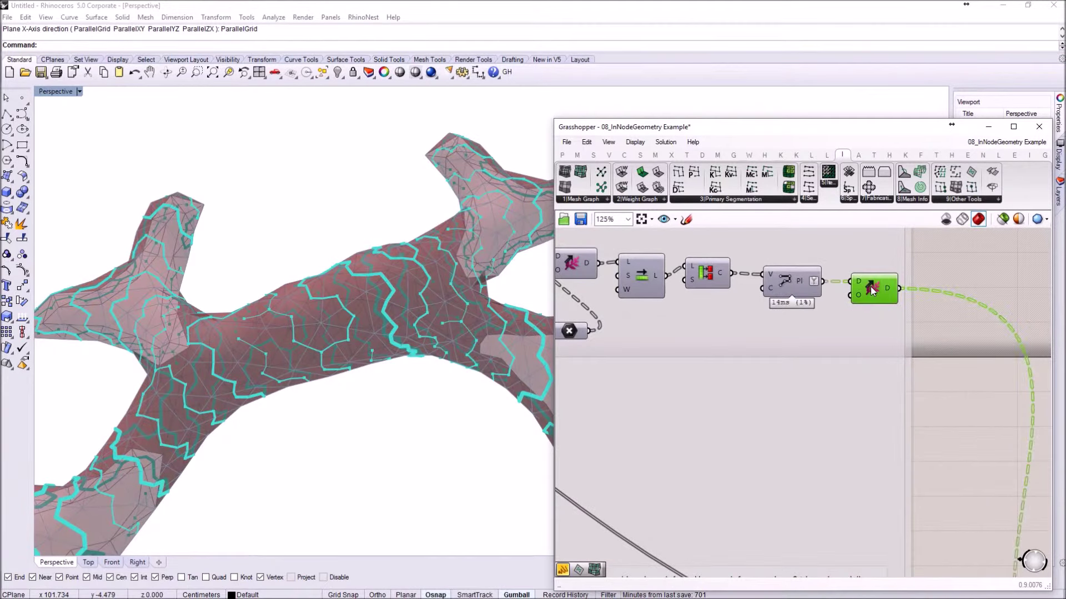
right_click(872, 289)
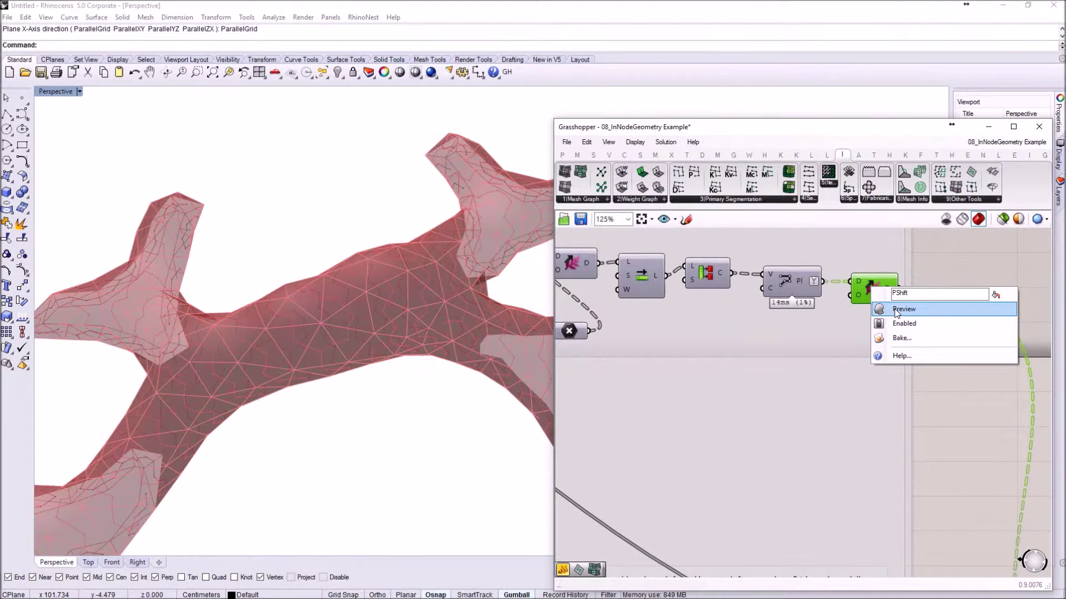
click(891, 310)
Orbit and zoom around the branching mesh to inspect the small green triangles in each face
right_drag(409, 269, 360, 265)
scroll(359, 272, up, 4)
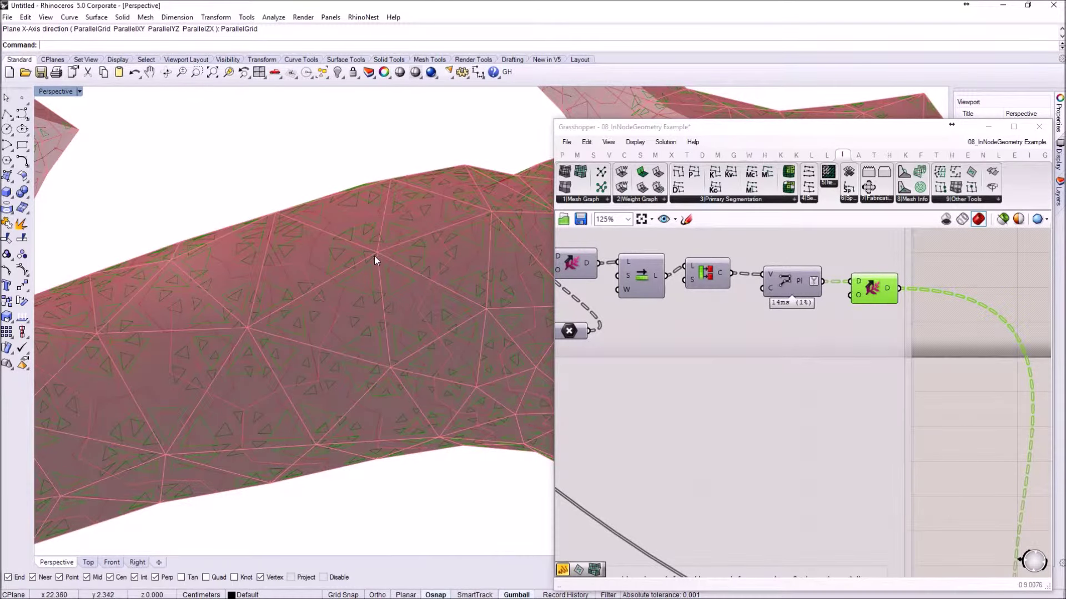
right_drag(371, 308, 221, 269)
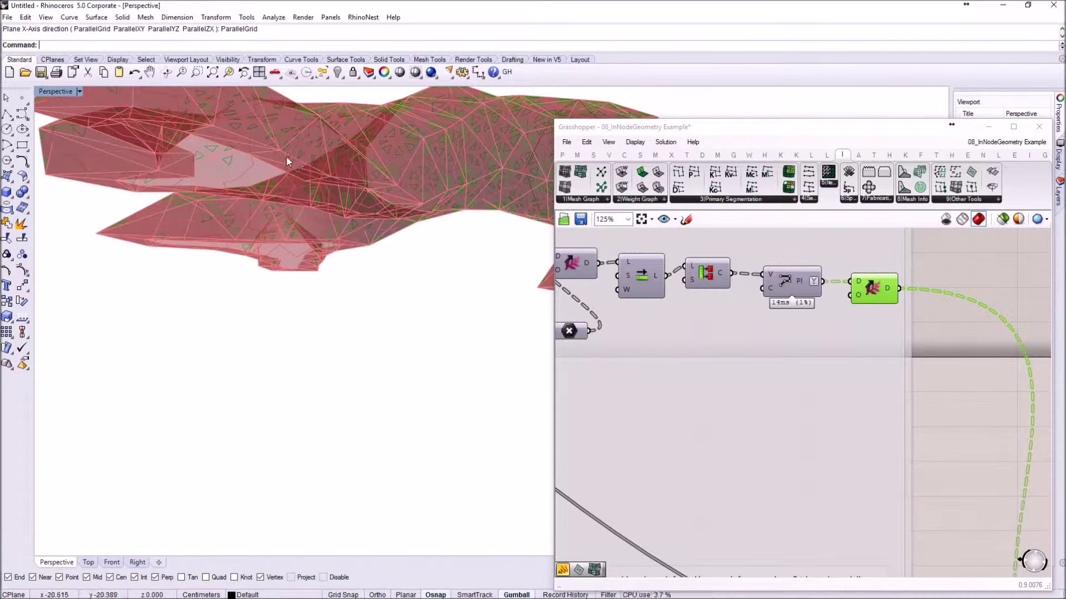
right_drag(287, 158, 272, 249)
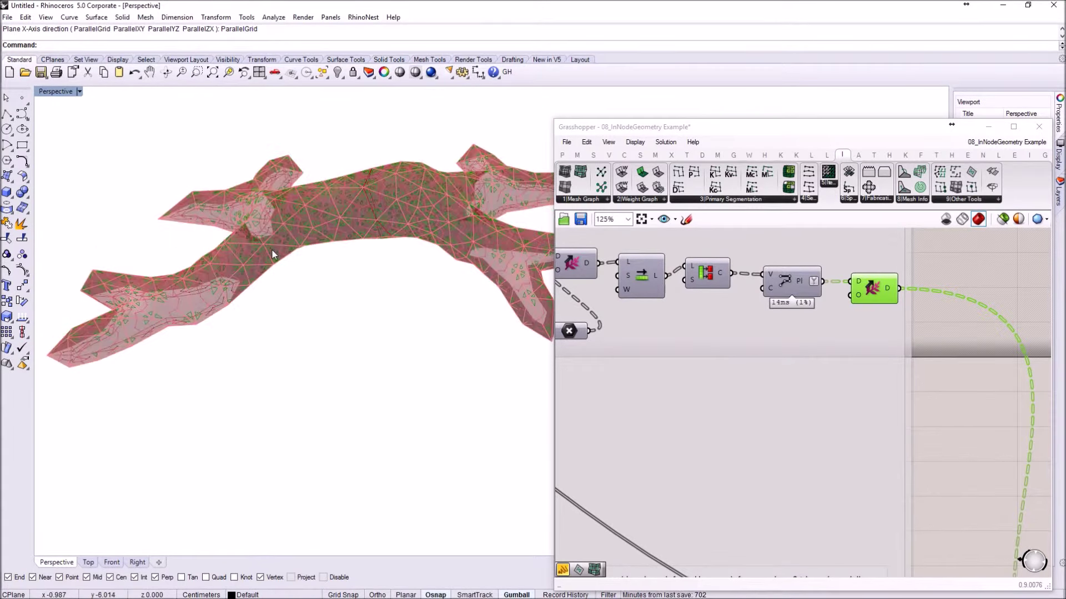
right_click(860, 295)
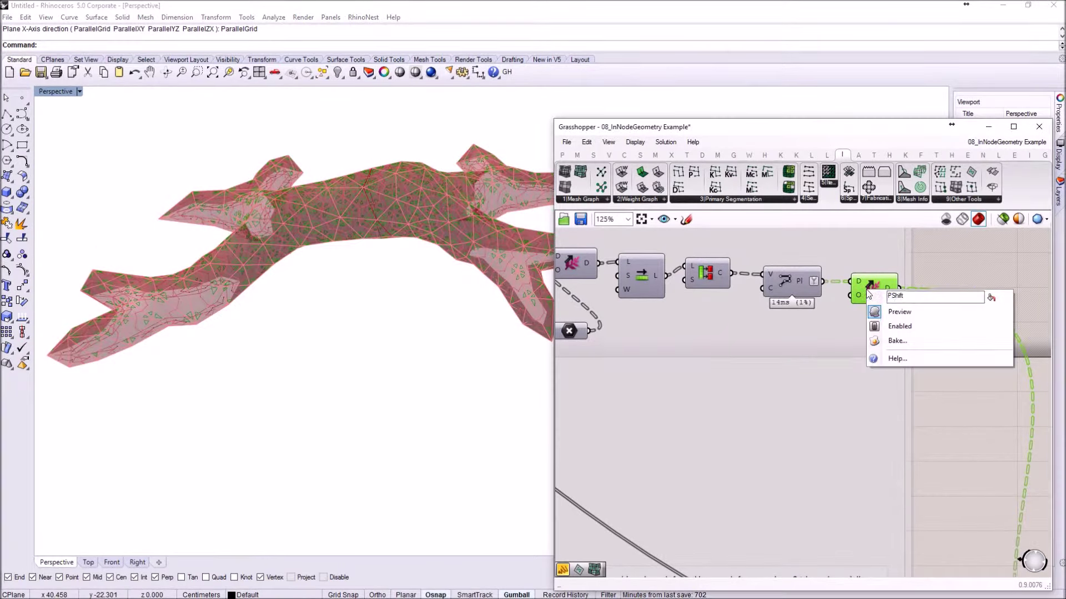
Turn off the triangle component's preview, leaving the bare red branching mesh
click(895, 309)
scroll(775, 271, down, 3)
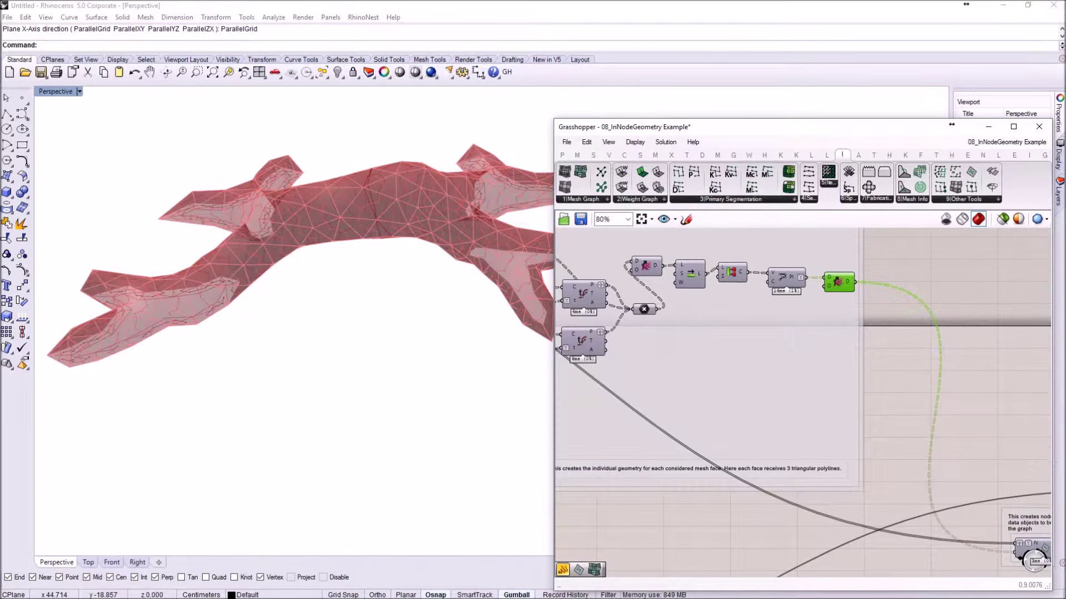
right_drag(999, 439, 777, 309)
scroll(884, 394, up, 2)
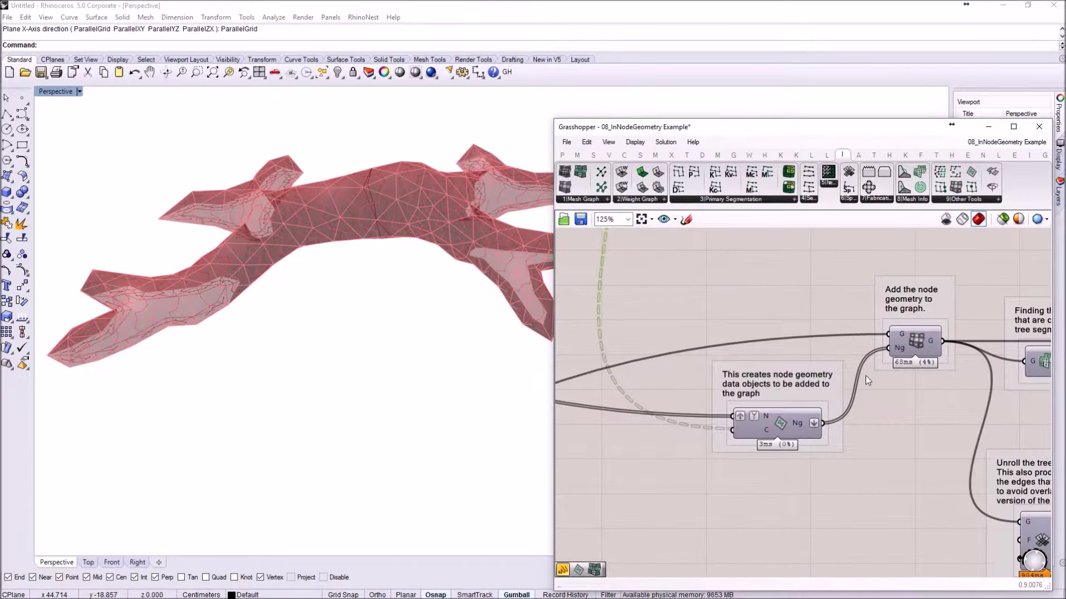
Inspect the Set Node Geometry and NodeGeo to Graph components and their wiring
click(777, 425)
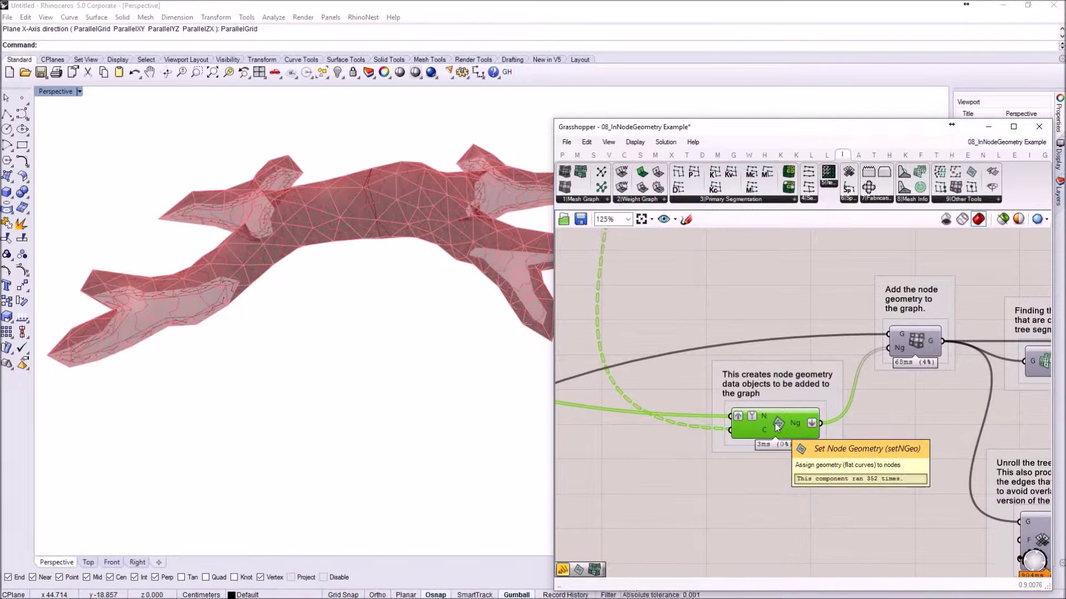
scroll(755, 361, down, 3)
right_drag(750, 316, 753, 420)
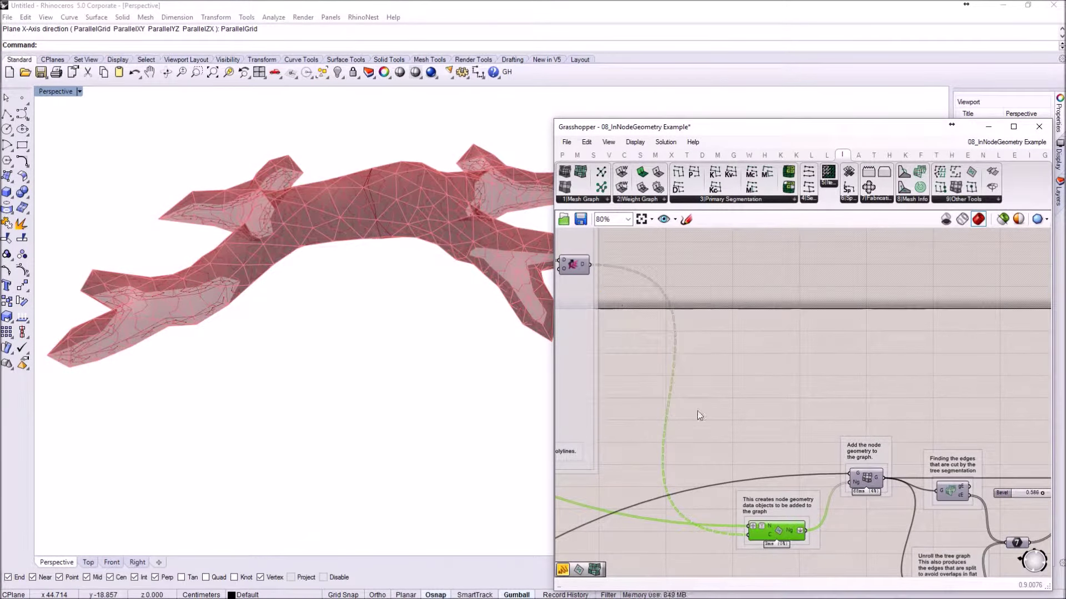
mouse_move(770, 532)
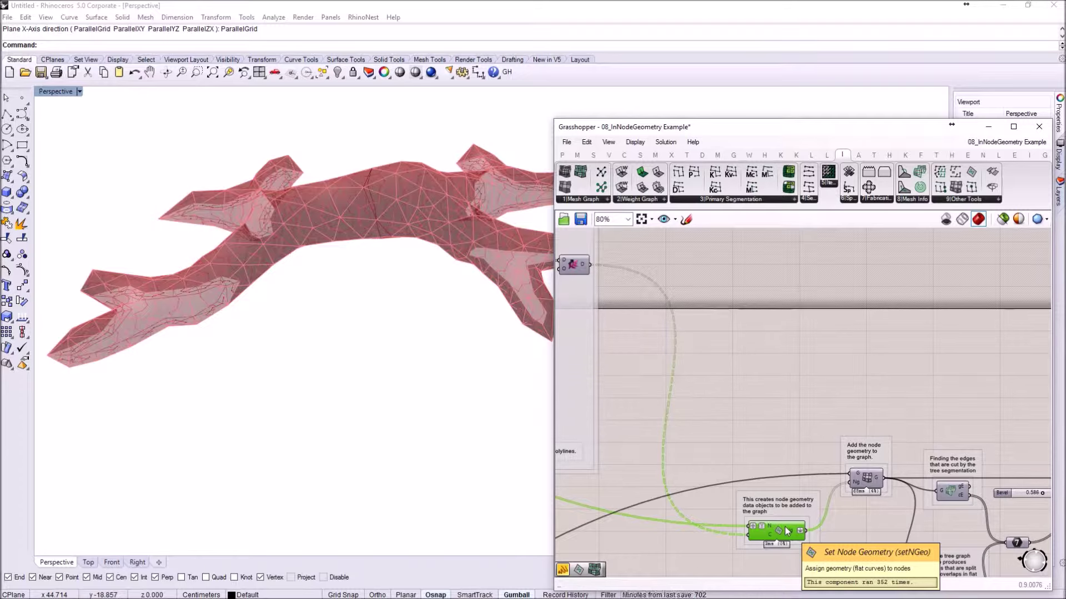
click(864, 478)
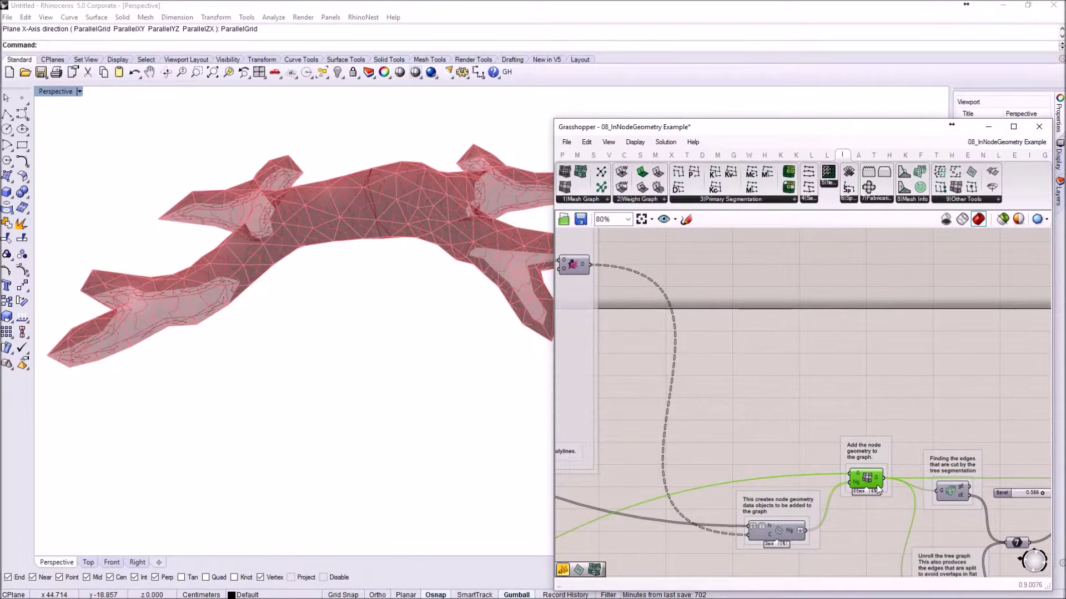
scroll(866, 478, up, 2)
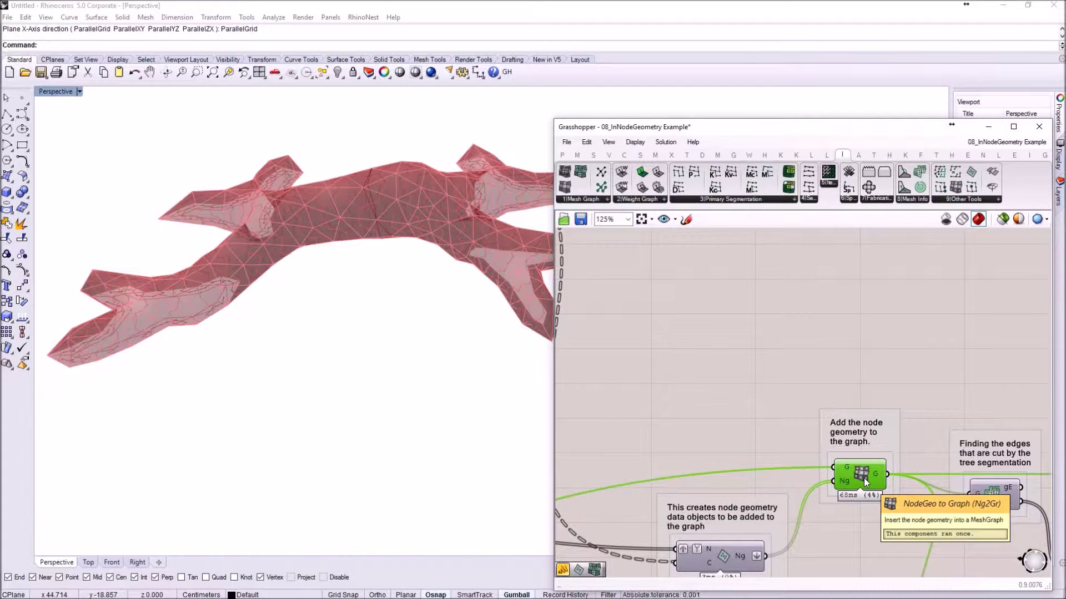
Turn off Preview on the mstKv tree-segmentation component to hide the cyan curves
scroll(814, 409, down, 5)
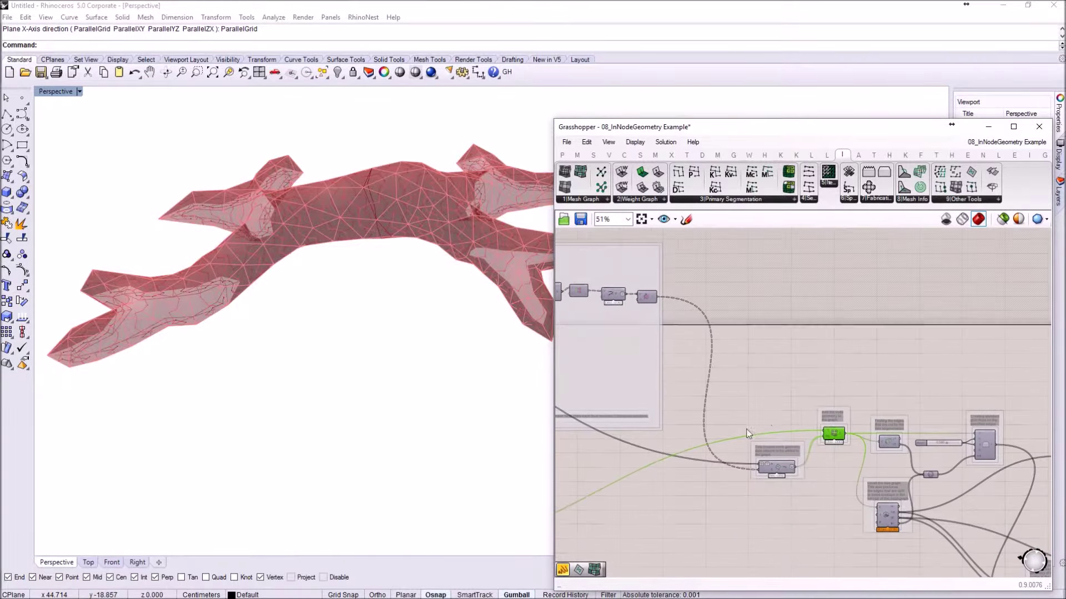
right_drag(813, 408, 783, 419)
scroll(628, 478, up, 3)
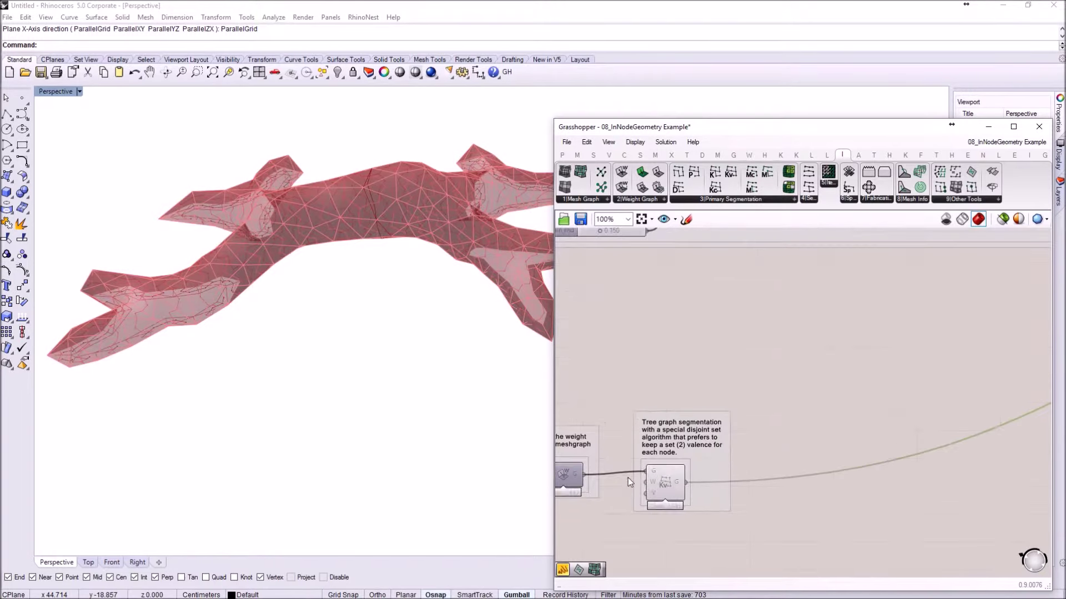
click(663, 481)
right_click(677, 481)
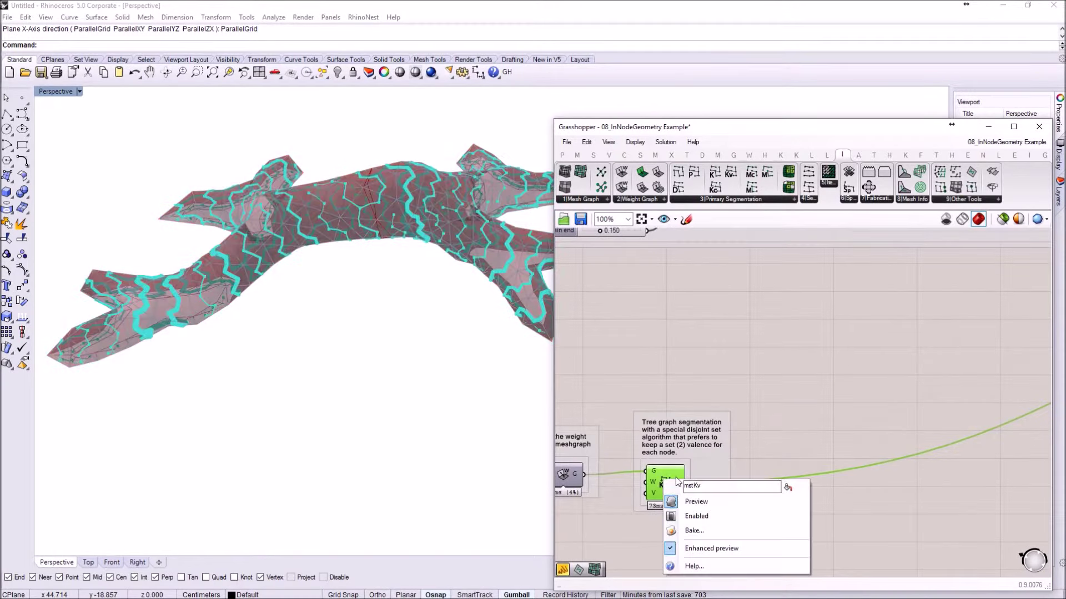
click(701, 502)
Return to the NodeGeo to Graph component and place a new Mesh Graph parameter beside it
scroll(716, 396, down, 3)
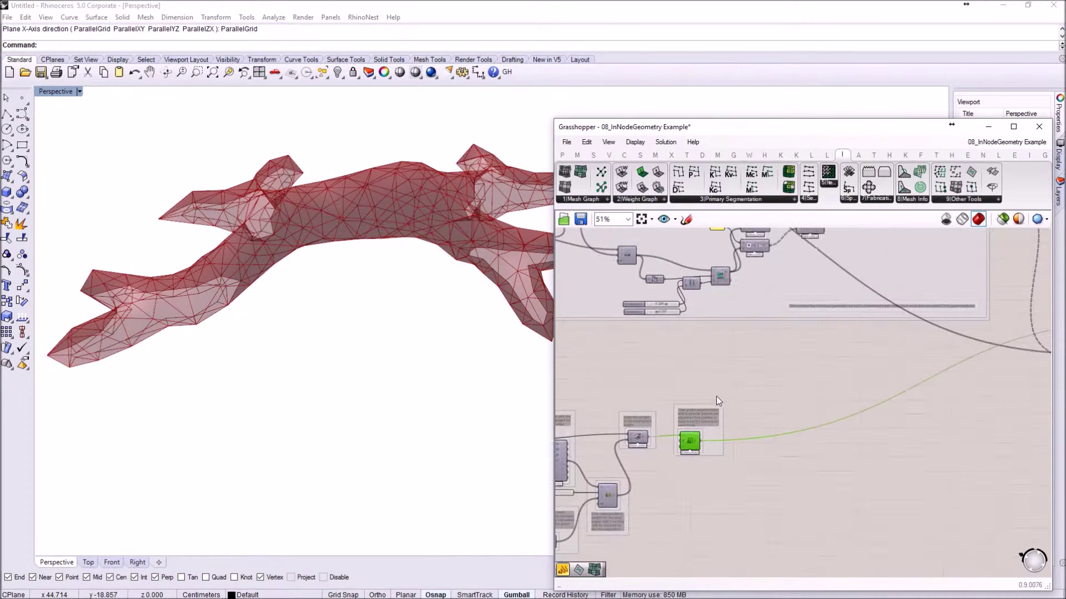
right_drag(628, 471, 747, 444)
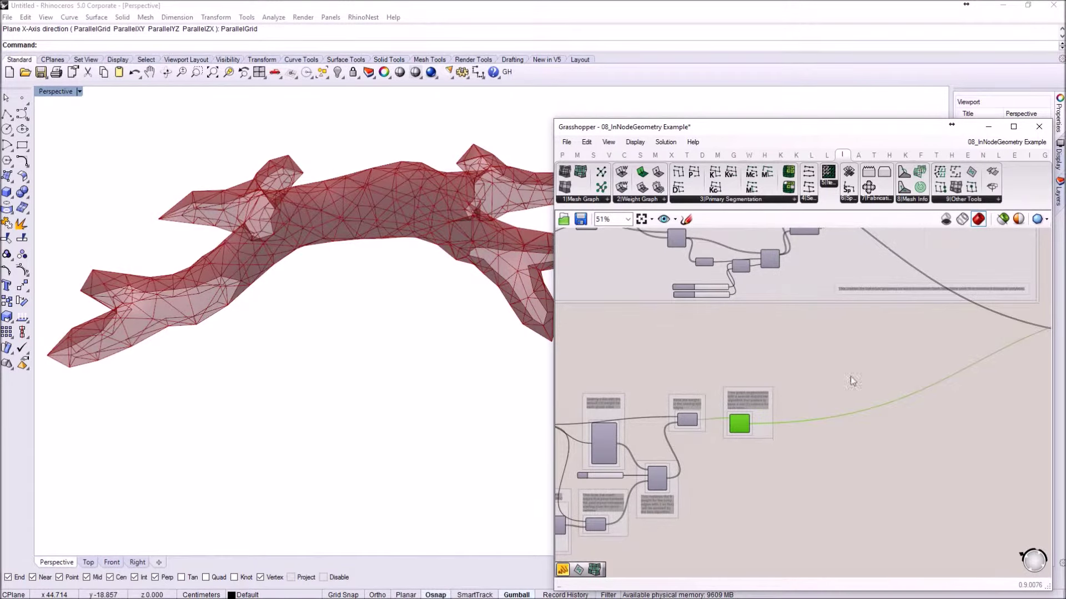
right_drag(853, 381, 703, 404)
scroll(774, 394, up, 3)
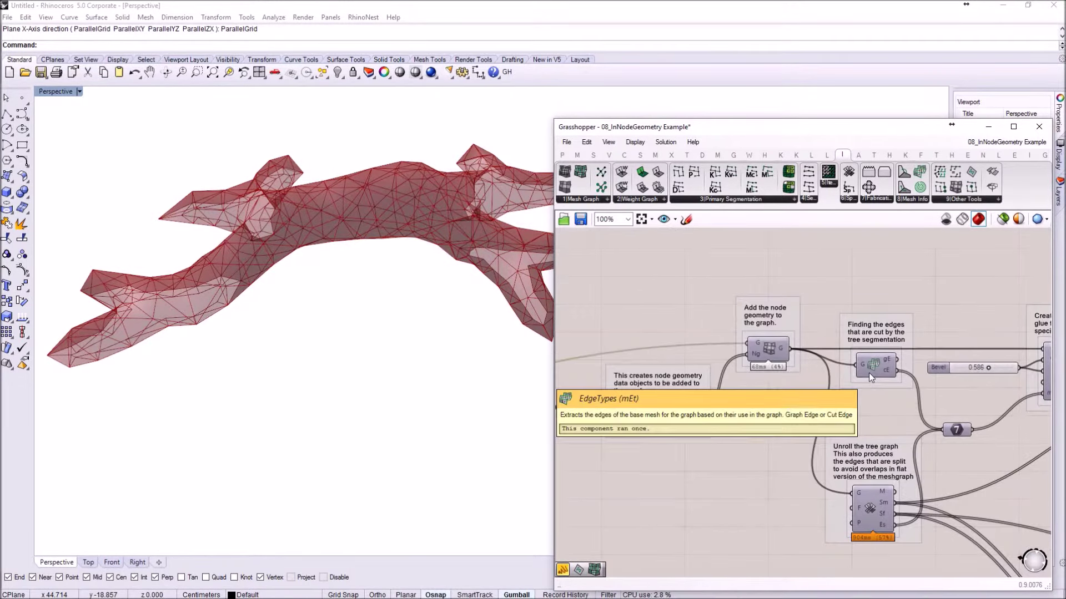
mouse_move(785, 354)
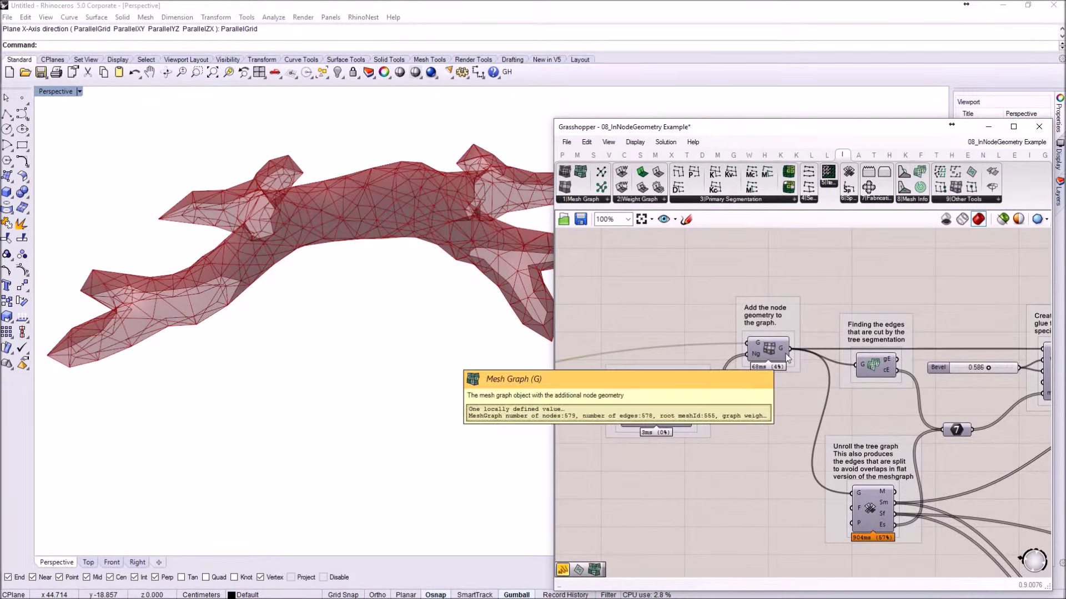
scroll(785, 354, up, 2)
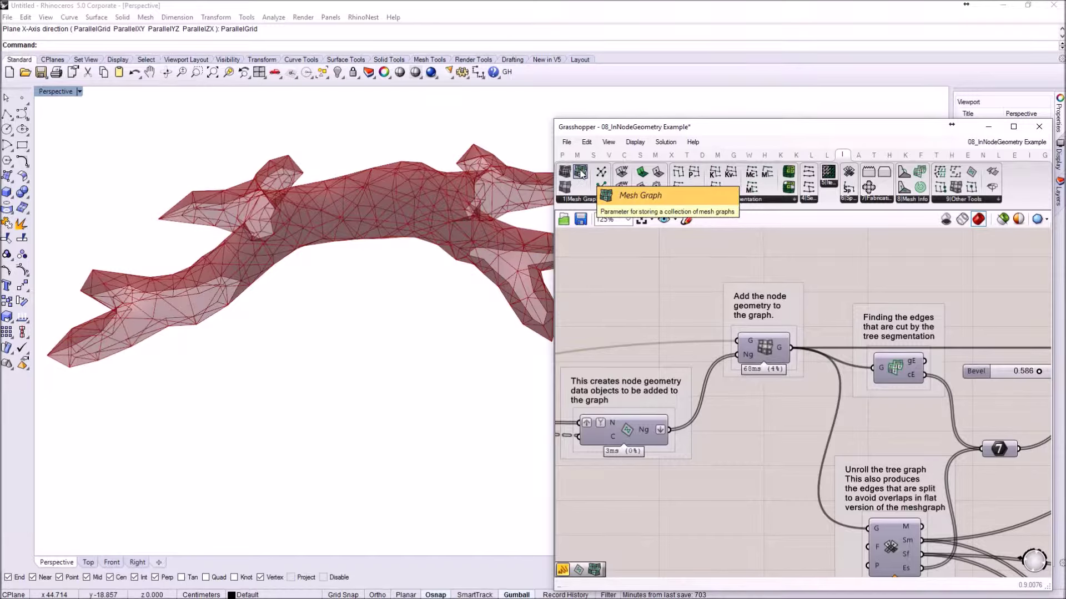
drag(581, 174, 837, 286)
Wire the NodeGeo to Graph G output into the new MGraph parameter and enable Enhanced preview
drag(793, 348, 832, 276)
click(844, 275)
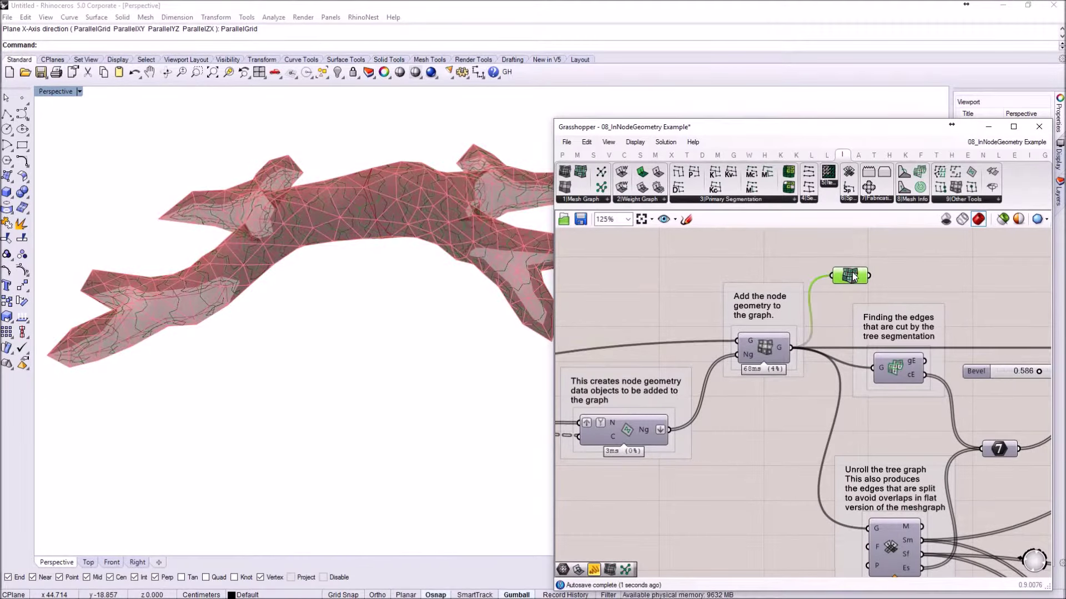
right_click(853, 277)
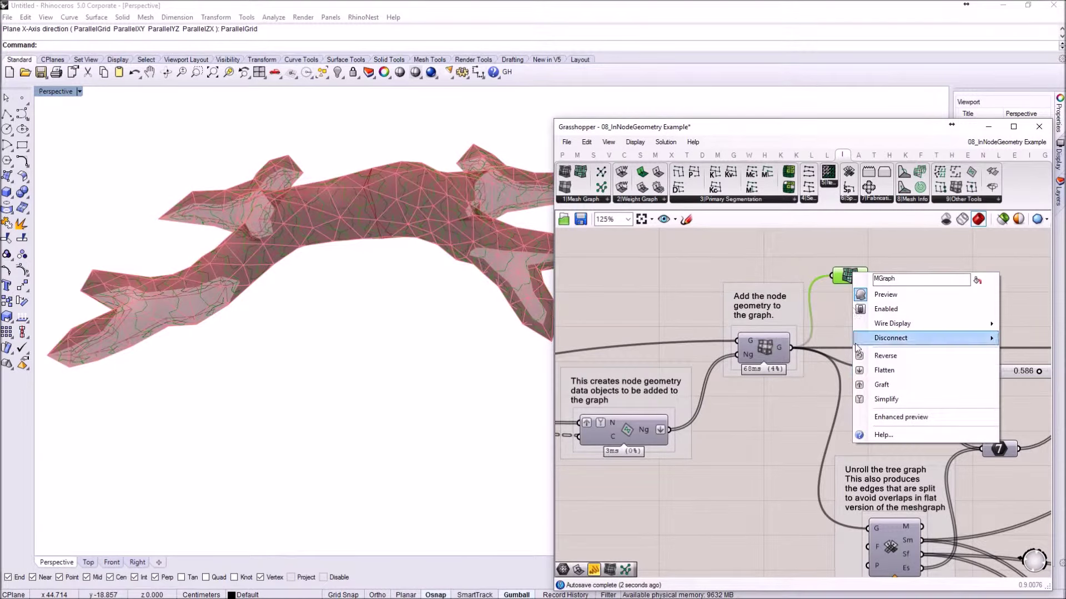
click(880, 417)
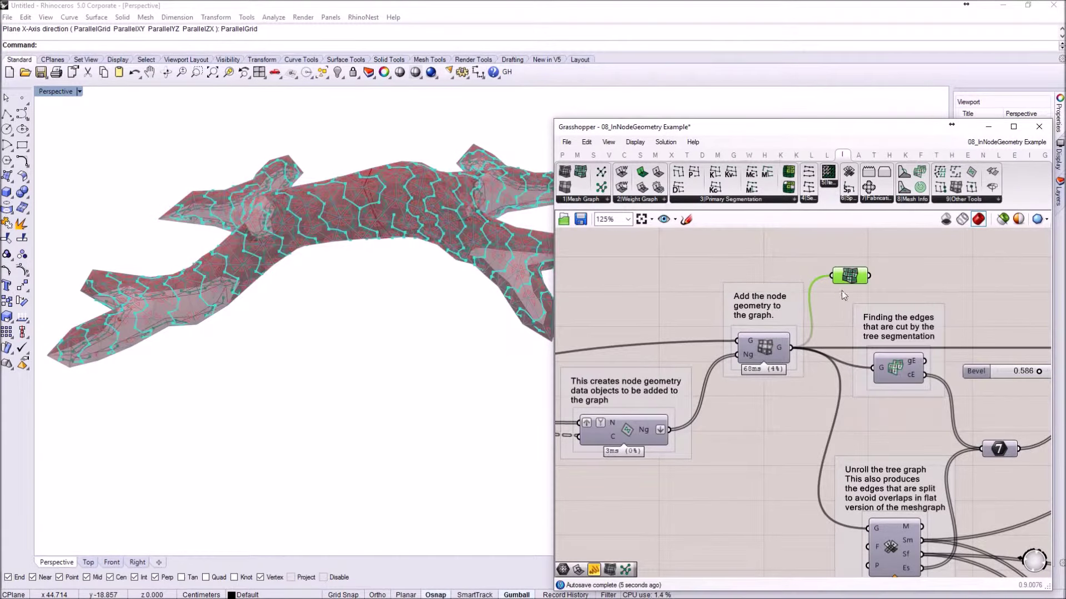
scroll(344, 228, up, 5)
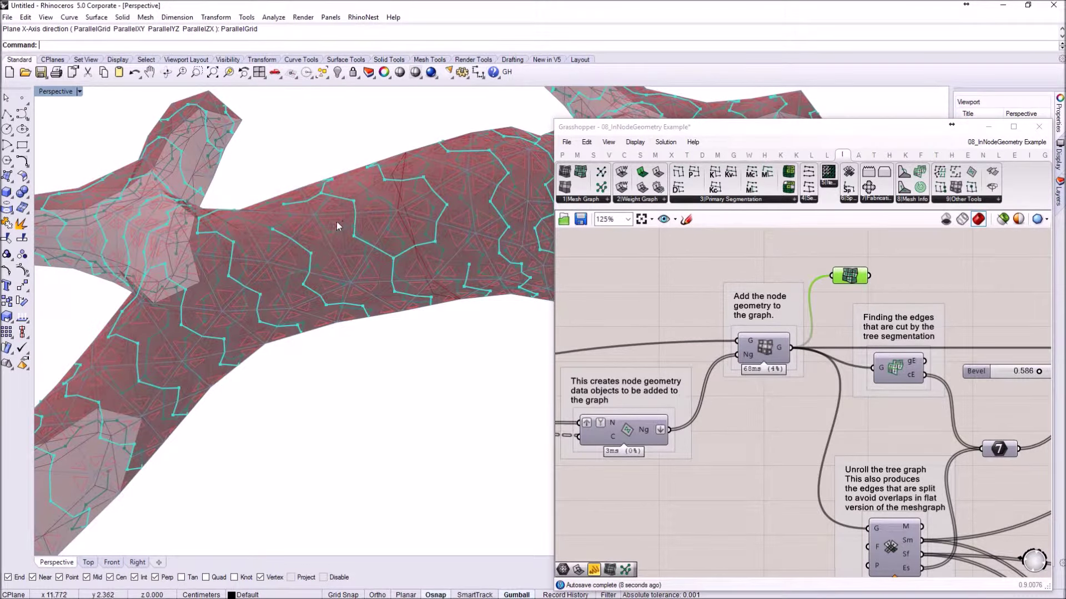
Turn off the MGraph parameter's Preview so only the red triangulated mesh shows
click(852, 279)
right_click(852, 279)
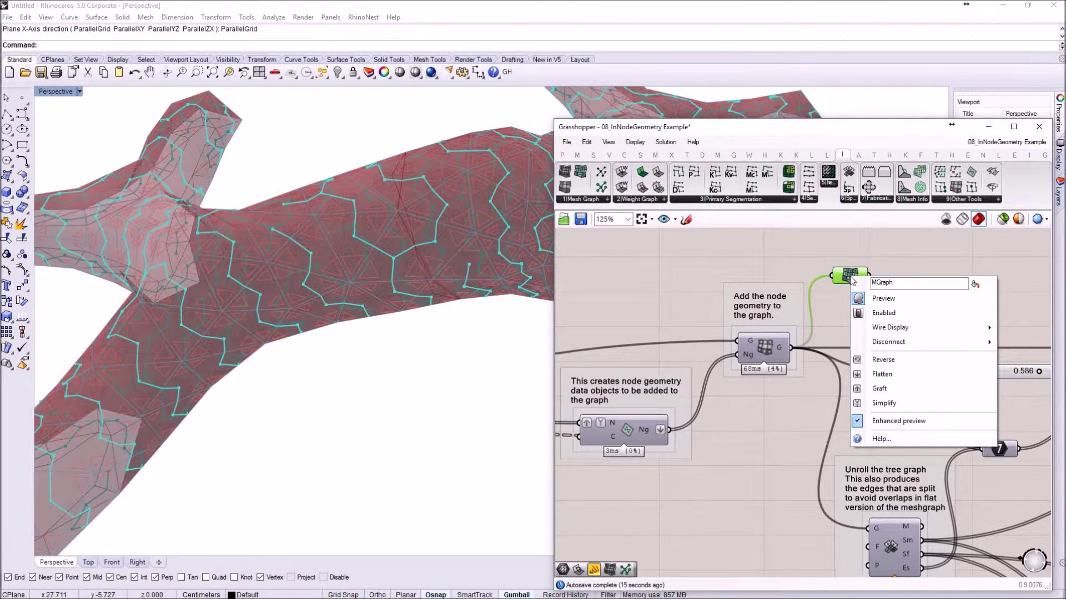
click(887, 301)
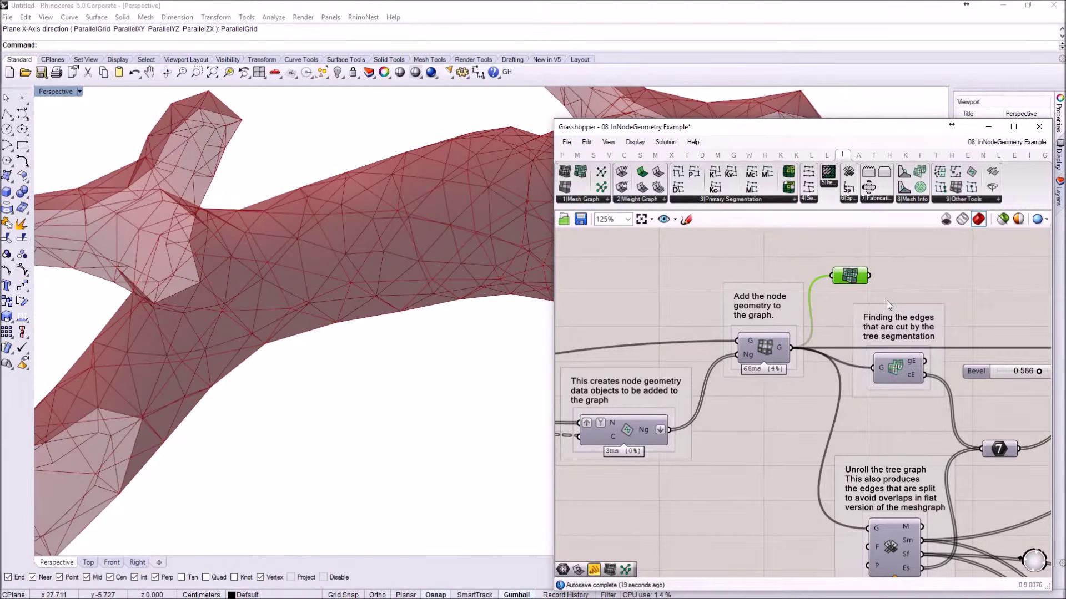
scroll(841, 315, down, 1)
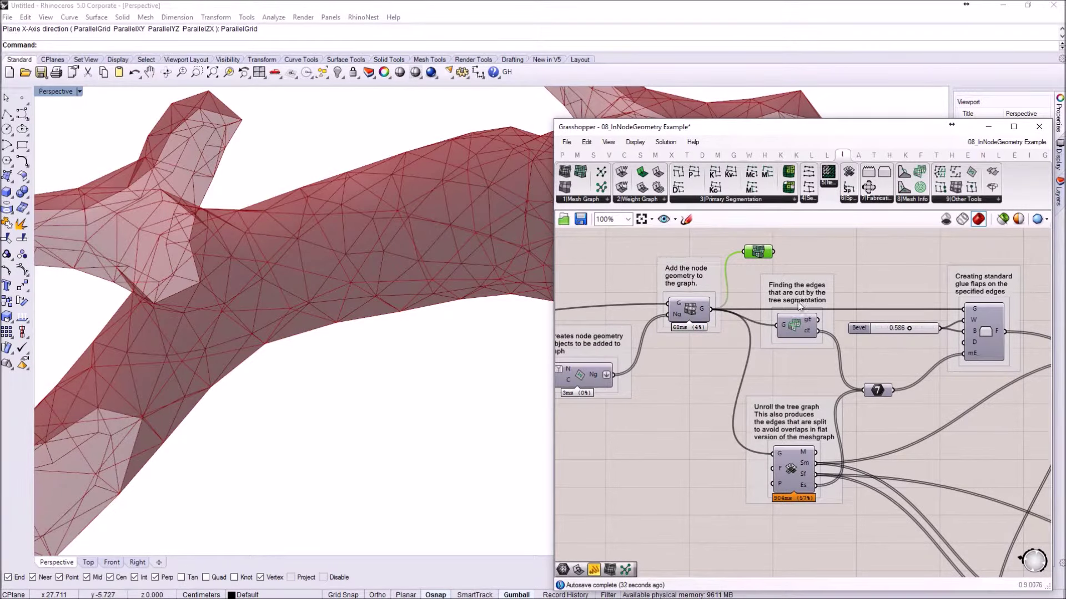
mouse_move(807, 331)
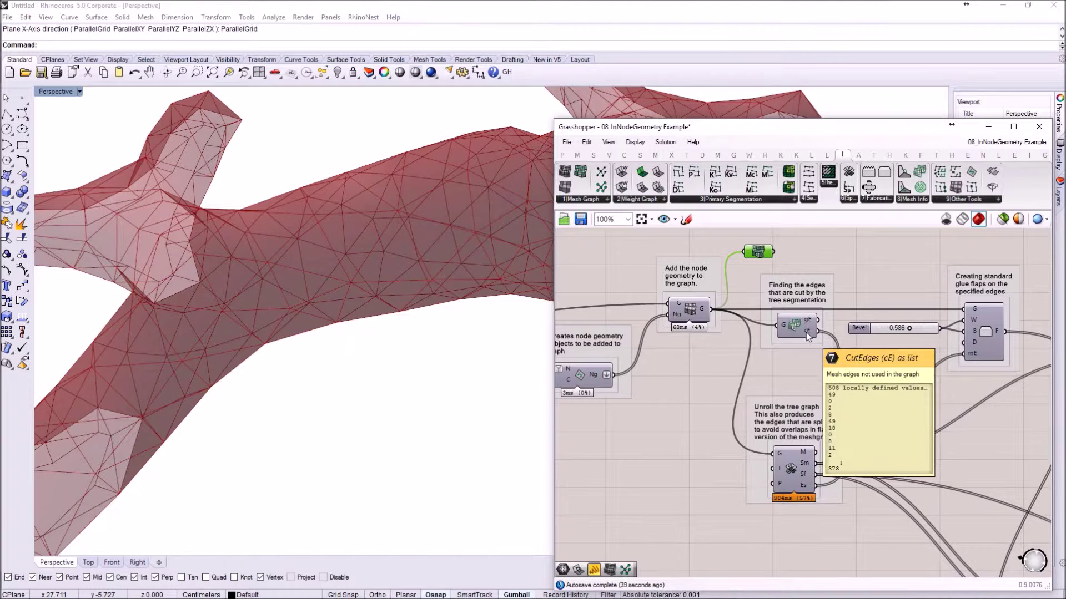
click(795, 477)
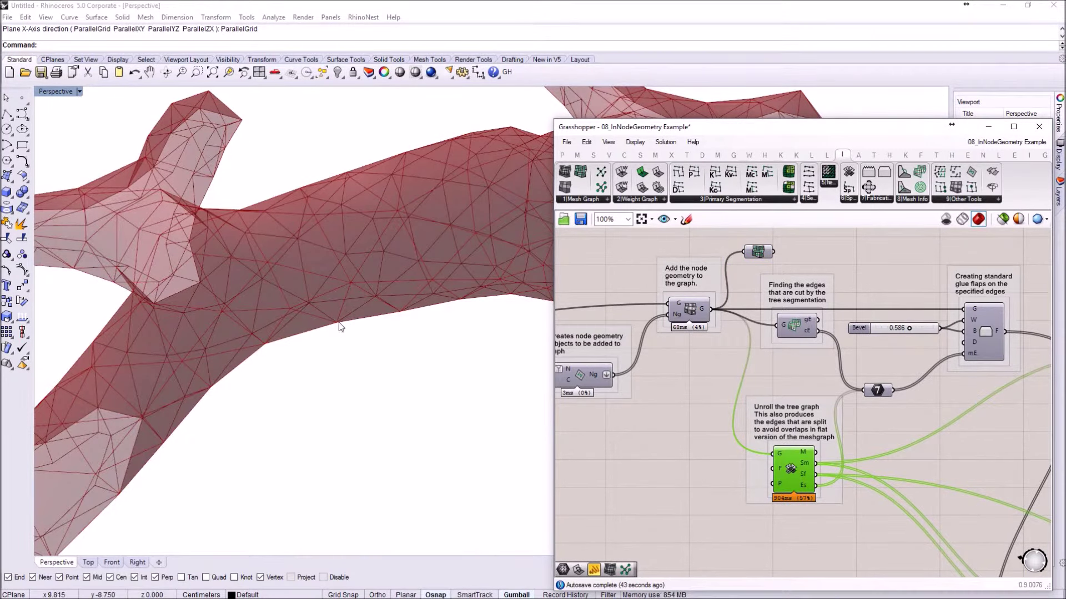
scroll(300, 311, down, 3)
scroll(301, 310, down, 2)
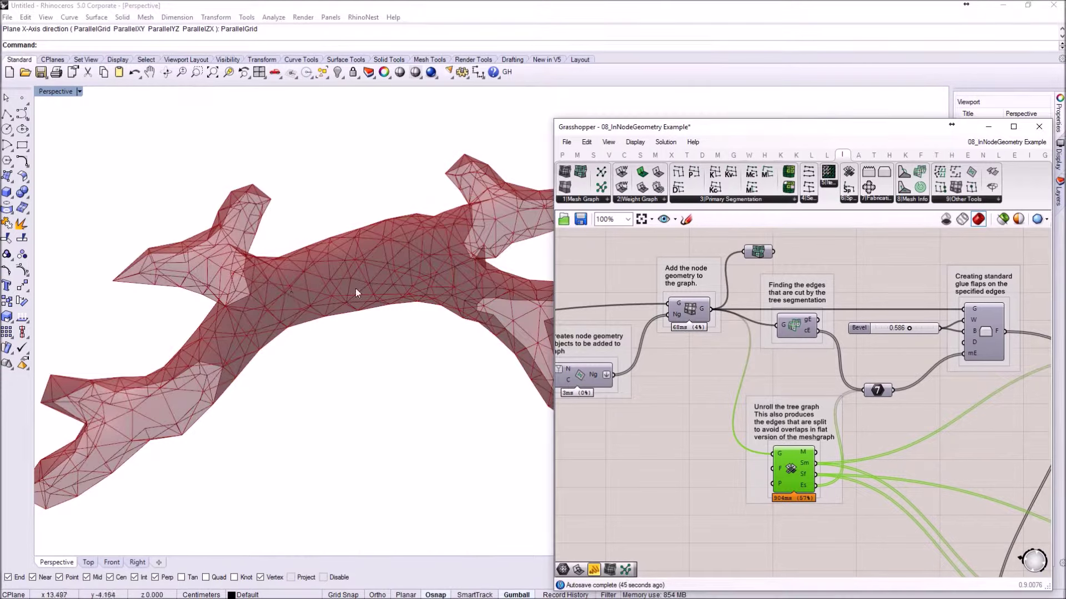
right_drag(355, 288, 359, 254)
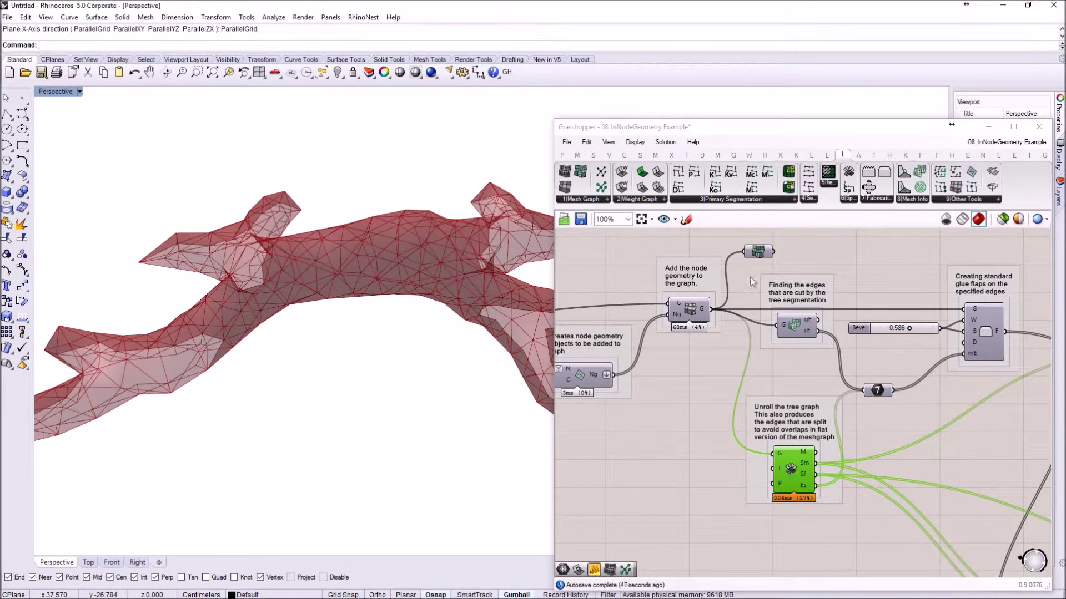
Alt-drag a copy of MGraph below the Unroll component and wire Unroll's Sf output into it
click(758, 252)
mouse_move(759, 255)
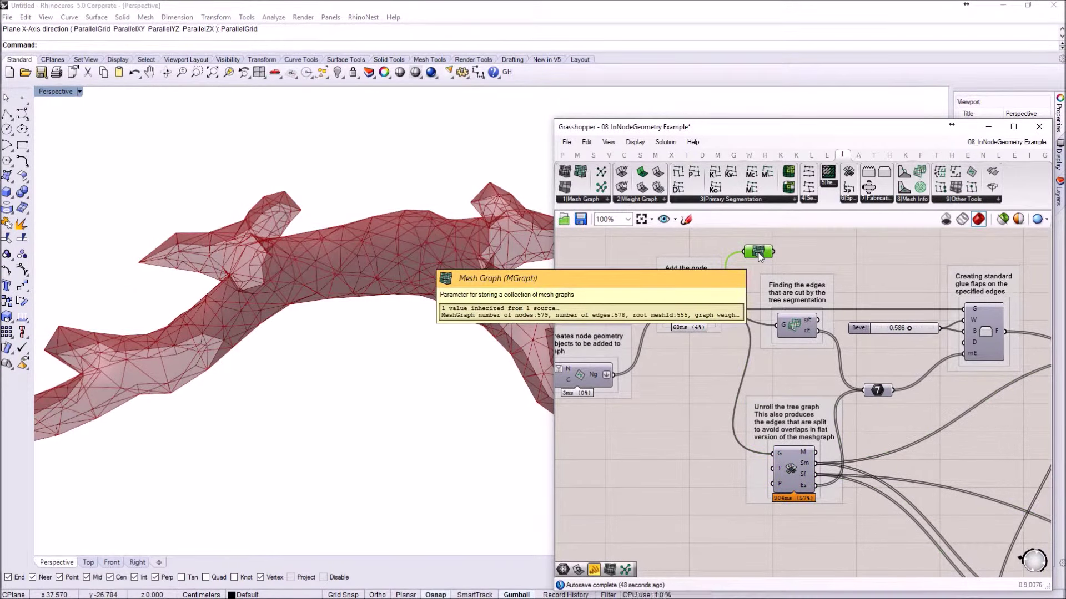
alt+drag(760, 256, 861, 560)
right_drag(819, 488, 784, 364)
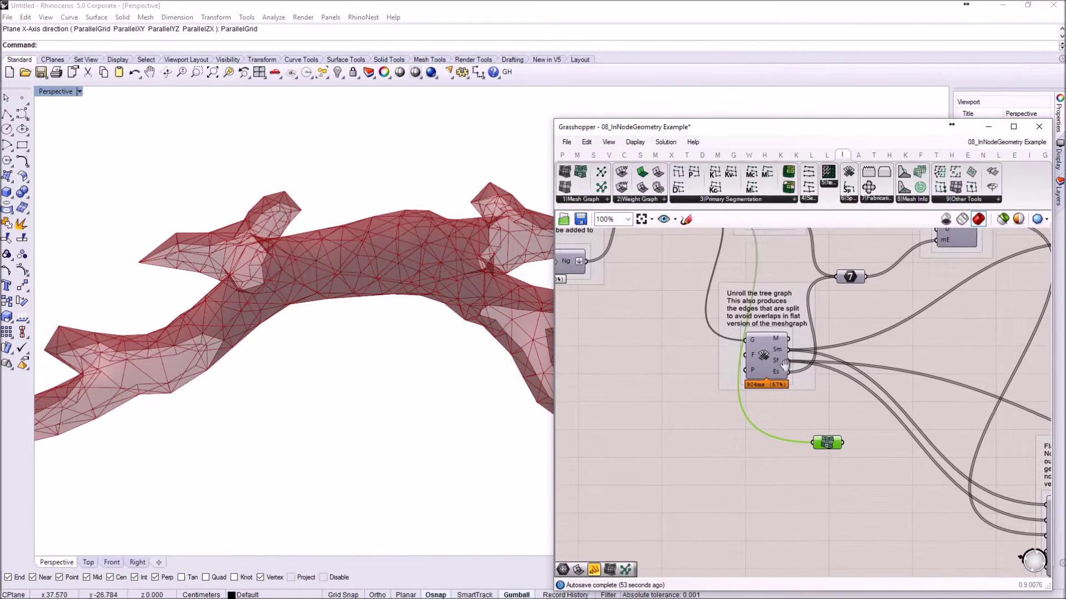
mouse_move(778, 360)
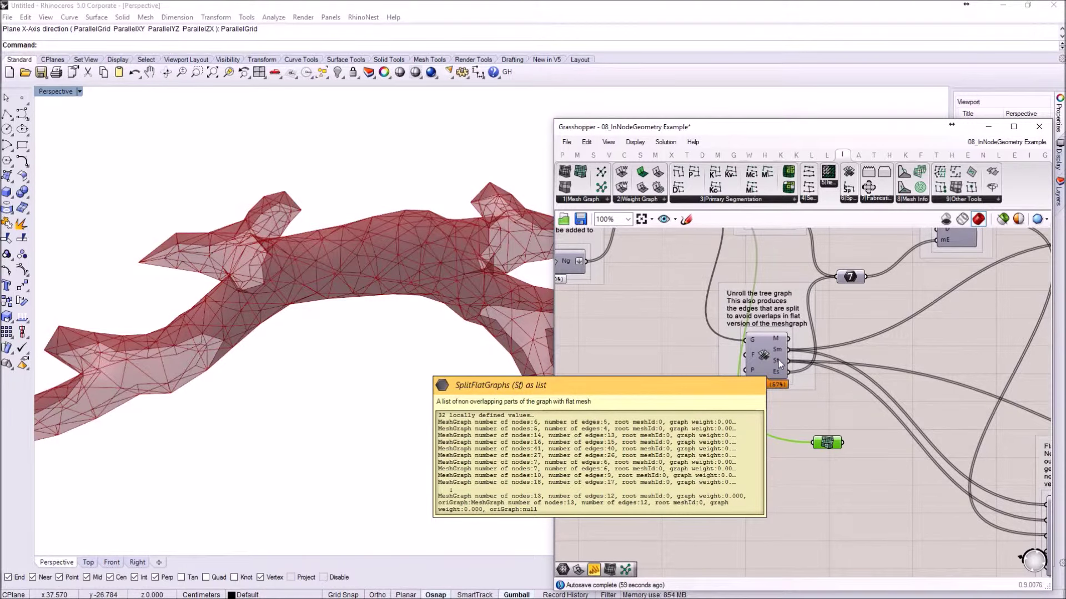
drag(786, 361, 823, 452)
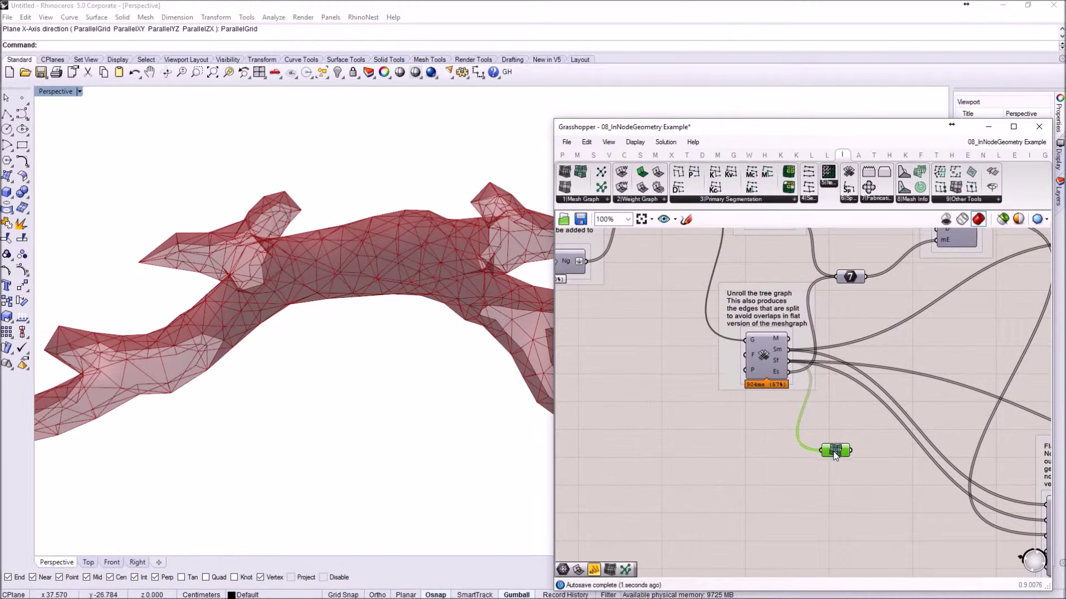
right_click(836, 455)
Enable Preview and Enhanced preview on the copied MGraph, then orbit to inspect the flat pieces
click(866, 451)
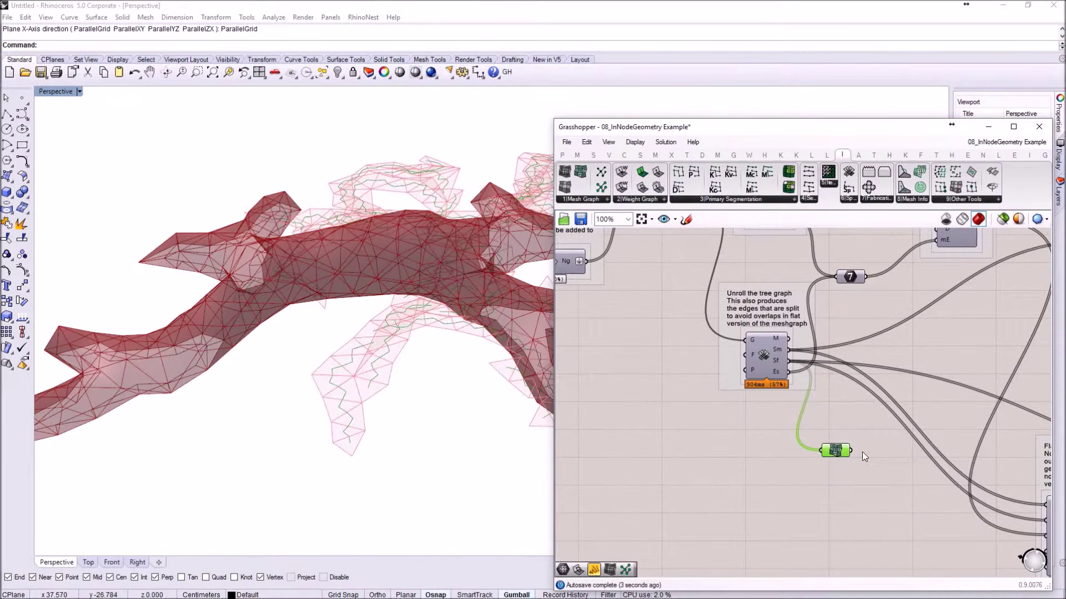
scroll(416, 320, down, 6)
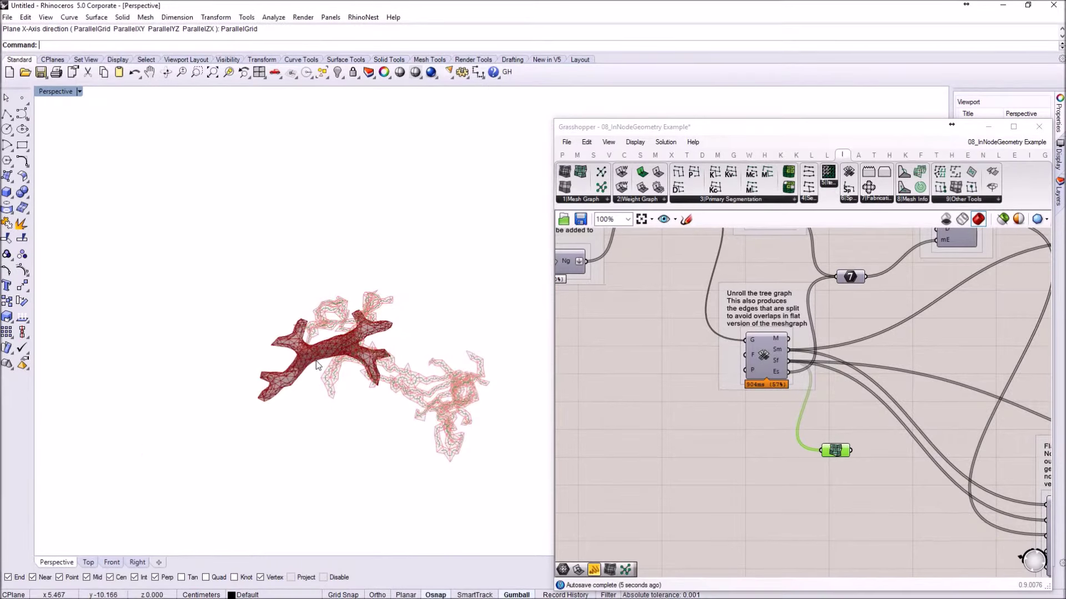
scroll(403, 383, up, 8)
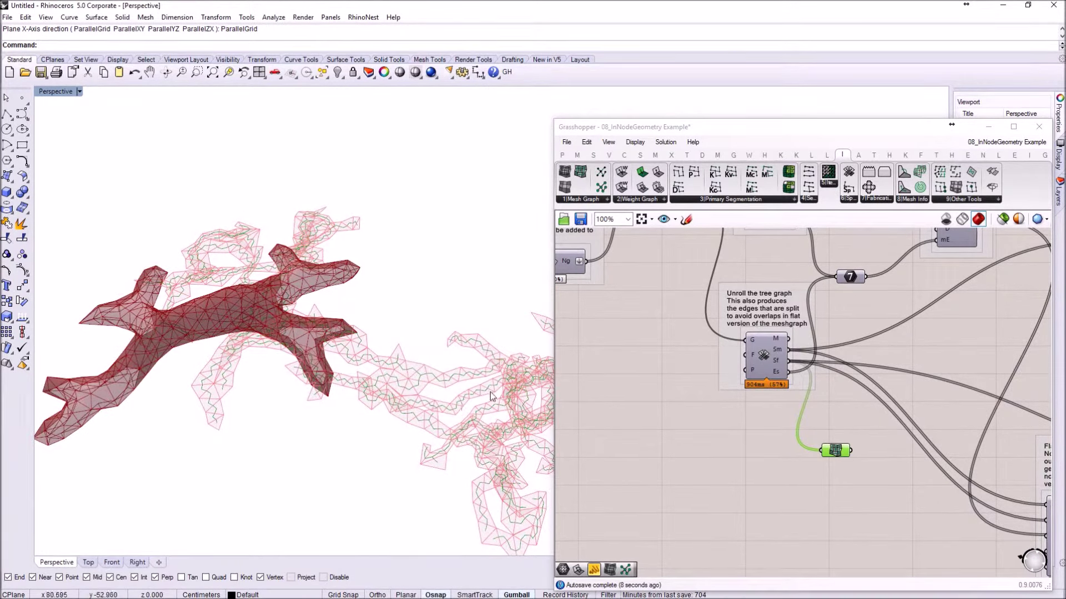
right_click(842, 452)
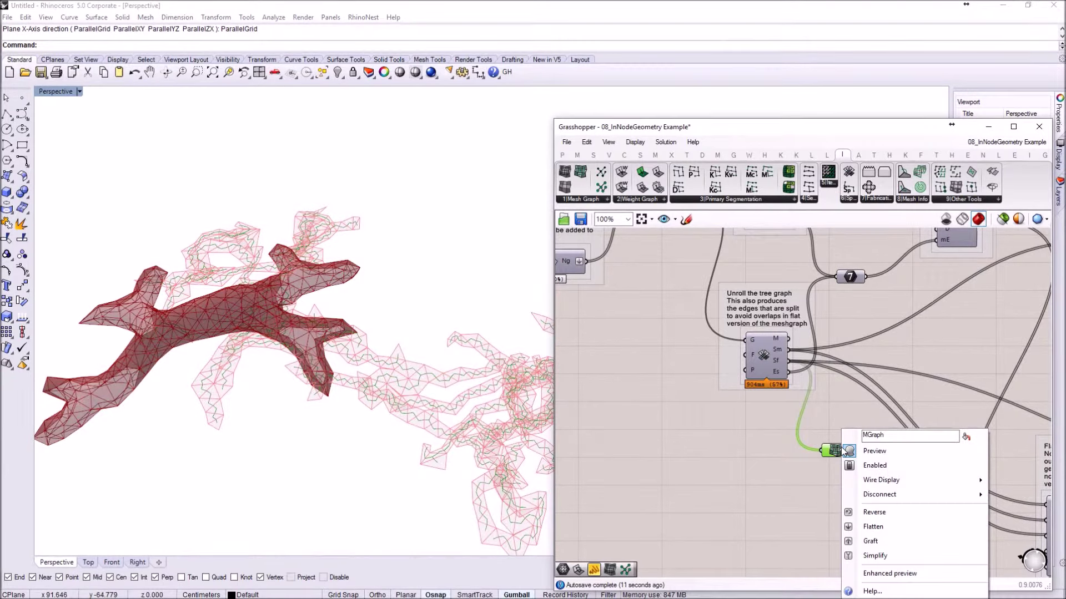
click(894, 573)
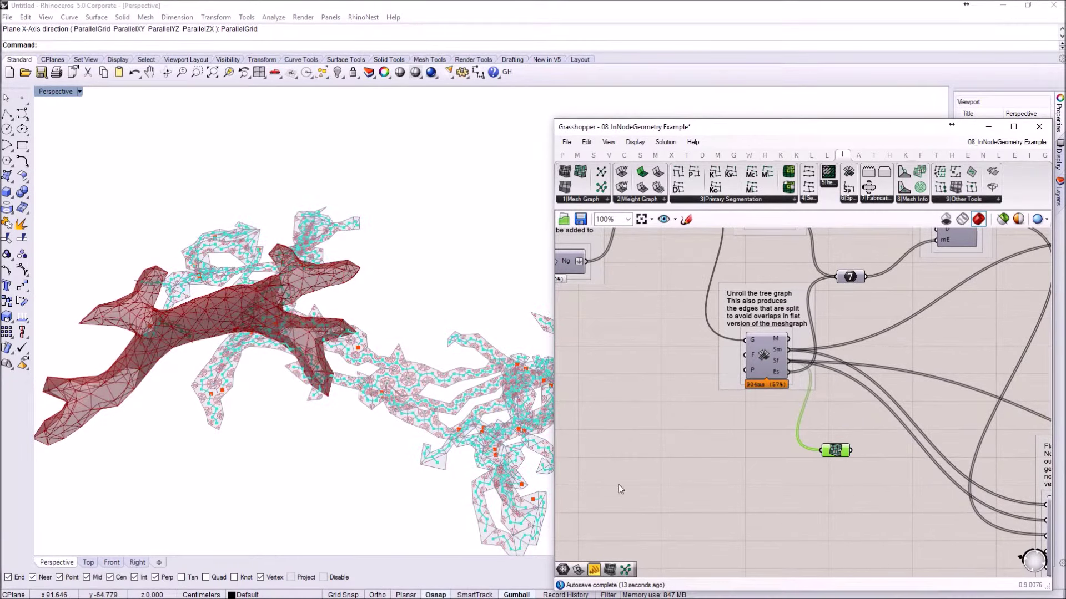
scroll(430, 401, up, 5)
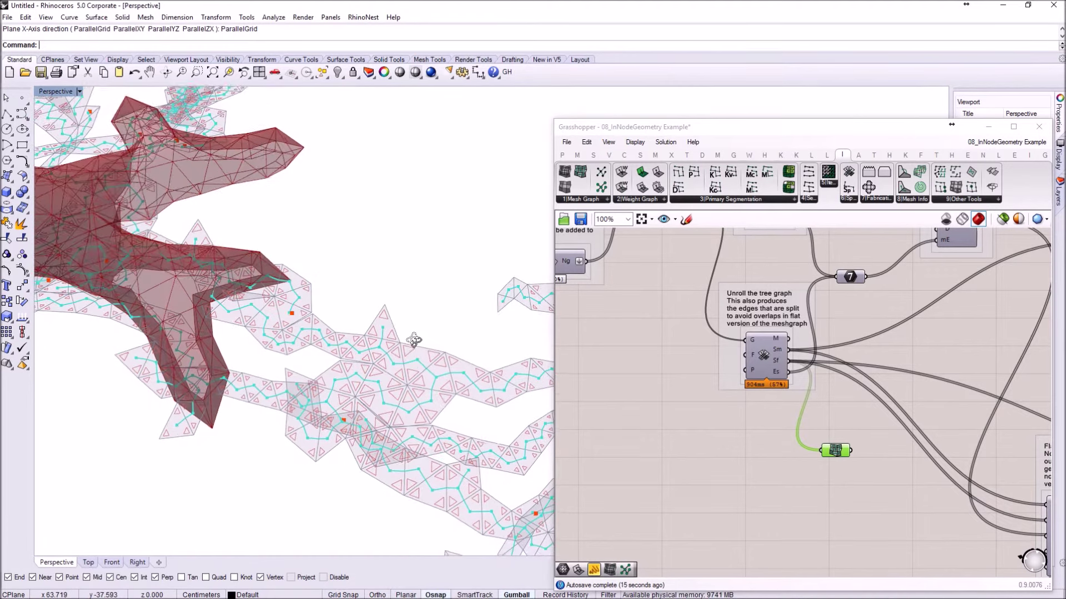
right_drag(414, 339, 182, 277)
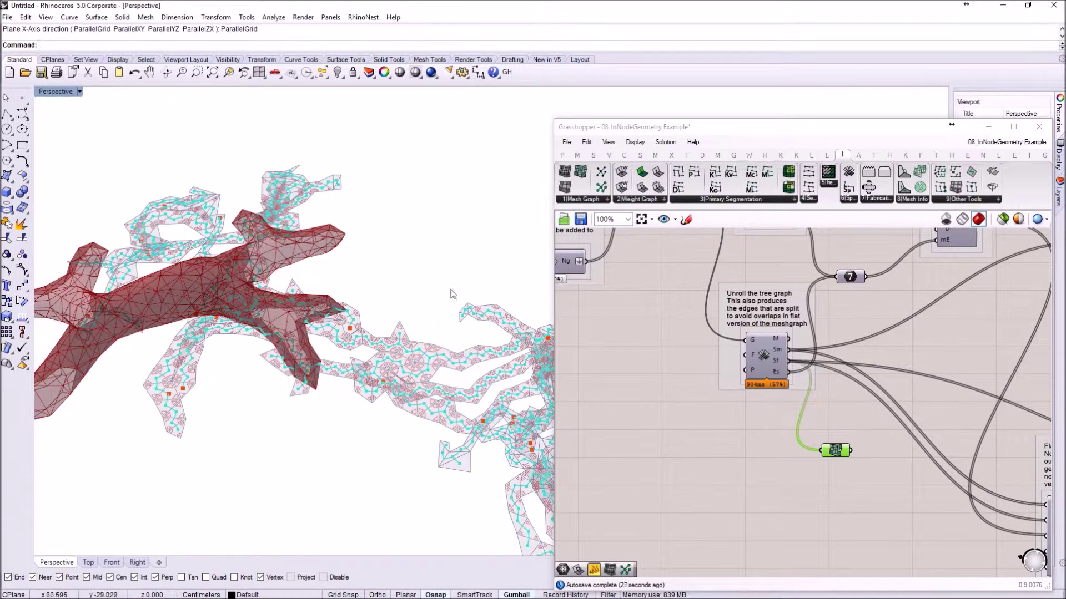
right_drag(450, 406, 457, 365)
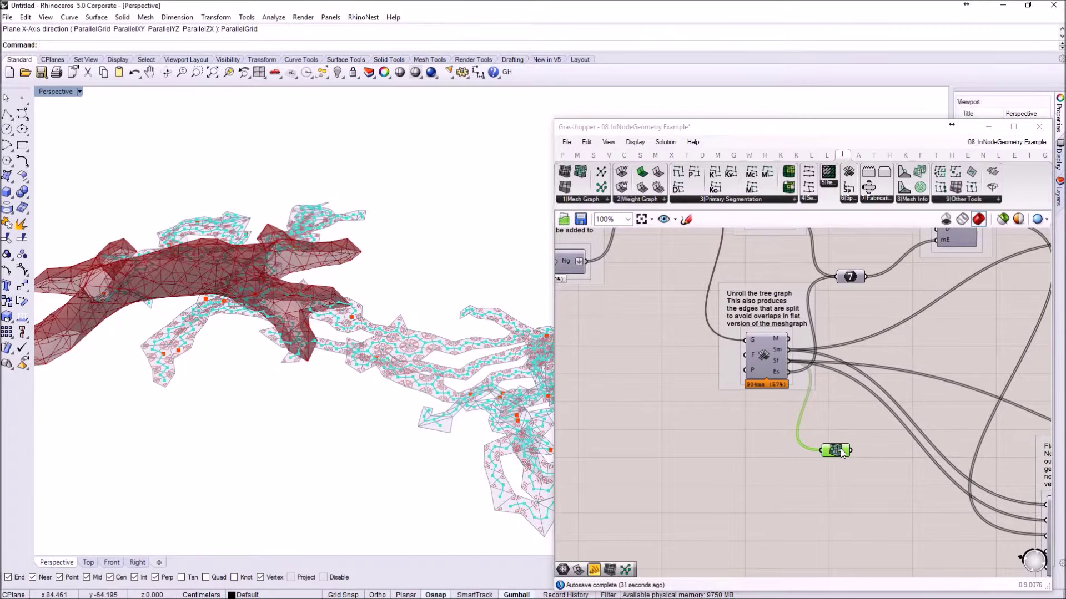
right_click(842, 452)
click(866, 454)
right_drag(845, 412, 695, 376)
scroll(697, 384, down, 3)
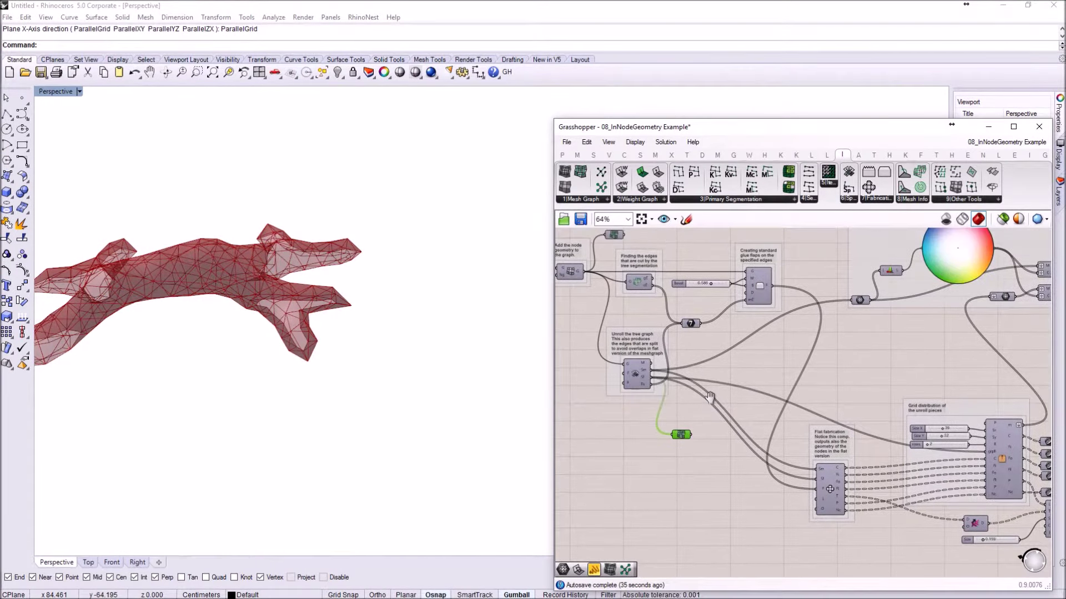
scroll(744, 258, up, 4)
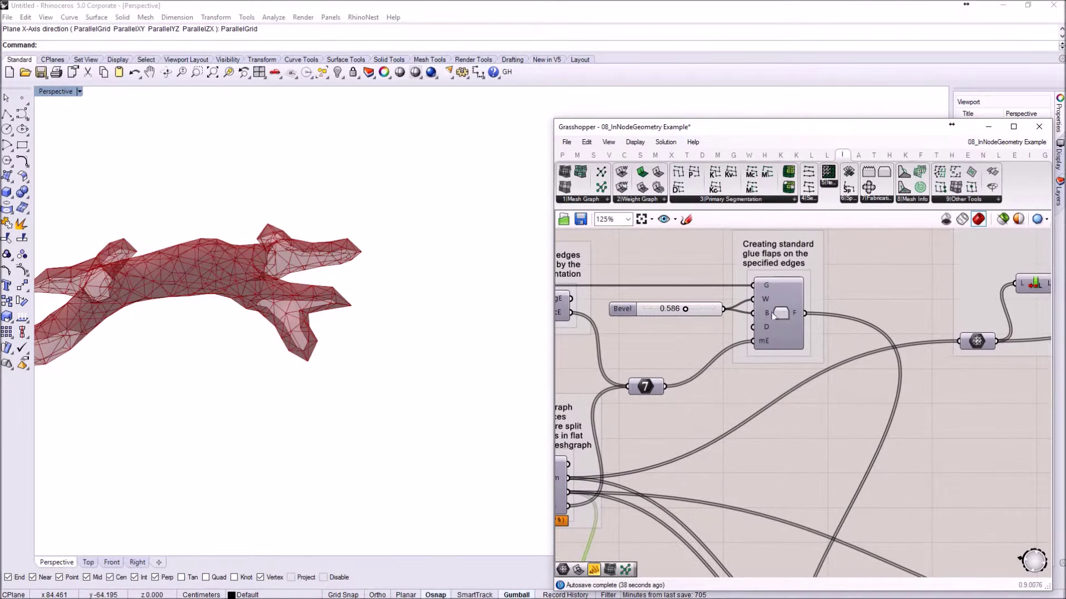
scroll(760, 315, down, 2)
right_drag(765, 315, 789, 335)
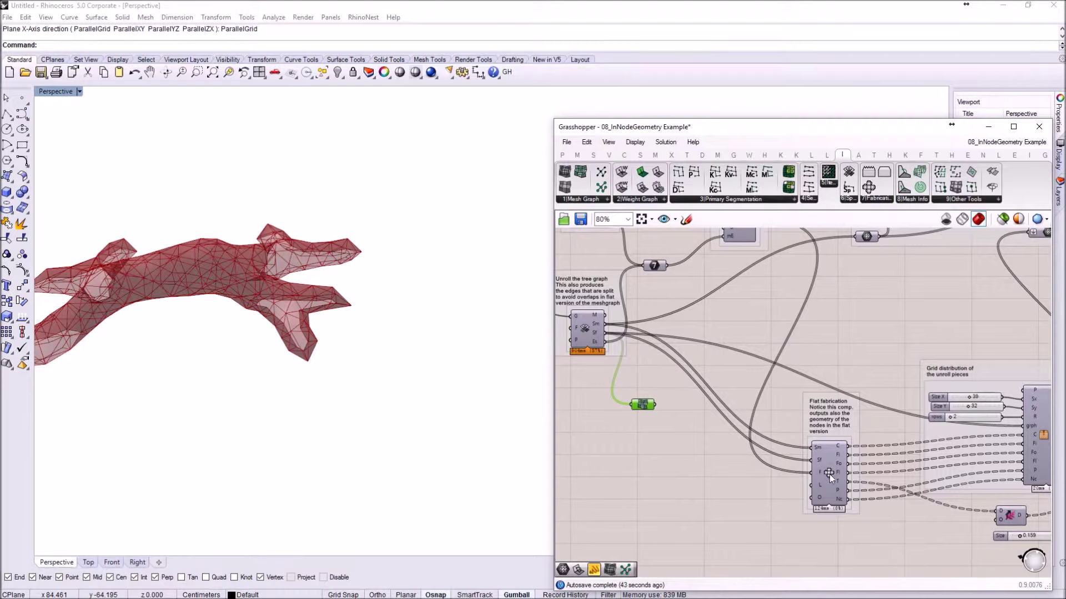
scroll(841, 497, up, 2)
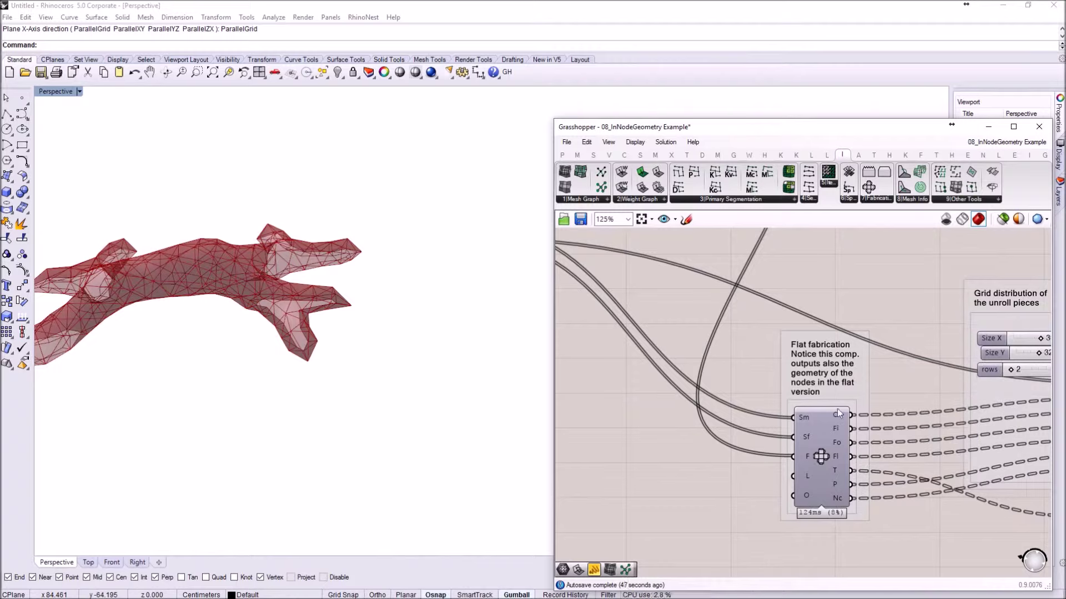
mouse_move(841, 431)
mouse_move(838, 501)
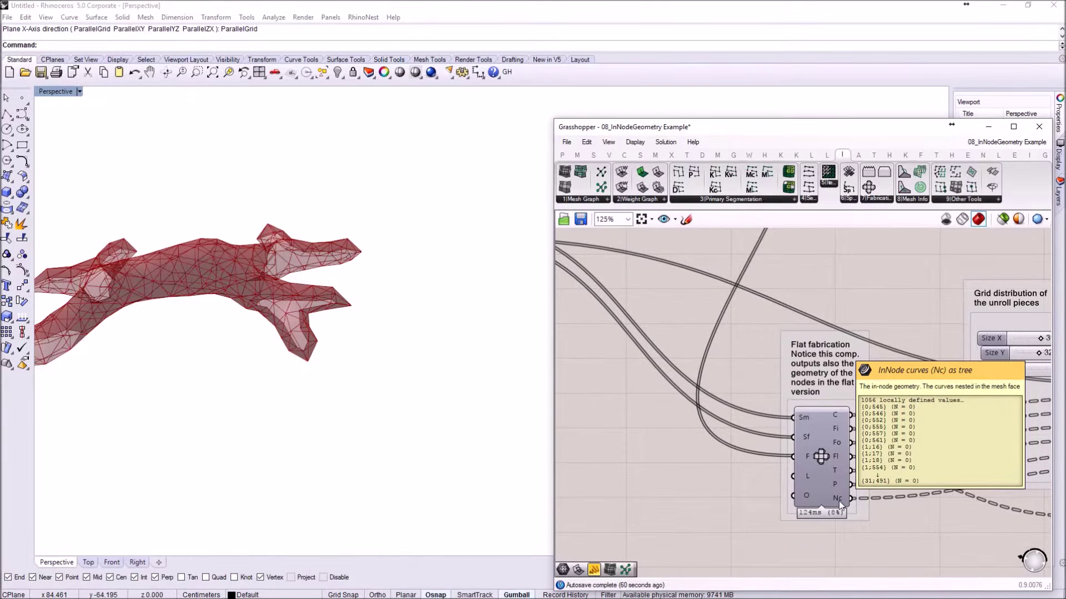
right_drag(887, 514, 752, 452)
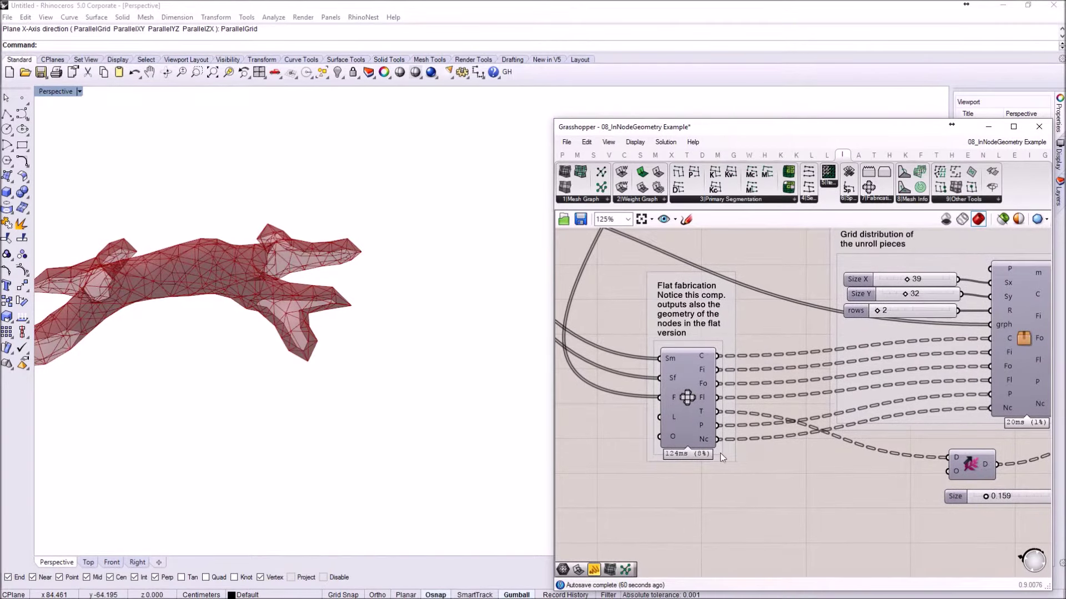
mouse_move(705, 439)
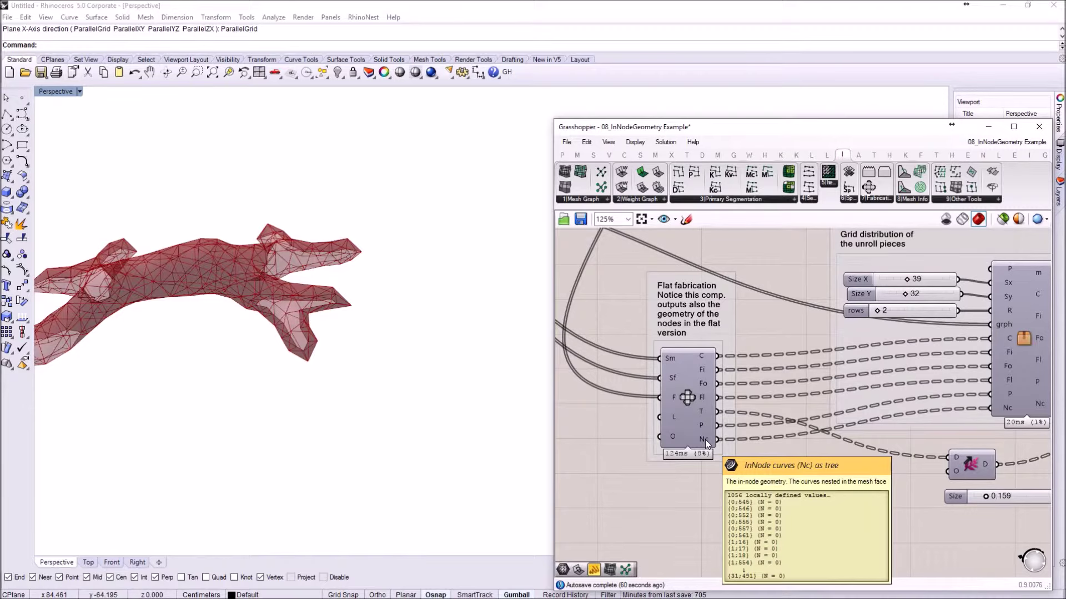
scroll(704, 437, down, 2)
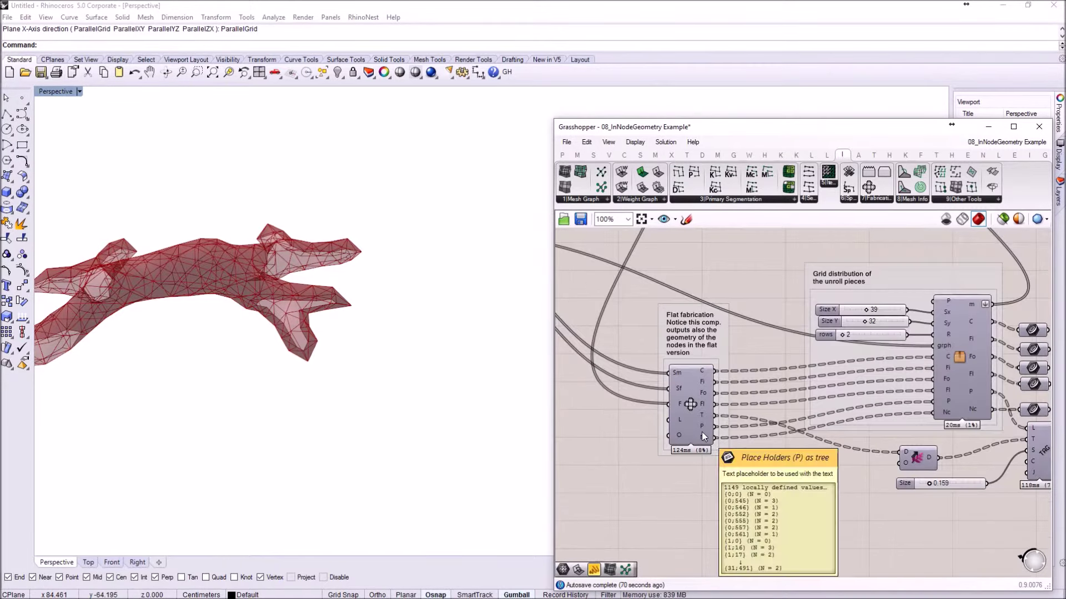
right_drag(837, 431, 793, 413)
scroll(873, 363, up, 2)
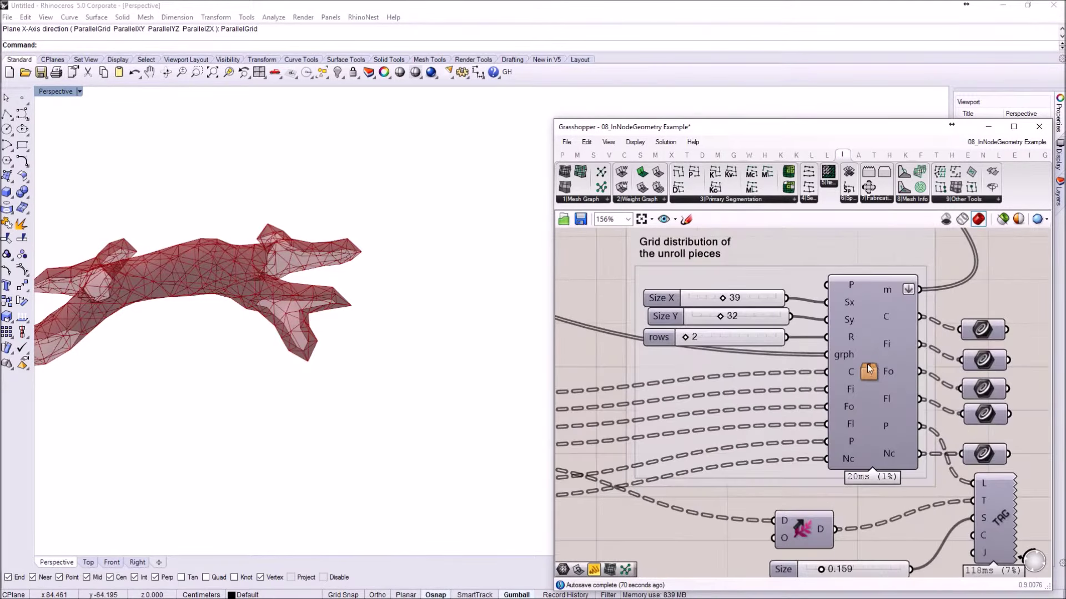
click(869, 372)
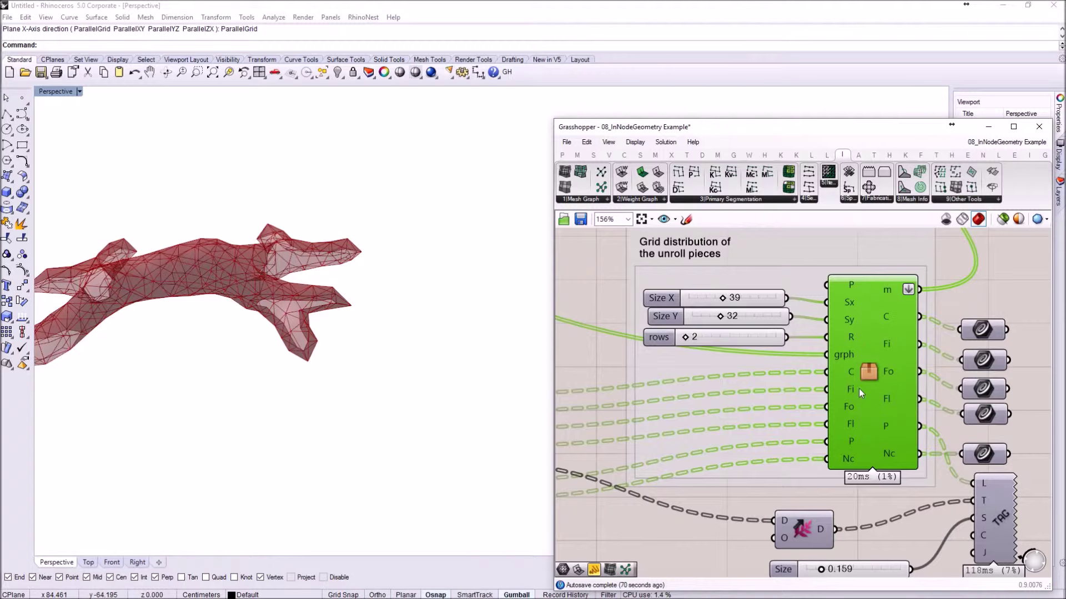
scroll(858, 388, down, 1)
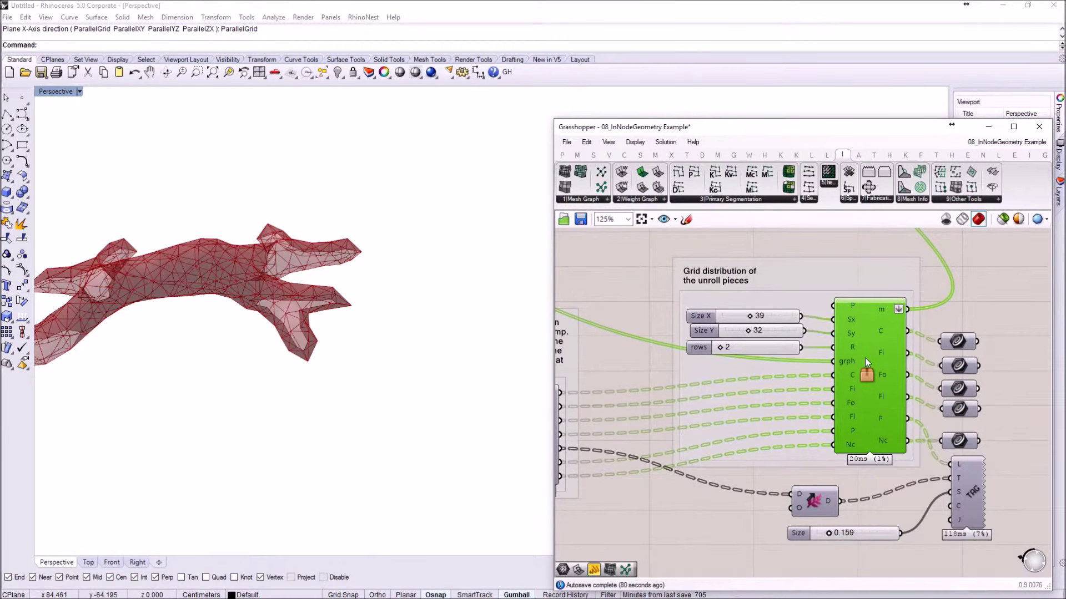
scroll(864, 366, down, 1)
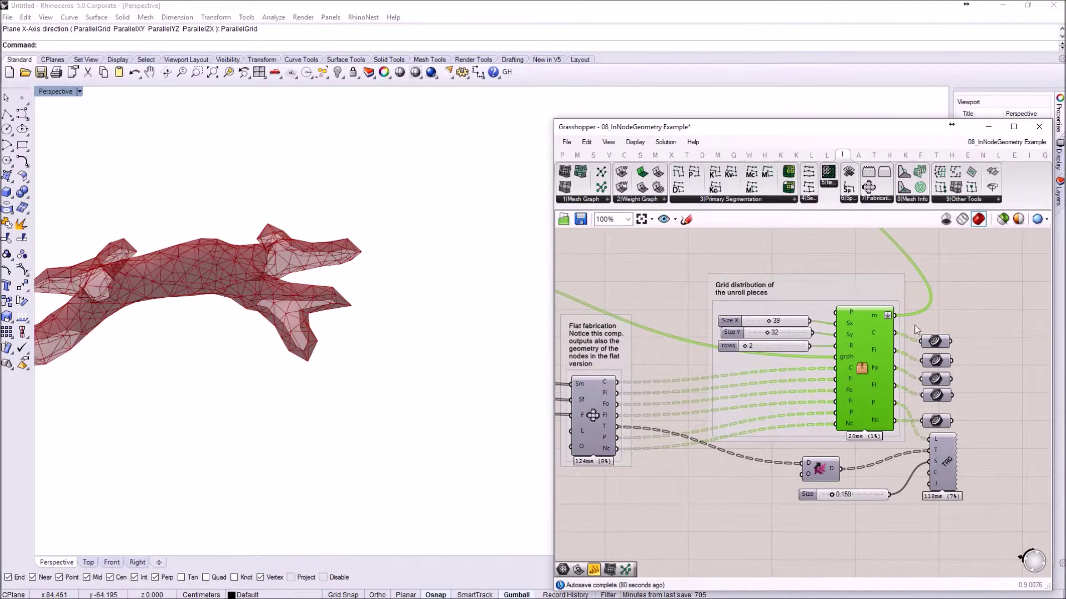
drag(914, 325, 985, 501)
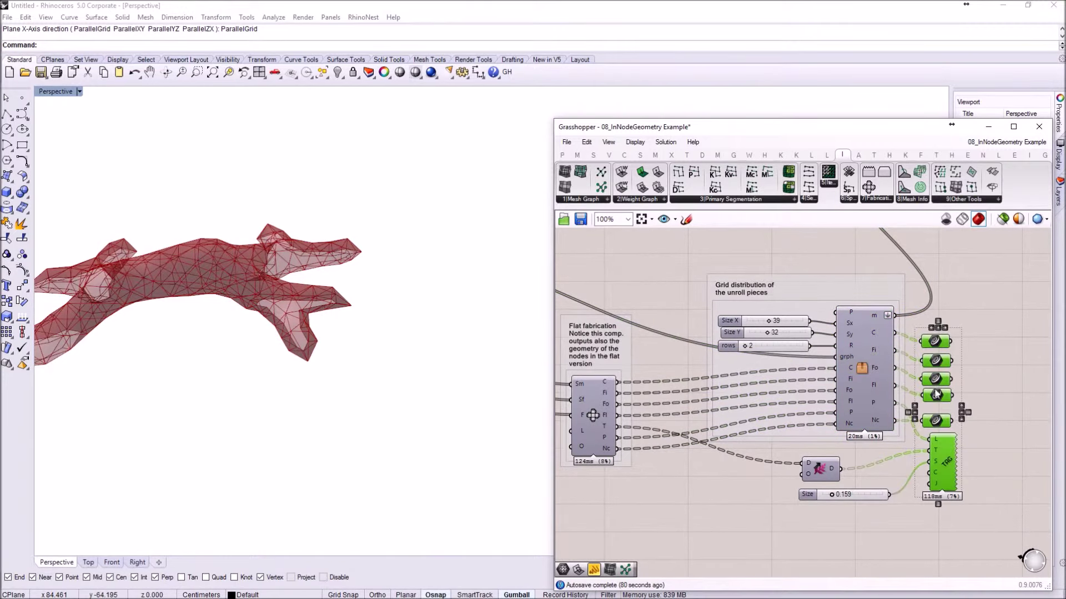
right_click(937, 397)
Turn on Preview for the five output parameters and the TRG tagging component
click(955, 346)
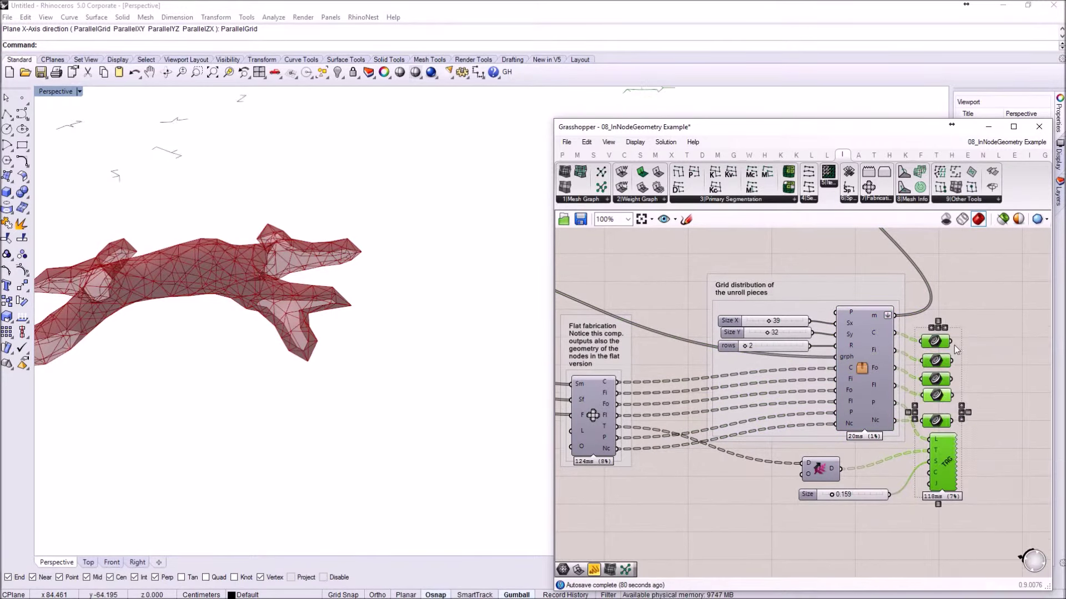
click(979, 325)
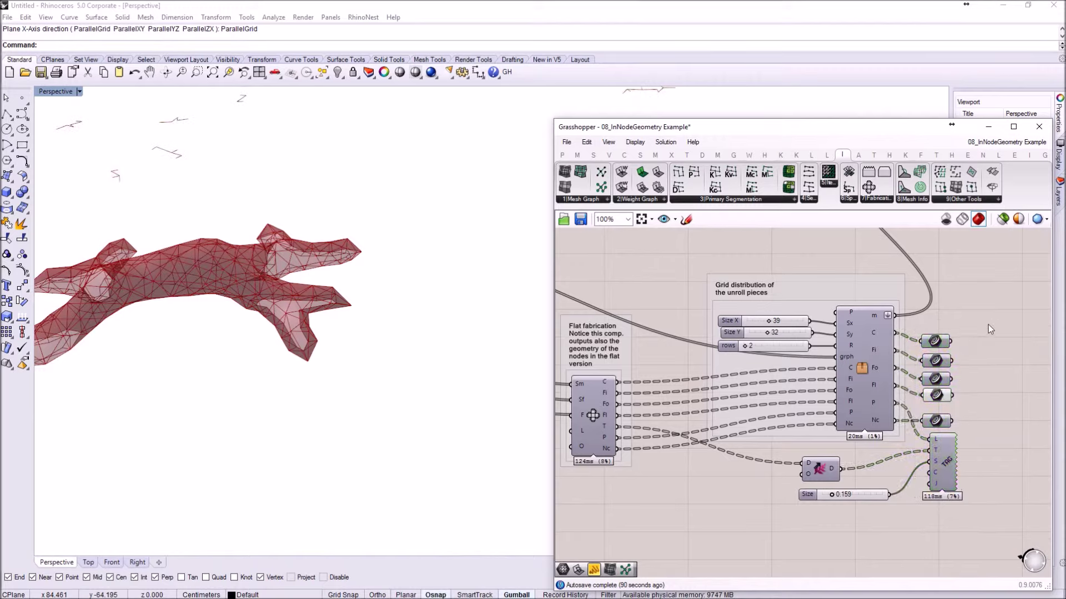
drag(917, 329, 994, 498)
middle_click(983, 453)
click(985, 427)
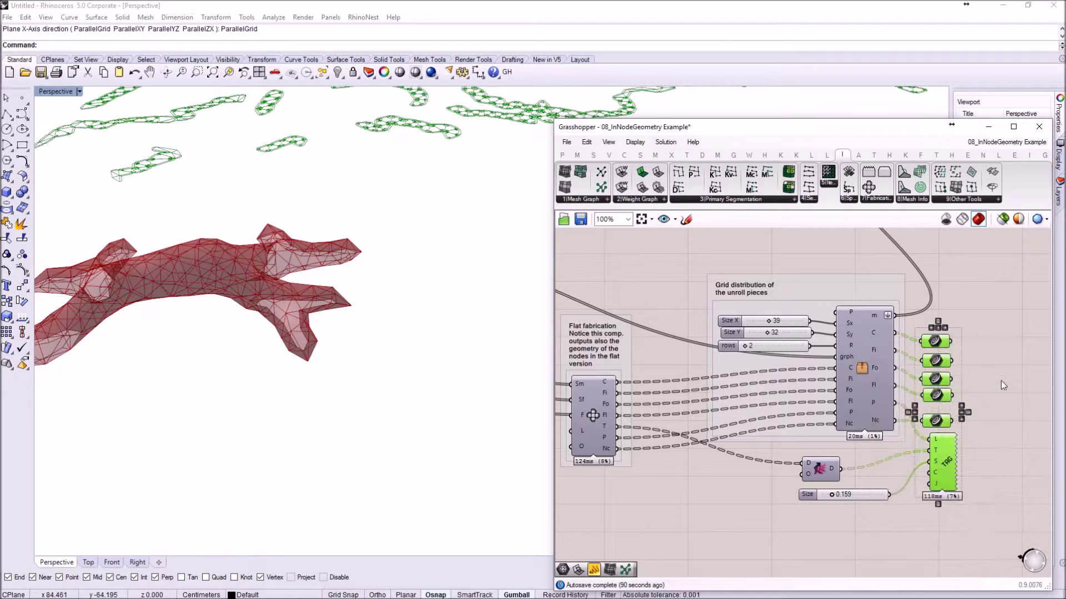
click(1000, 380)
Orbit and zoom the Rhino viewport to inspect the gridded flat pieces with triangle cut-outs and tags
right_drag(479, 200, 355, 325)
scroll(446, 232, down, 3)
scroll(388, 311, up, 3)
scroll(328, 362, down, 3)
scroll(405, 283, up, 8)
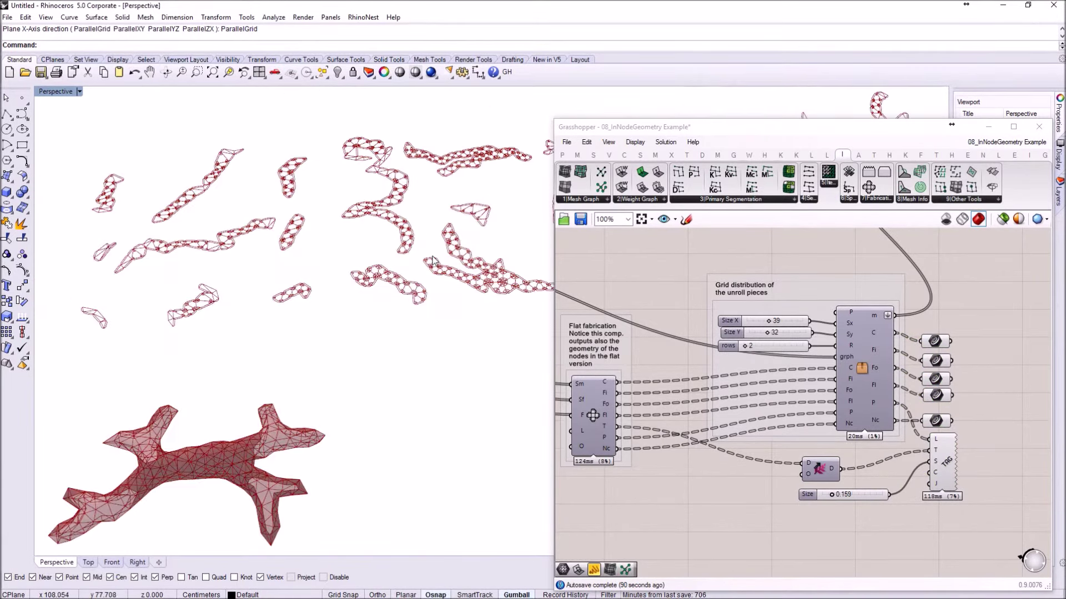
scroll(358, 260, up, 4)
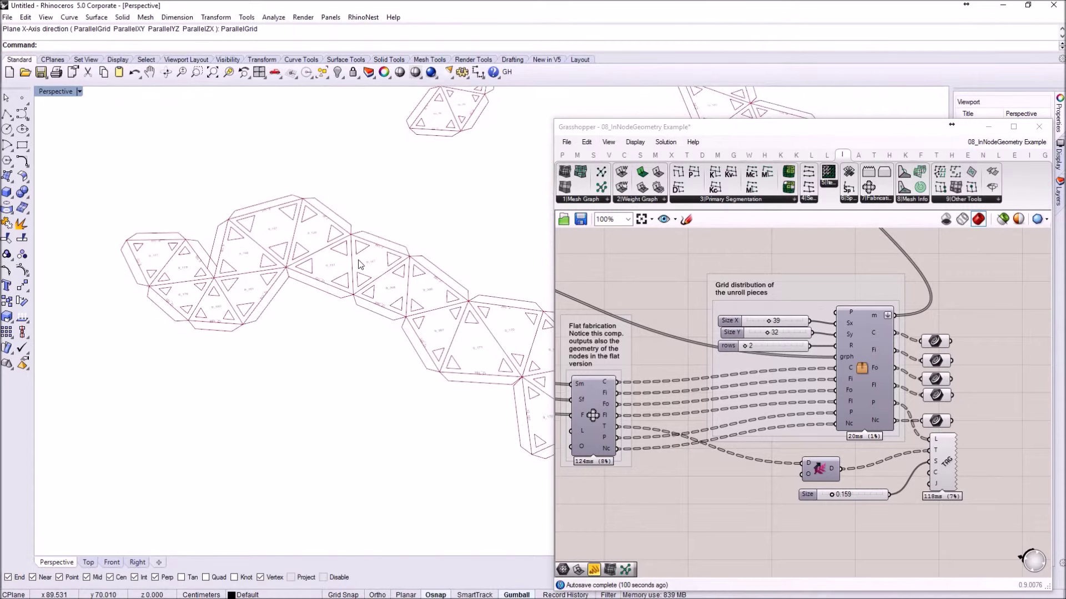
scroll(224, 315, down, 5)
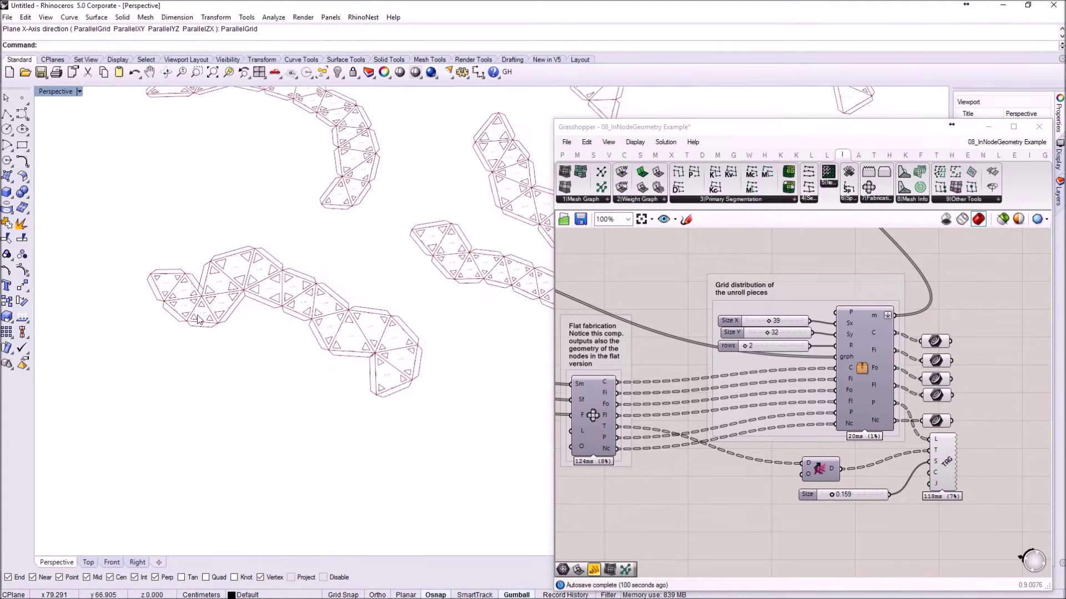
scroll(410, 273, up, 3)
scroll(410, 274, up, 4)
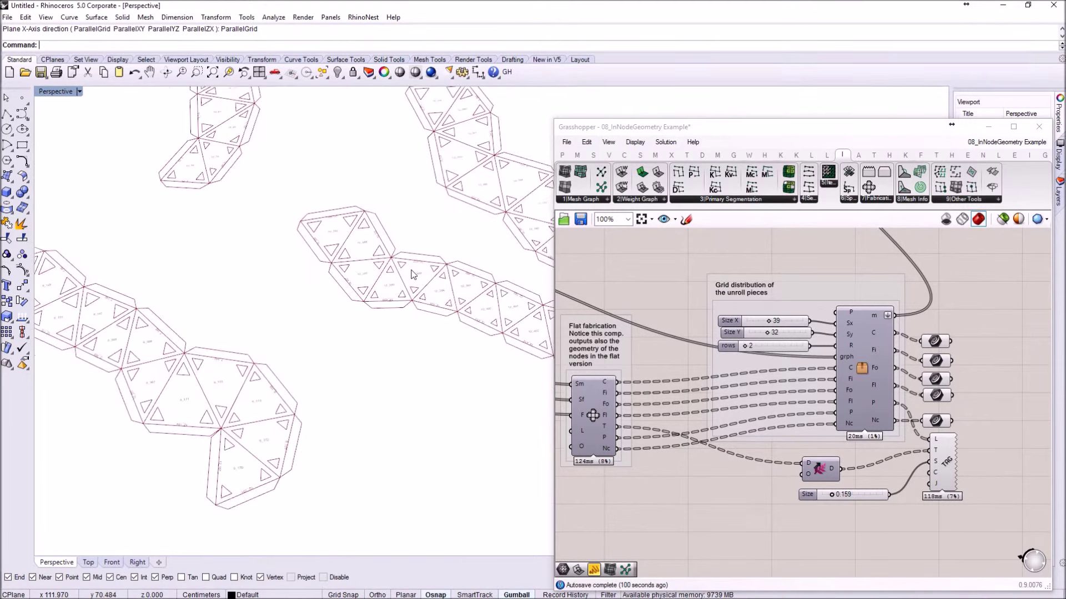
scroll(414, 274, up, 5)
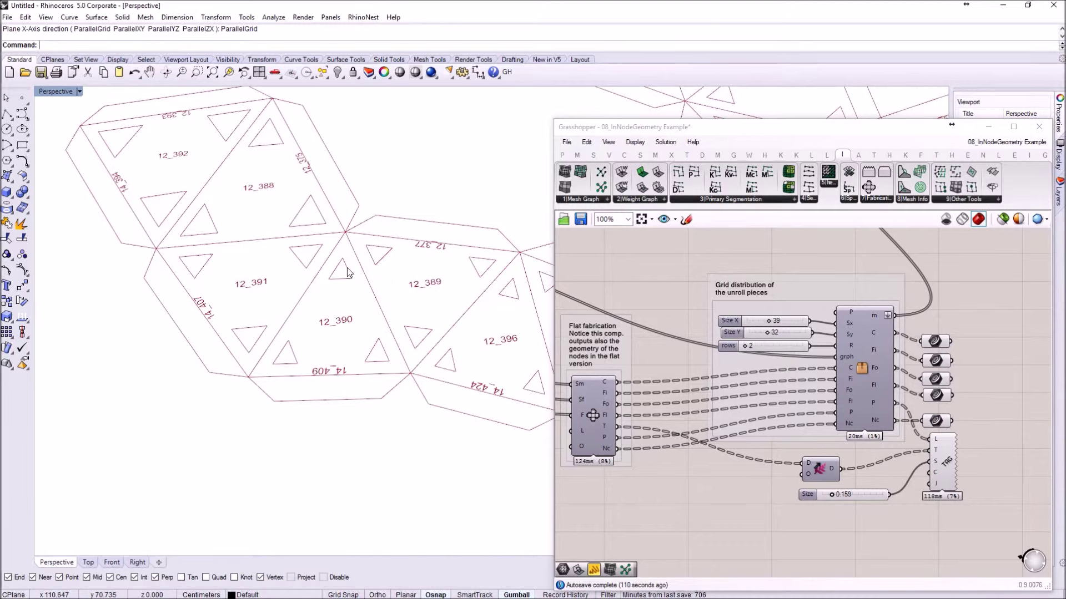
scroll(244, 320, down, 2)
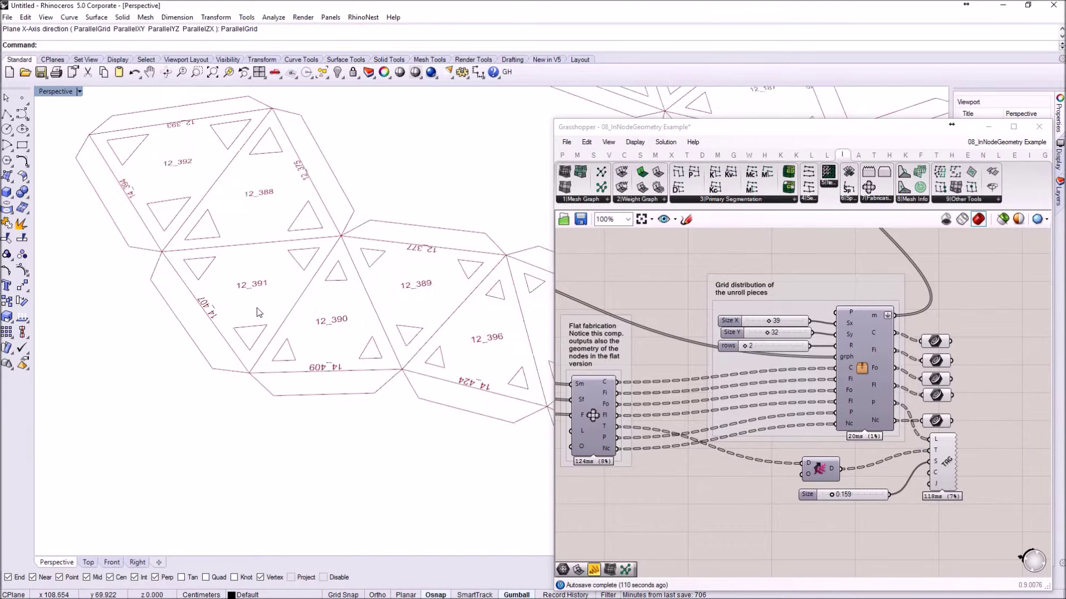
scroll(244, 320, down, 5)
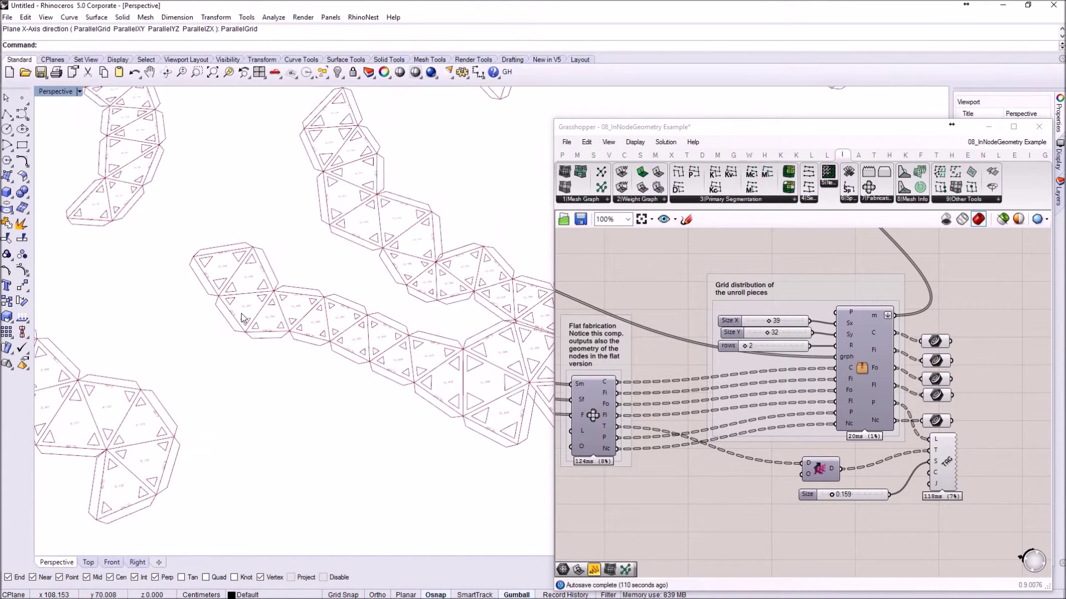
scroll(244, 321, down, 2)
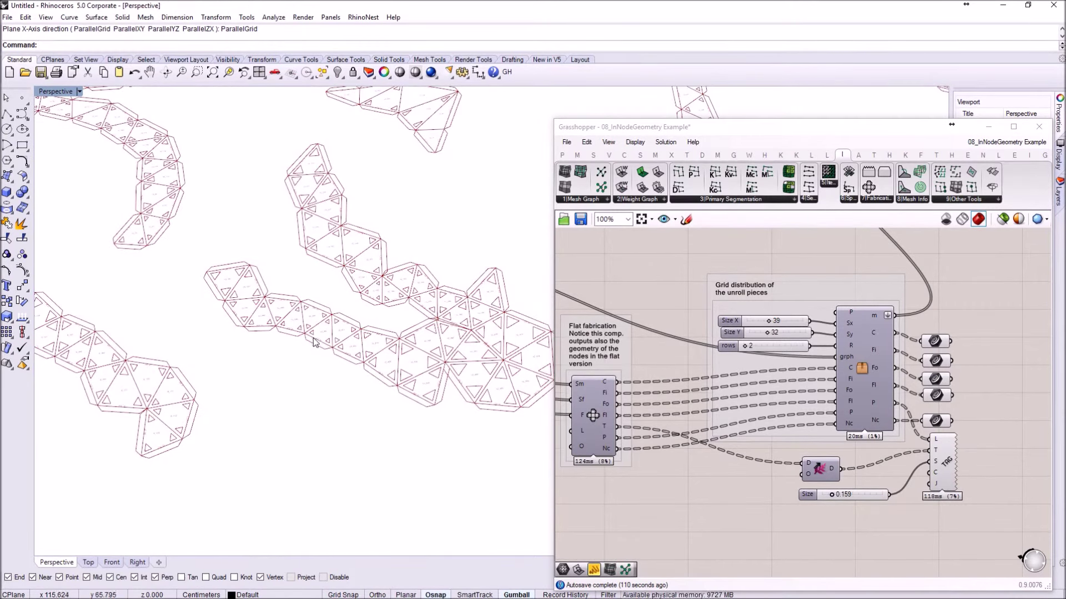
scroll(313, 342, down, 4)
scroll(382, 198, up, 10)
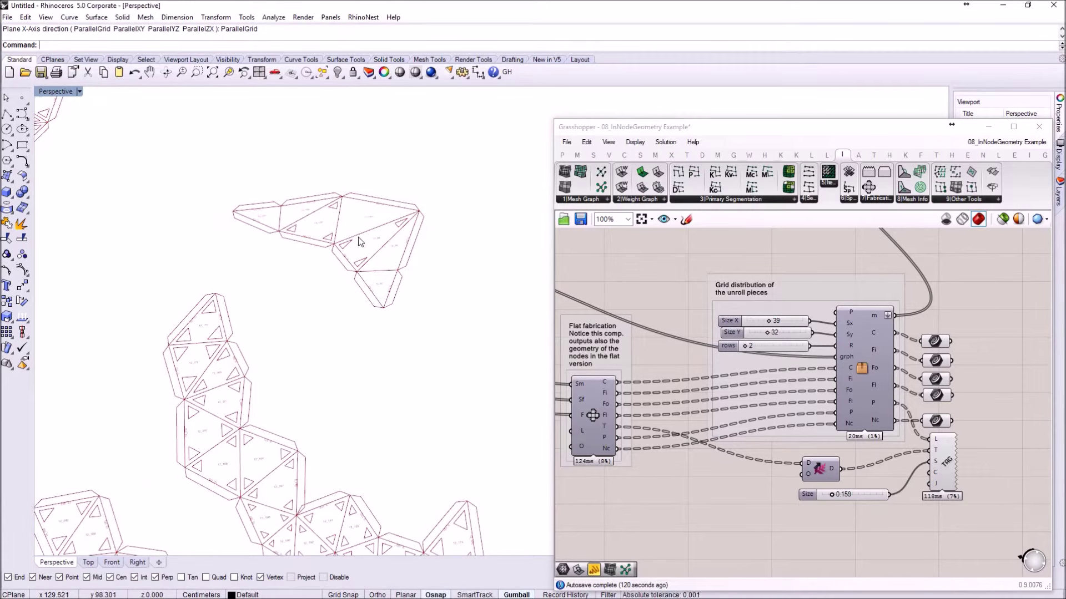
scroll(361, 244, down, 6)
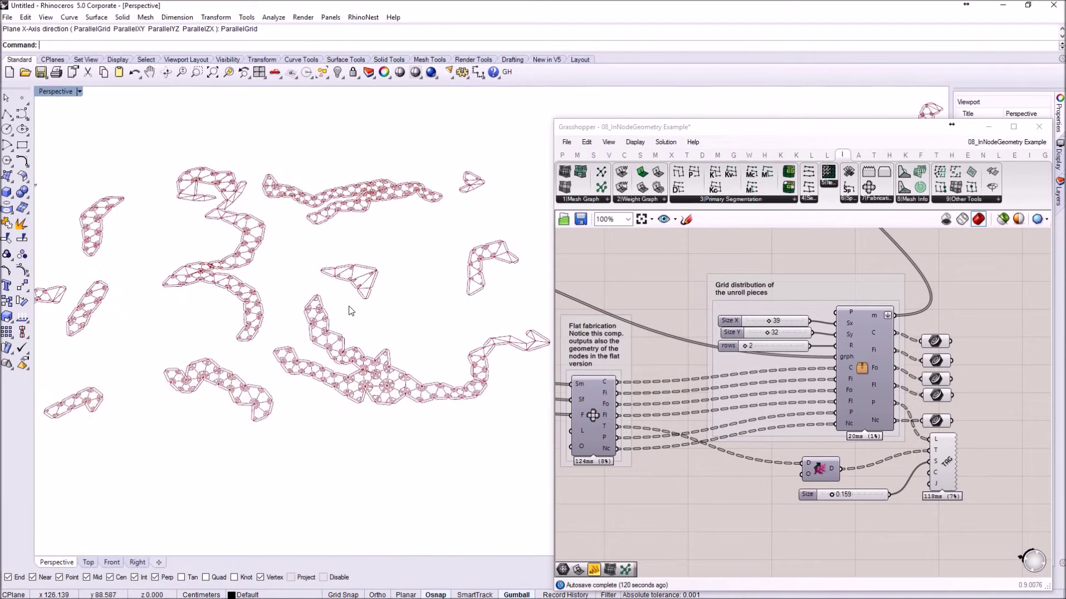
scroll(329, 310, down, 2)
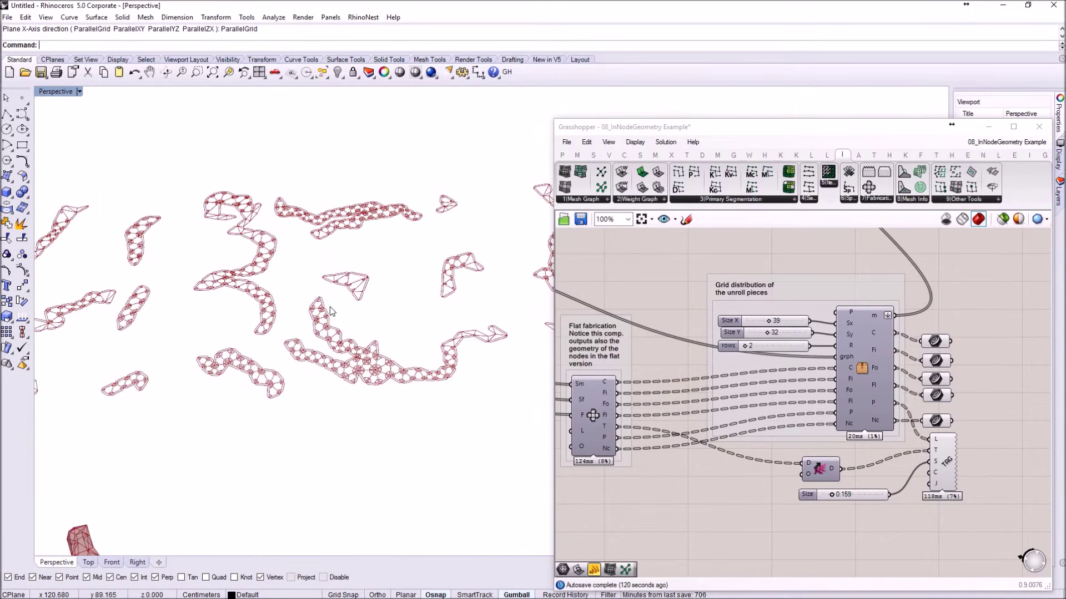
scroll(329, 306, down, 3)
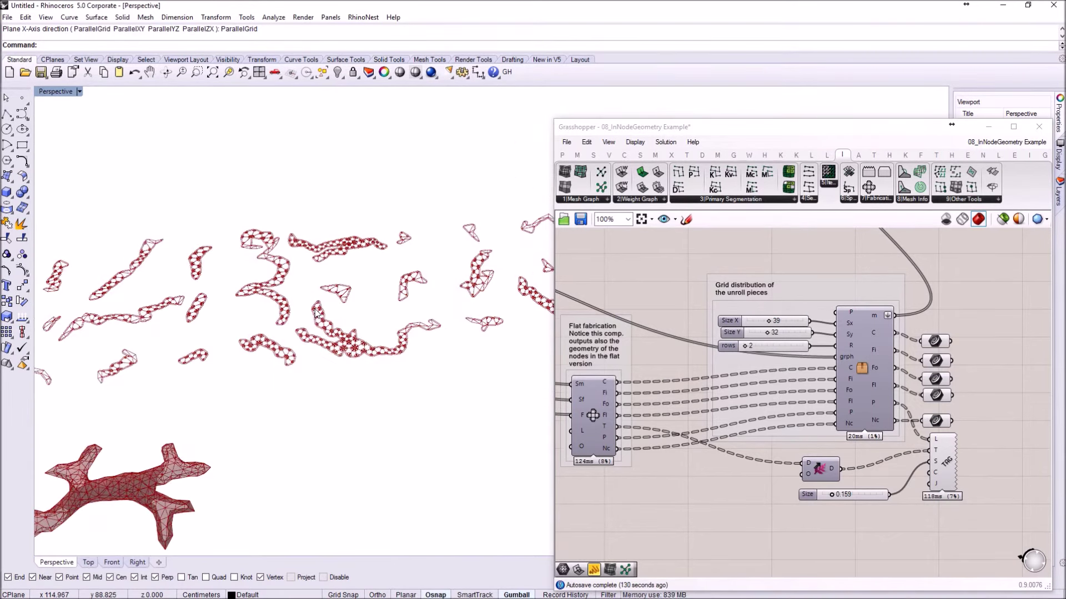
scroll(317, 314, up, 5)
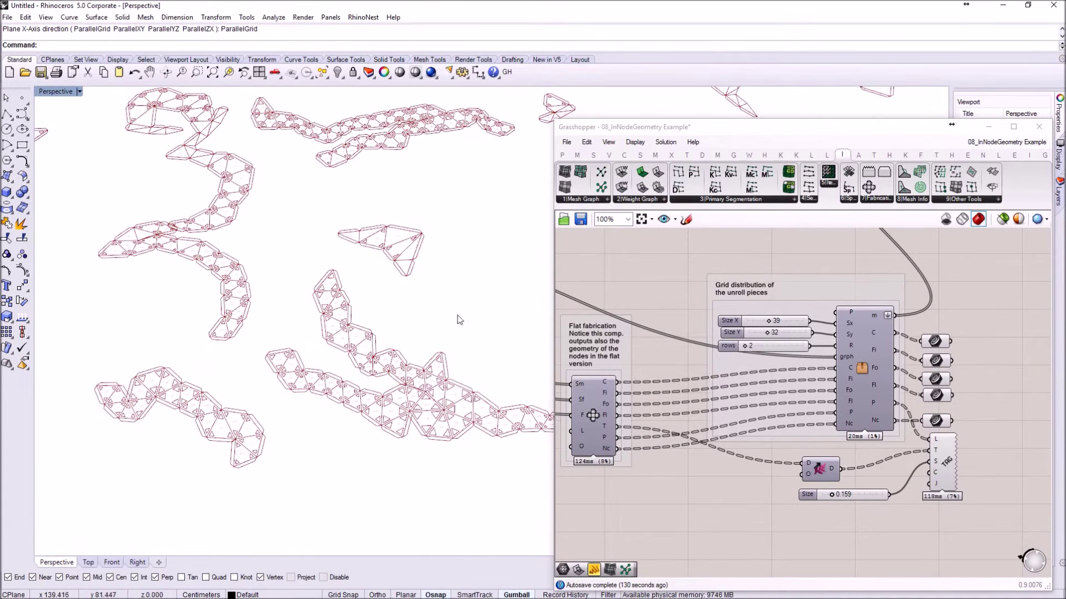
scroll(368, 368, down, 2)
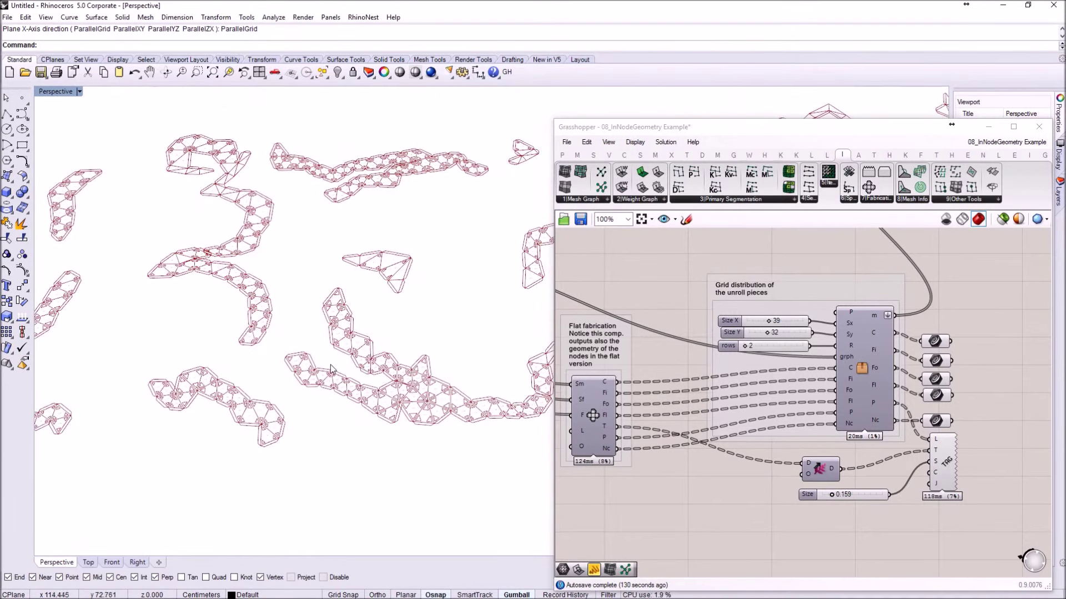
scroll(331, 369, down, 3)
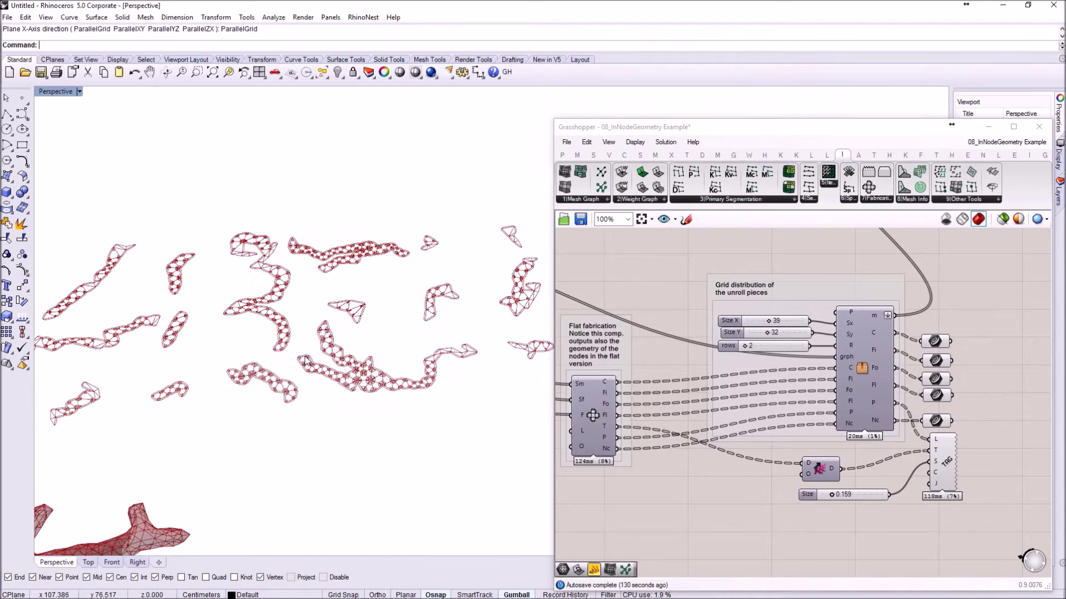
scroll(333, 355, down, 2)
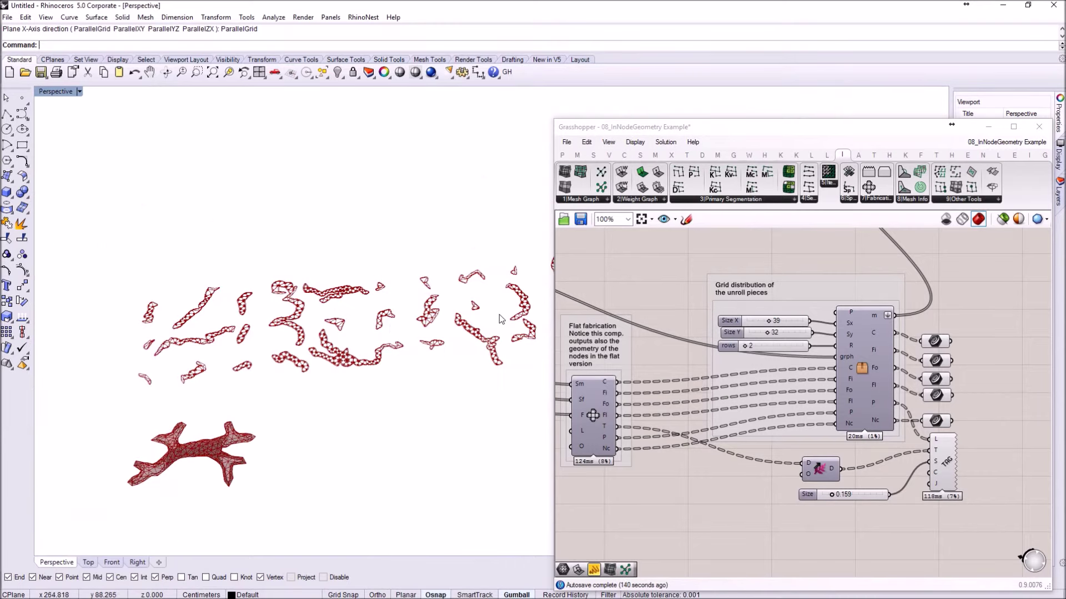
scroll(497, 326, up, 2)
scroll(497, 326, up, 3)
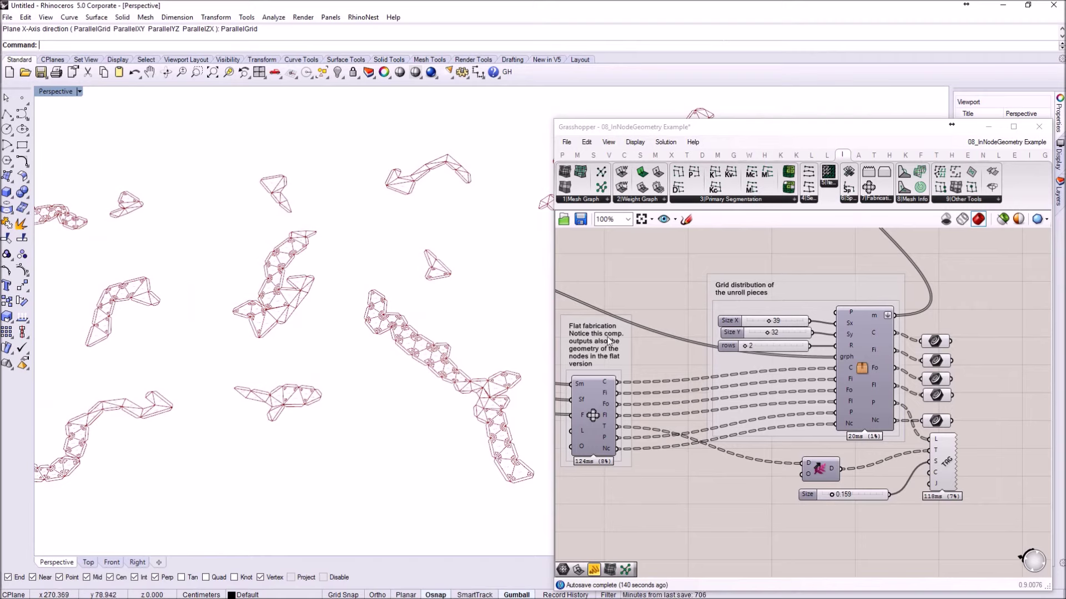
mouse_move(766, 598)
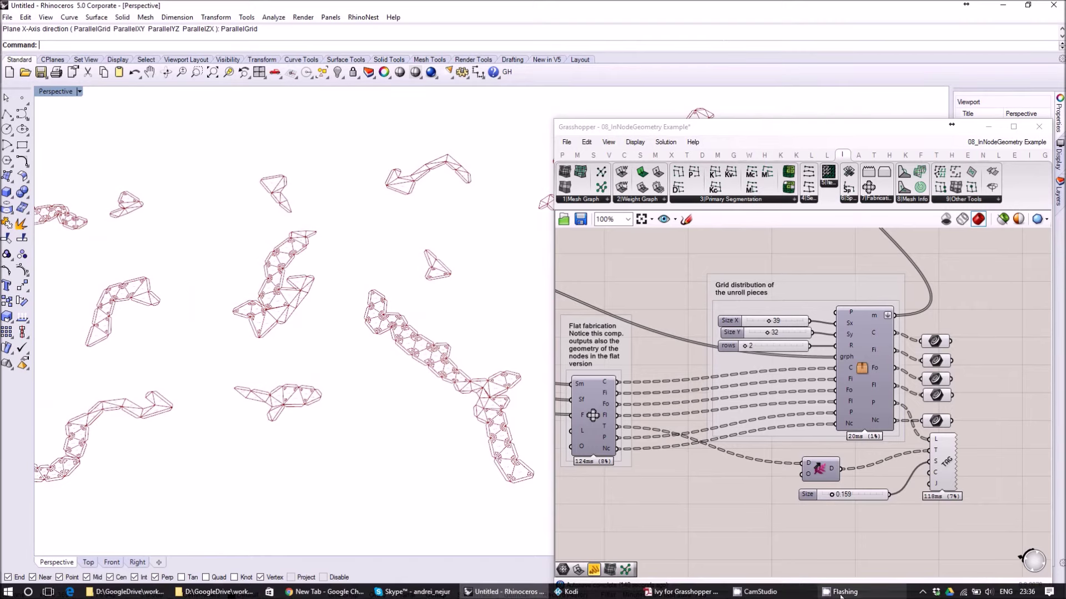
mouse_move(841, 596)
click(832, 557)
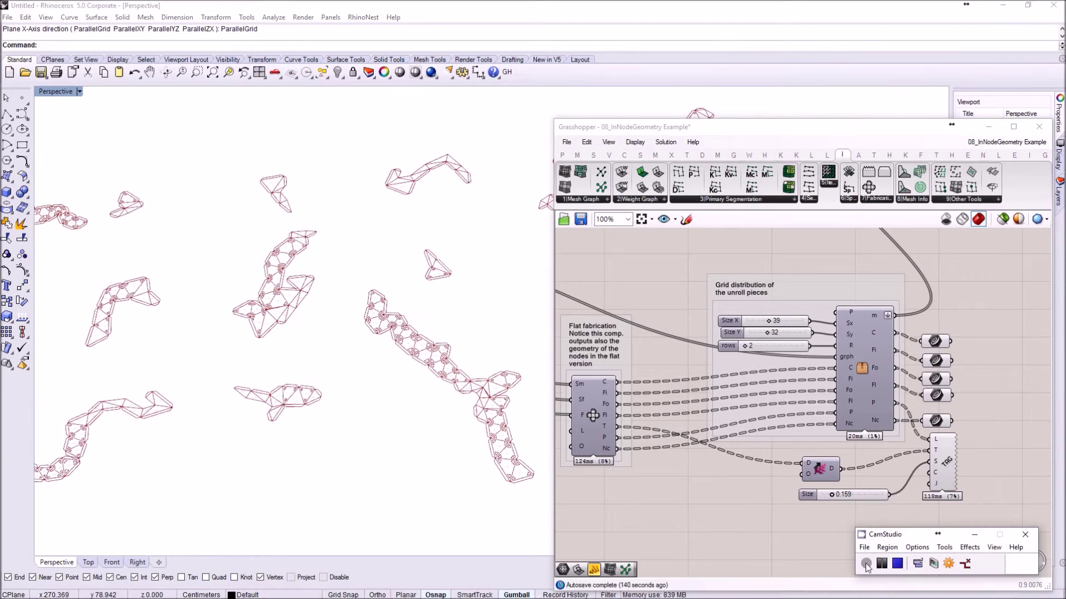